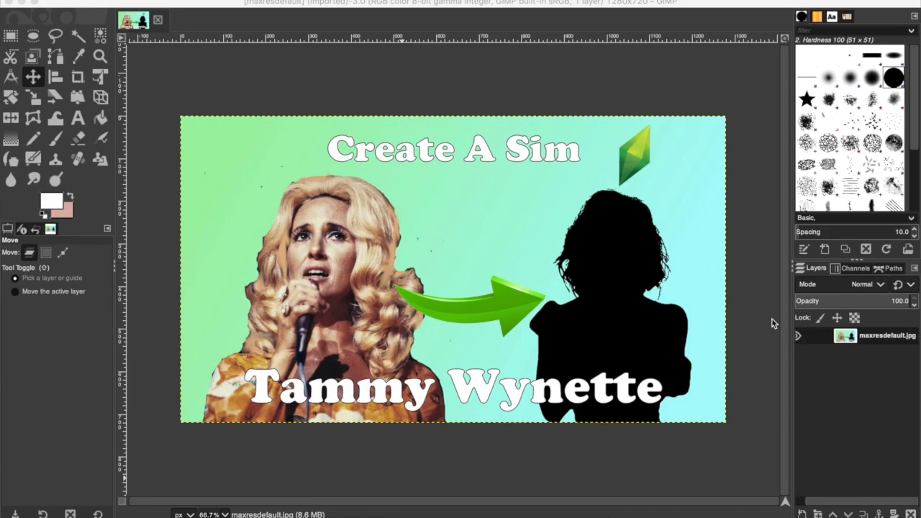
Widen the brushes and layers dock and delete the maxresdefault.jpg layer
{"action": "left_click_drag", "start_coordinate": [794, 323], "coordinate": [712, 318]}
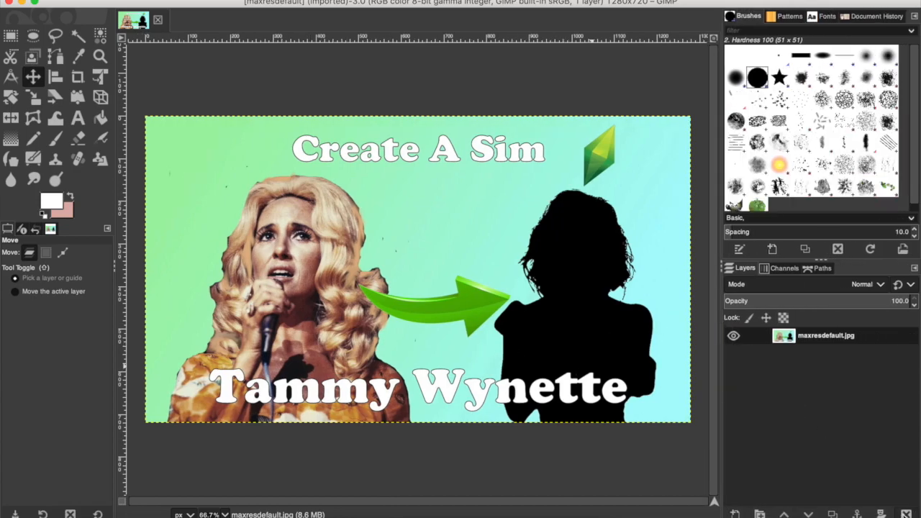
{"action": "left_click", "coordinate": [906, 513]}
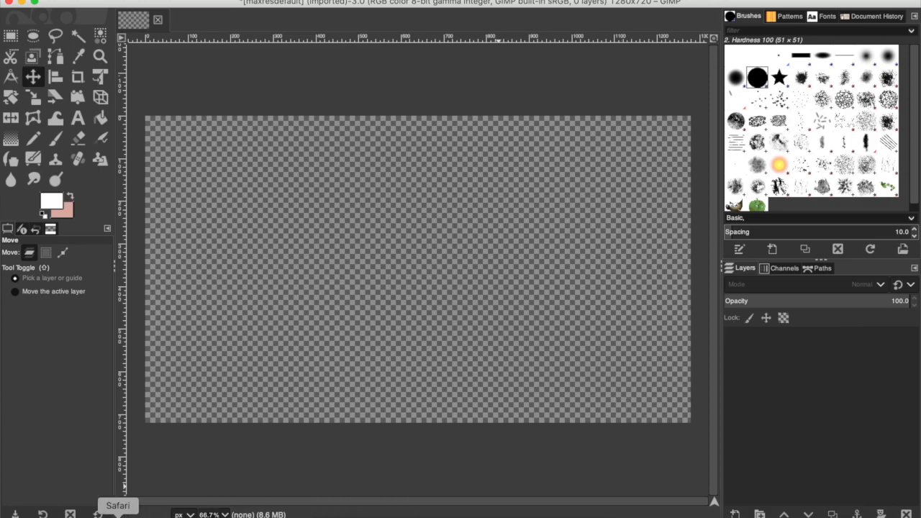
Switch to Safari, close the Video details and maxresdefault.jpg tabs, and copy the Willie Nelson photo
{"action": "left_click", "coordinate": [117, 515]}
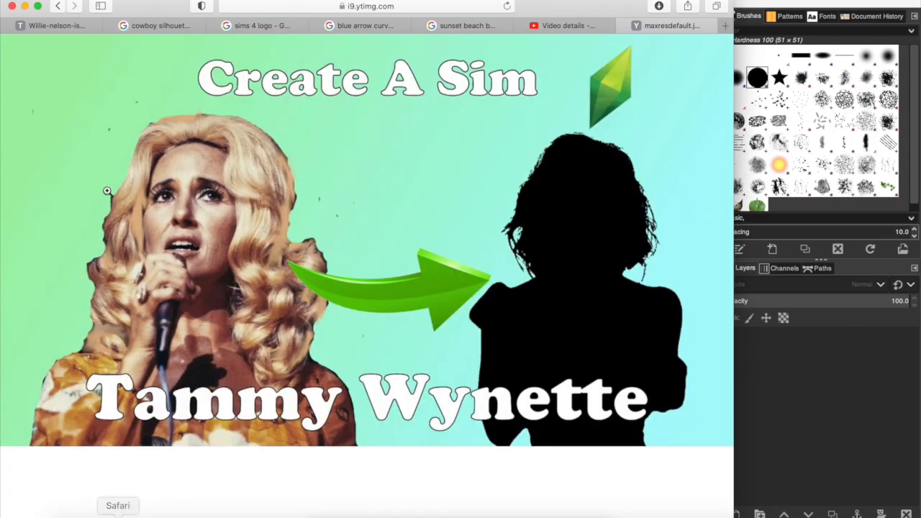
{"action": "left_click", "coordinate": [57, 25]}
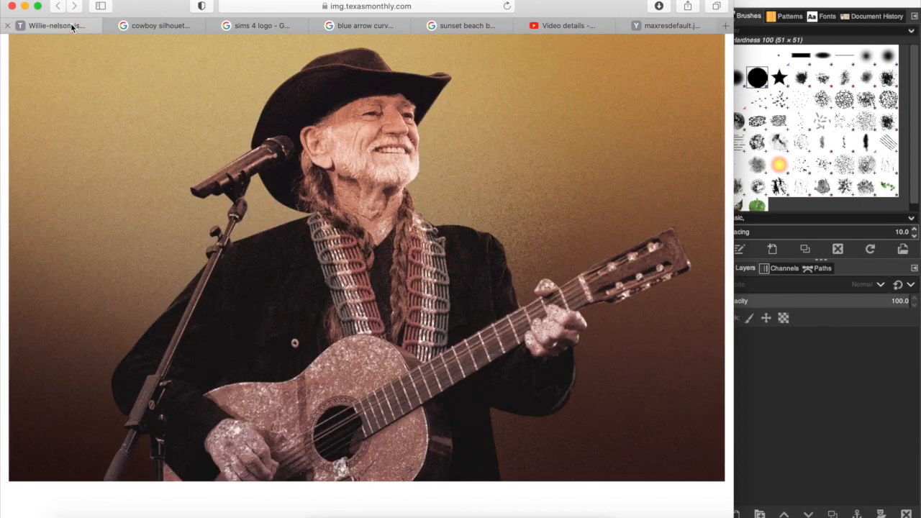
{"action": "left_click", "coordinate": [524, 27]}
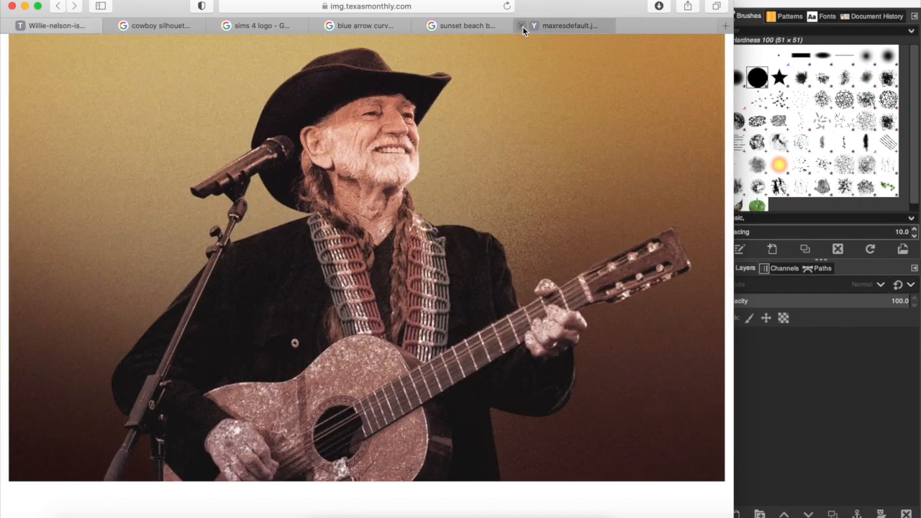
{"action": "left_click", "coordinate": [523, 27]}
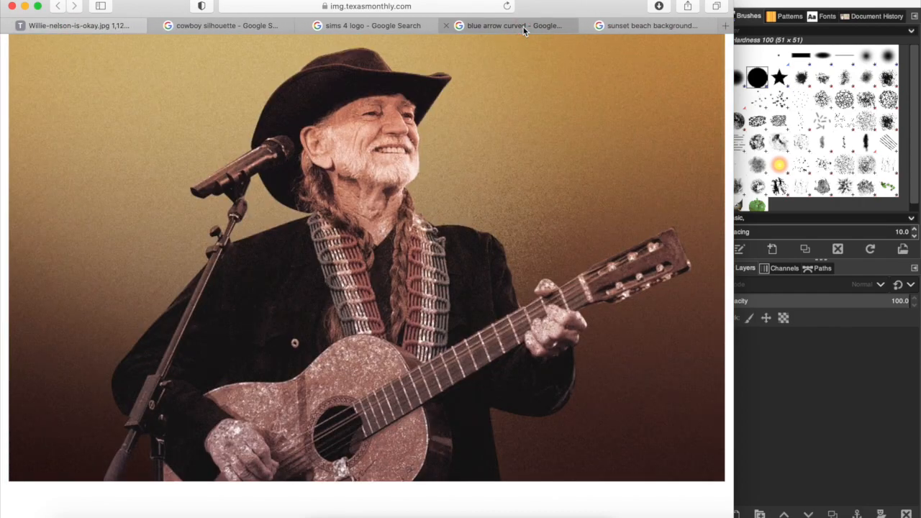
{"action": "right_click", "coordinate": [301, 263]}
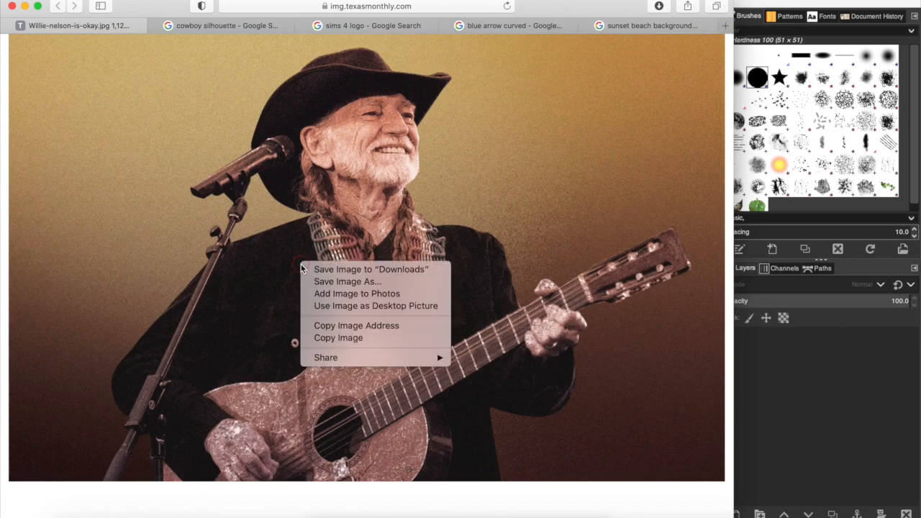
{"action": "left_click", "coordinate": [339, 343]}
Return to GIMP, add a transparent layer, and paste the copied photo as its own layer above it
{"action": "left_click", "coordinate": [800, 383]}
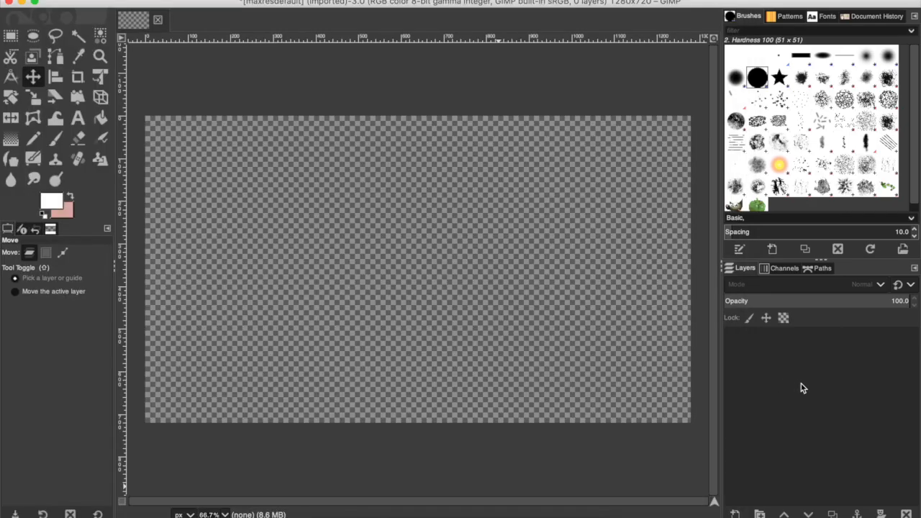
{"action": "key", "text": "super+v"}
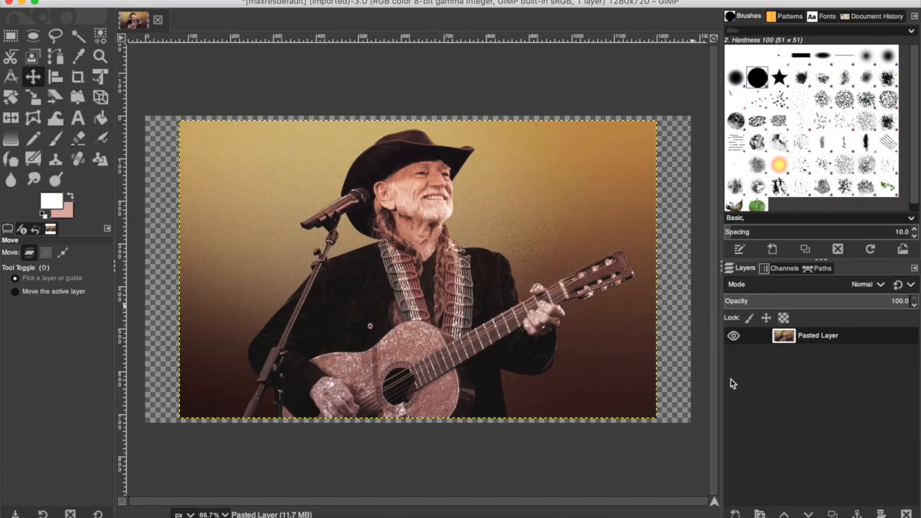
{"action": "key", "text": "super+z"}
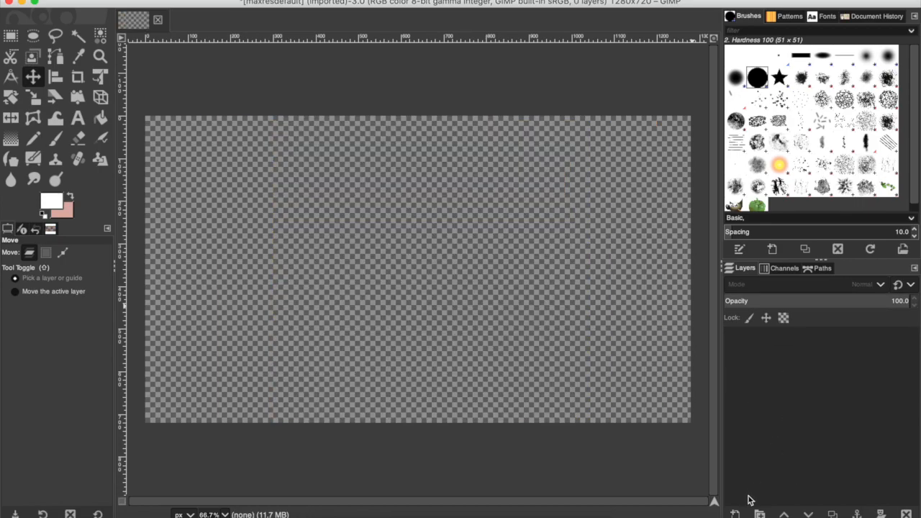
{"action": "left_click", "coordinate": [735, 512]}
{"action": "left_click", "coordinate": [869, 507]}
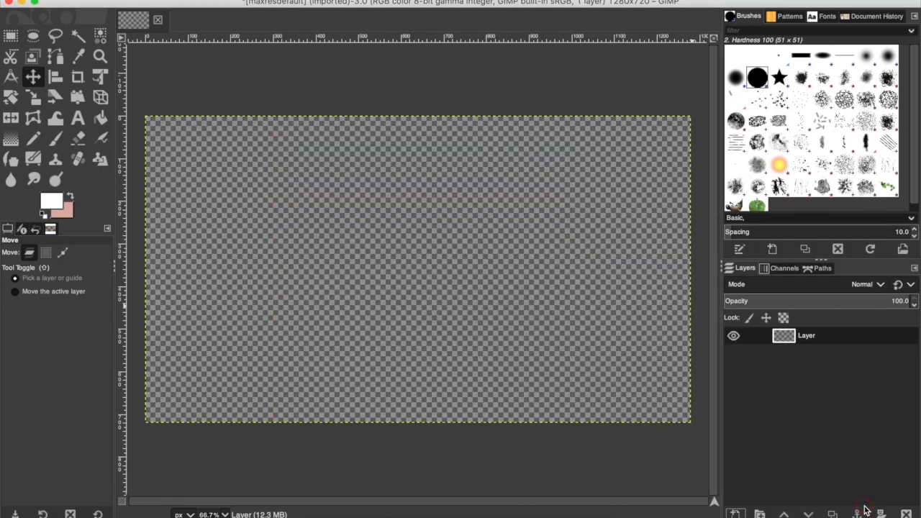
{"action": "key", "text": "super+v"}
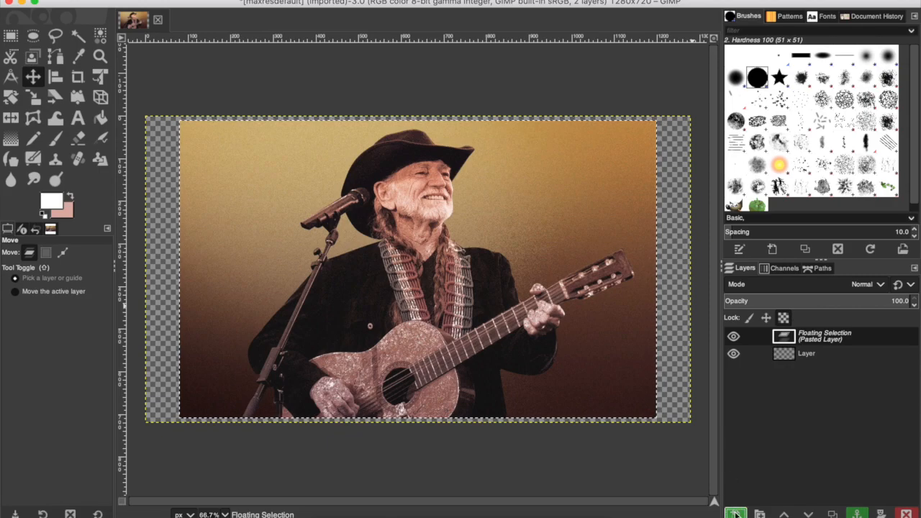
{"action": "left_click", "coordinate": [735, 513]}
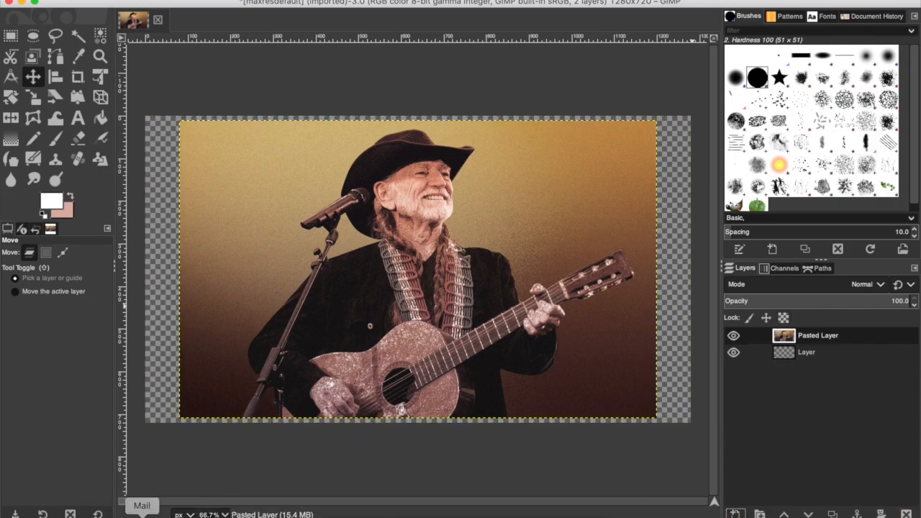
Copy the leaning cowboy silhouette from the Safari image results and paste it into the GIMP image as a new layer
{"action": "left_click", "coordinate": [118, 515]}
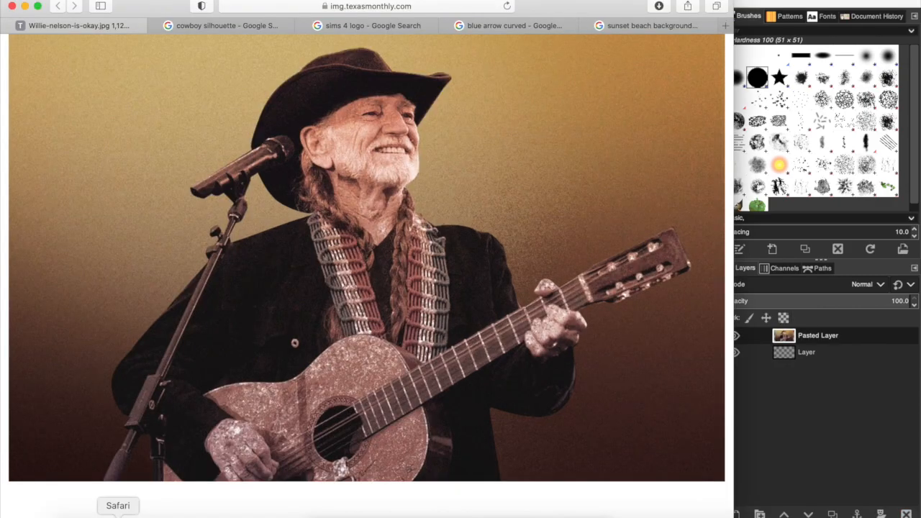
{"action": "left_click", "coordinate": [225, 27]}
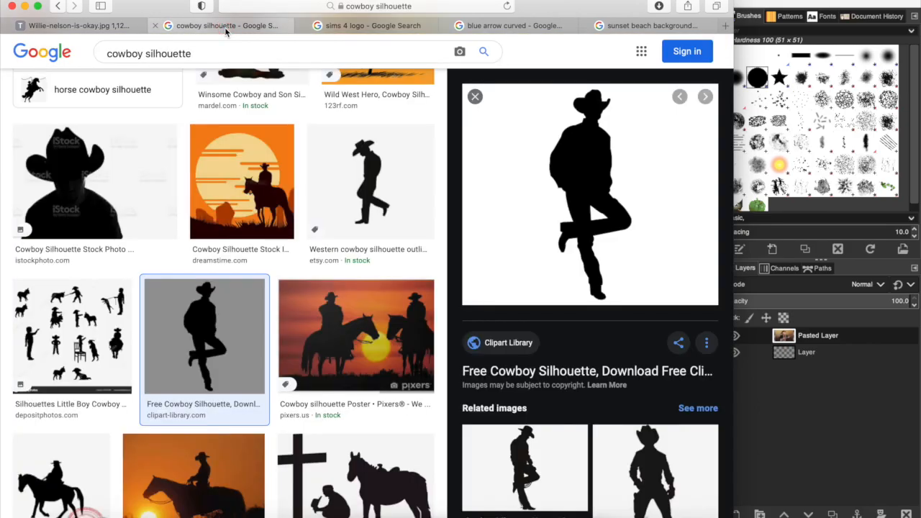
{"action": "right_click", "coordinate": [591, 194]}
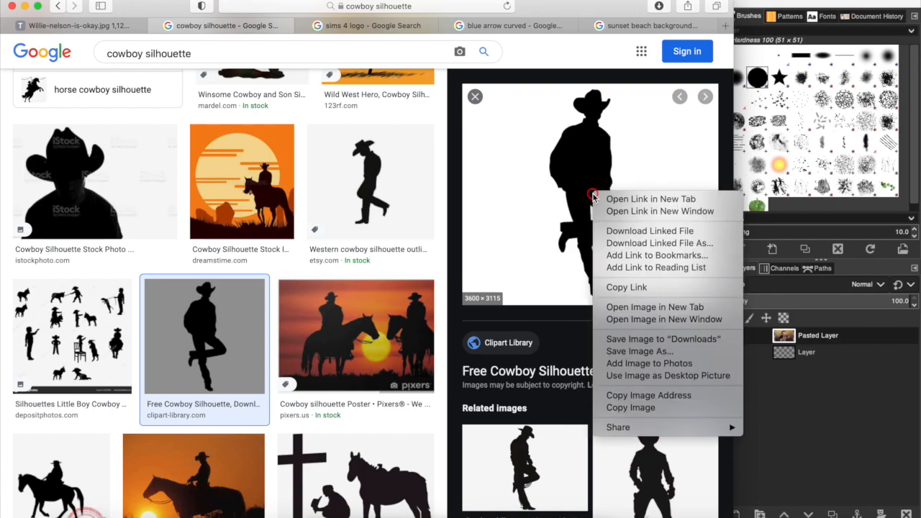
{"action": "left_click", "coordinate": [650, 408]}
{"action": "left_click", "coordinate": [793, 416]}
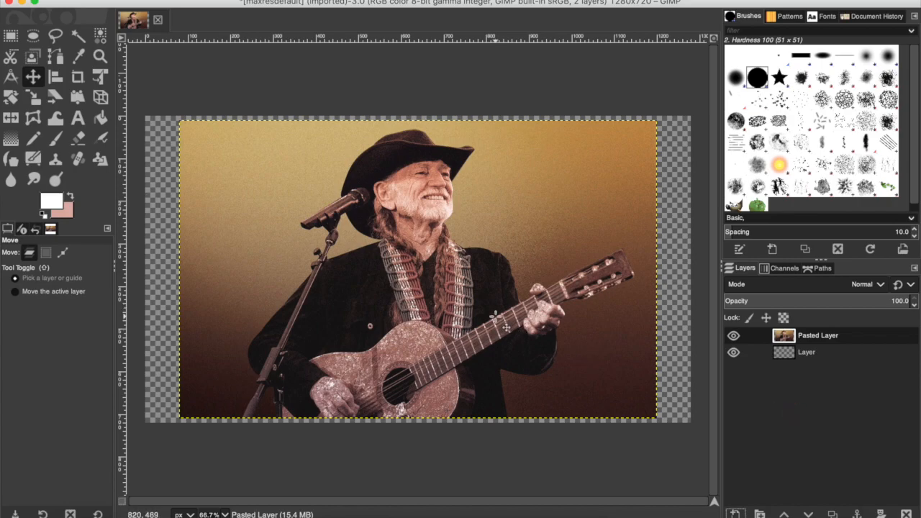
{"action": "key", "text": "super+v"}
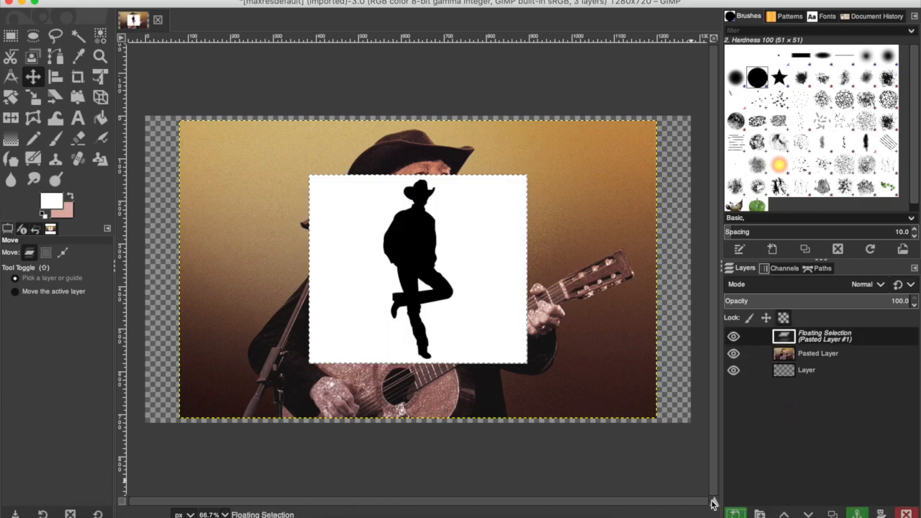
{"action": "left_click", "coordinate": [735, 514]}
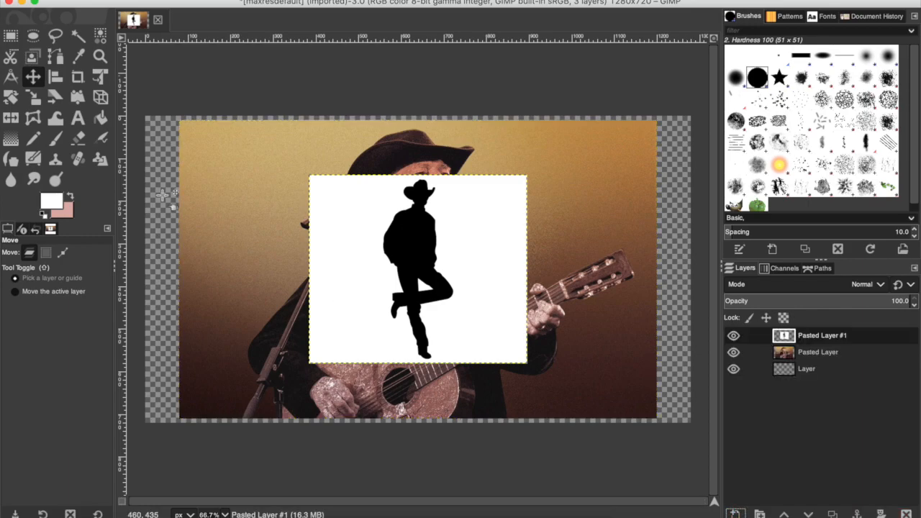
Fuzzy-select the white background around the cowboy silhouette and erase it with the Eraser at size 95
{"action": "left_click", "coordinate": [78, 35]}
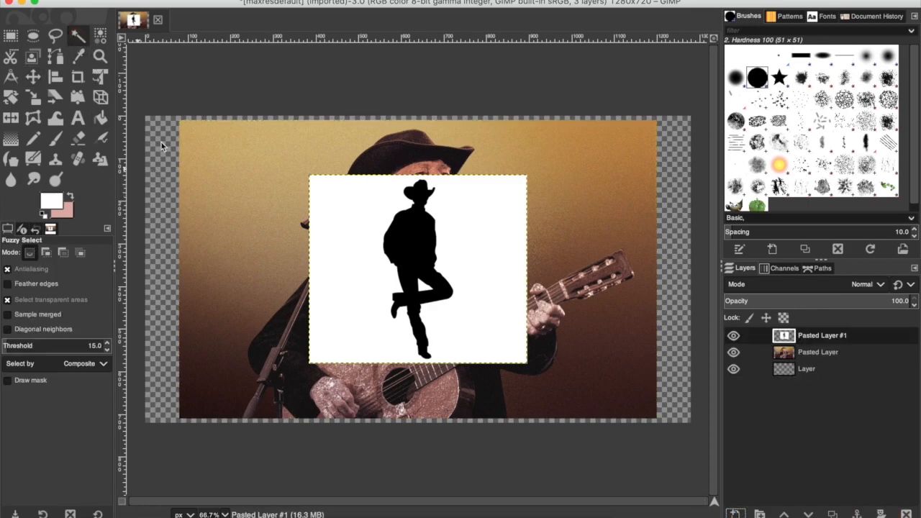
{"action": "left_click", "coordinate": [348, 302]}
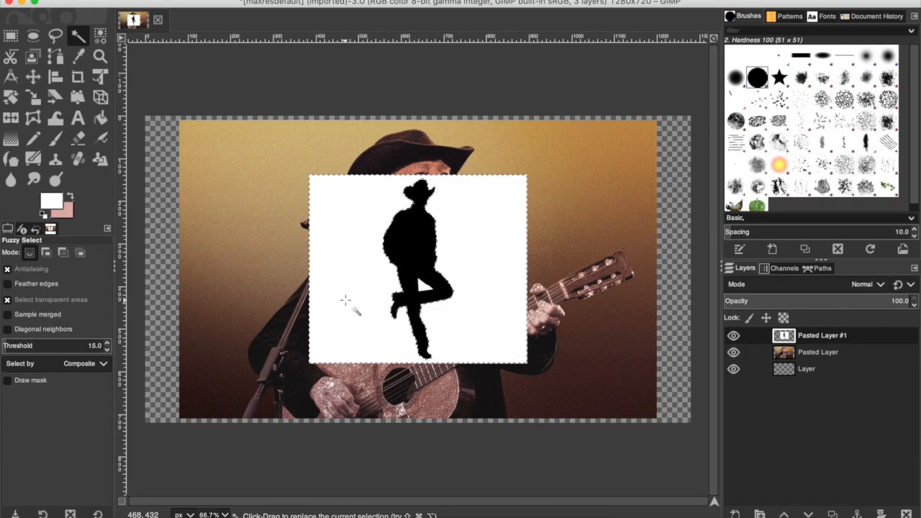
{"action": "left_click", "coordinate": [77, 139]}
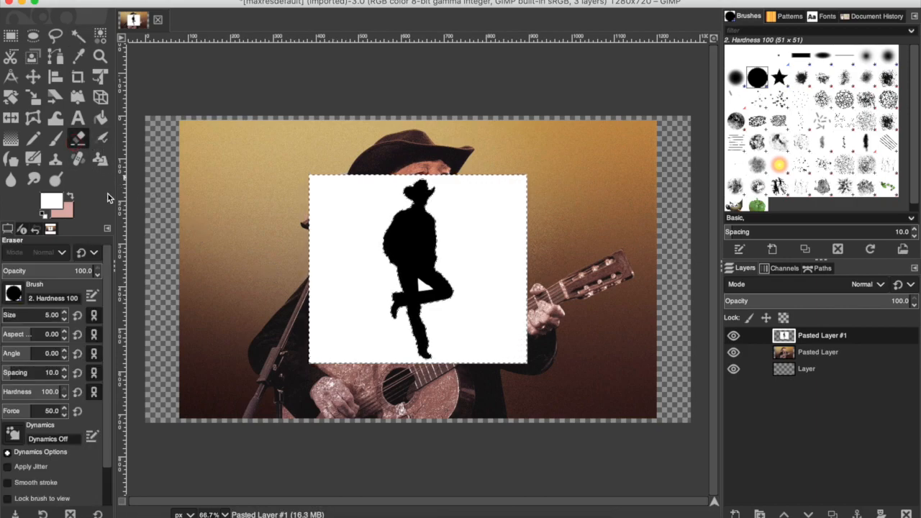
{"action": "left_click", "coordinate": [65, 313]}
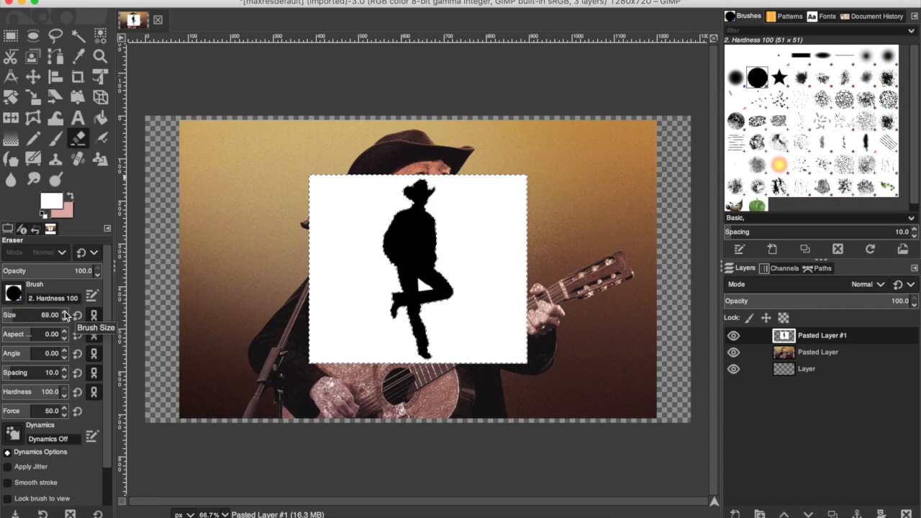
{"action": "left_click", "coordinate": [65, 315]}
{"action": "mouse_move", "coordinate": [323, 304]}
{"action": "left_mouse_down"}
{"action": "mouse_move", "coordinate": [328, 324]}
{"action": "mouse_move", "coordinate": [304, 336]}
{"action": "mouse_move", "coordinate": [403, 352]}
{"action": "mouse_move", "coordinate": [460, 316]}
{"action": "mouse_move", "coordinate": [374, 266]}
{"action": "mouse_move", "coordinate": [424, 282]}
{"action": "mouse_move", "coordinate": [313, 176]}
{"action": "mouse_move", "coordinate": [359, 194]}
{"action": "mouse_move", "coordinate": [421, 239]}
{"action": "mouse_move", "coordinate": [461, 205]}
{"action": "mouse_move", "coordinate": [503, 288]}
{"action": "mouse_move", "coordinate": [518, 352]}
{"action": "mouse_move", "coordinate": [476, 173]}
{"action": "mouse_move", "coordinate": [413, 190]}
{"action": "left_mouse_up"}
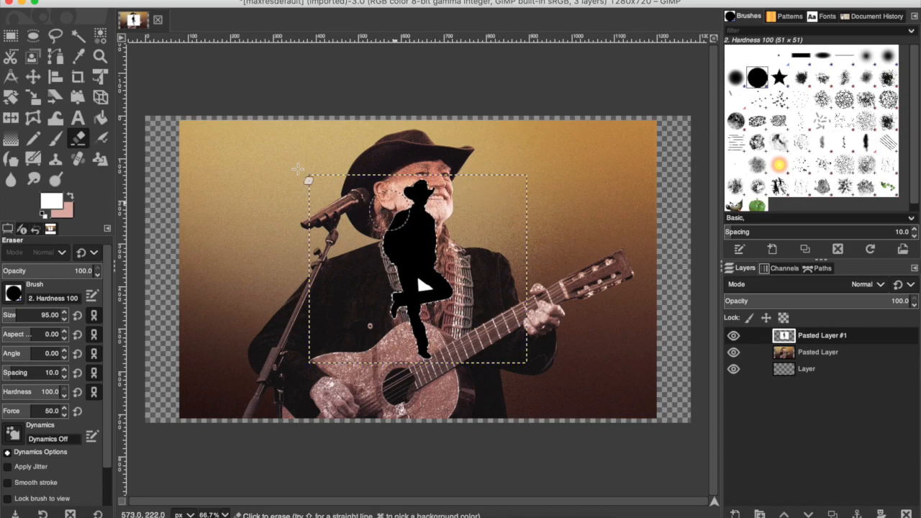
Fuzzy-select the white gap between the silhouette's legs and erase it
{"action": "left_click", "coordinate": [79, 36]}
{"action": "left_click", "coordinate": [424, 287]}
{"action": "key", "text": "shift+e"}
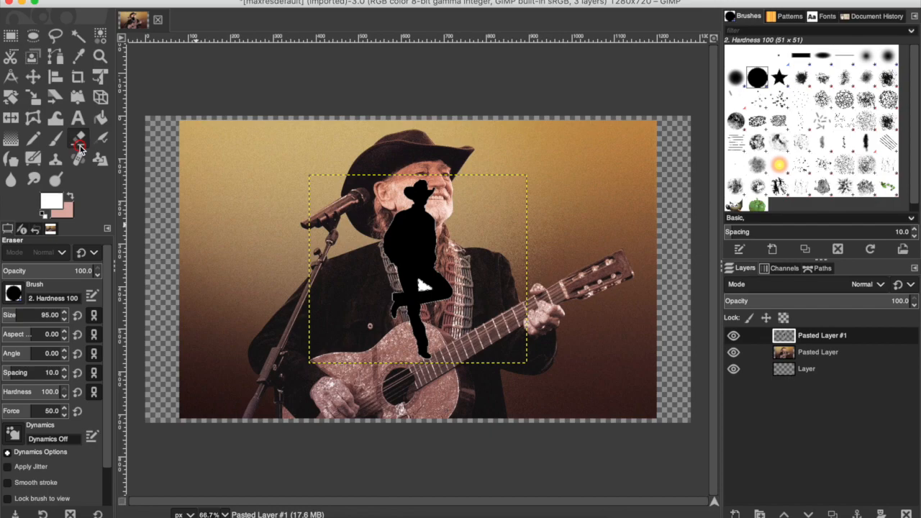
{"action": "left_click_drag", "start_coordinate": [417, 287], "coordinate": [417, 278]}
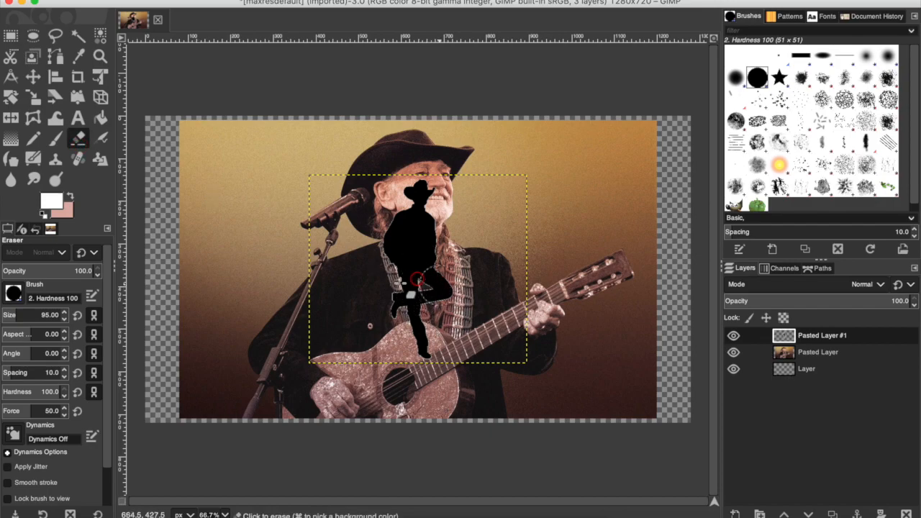
Hide the silhouette layer, then fuzzy-select the photo's light background around the hat and erase it with the Eraser at size 102
{"action": "left_click", "coordinate": [733, 335]}
{"action": "left_click", "coordinate": [822, 352]}
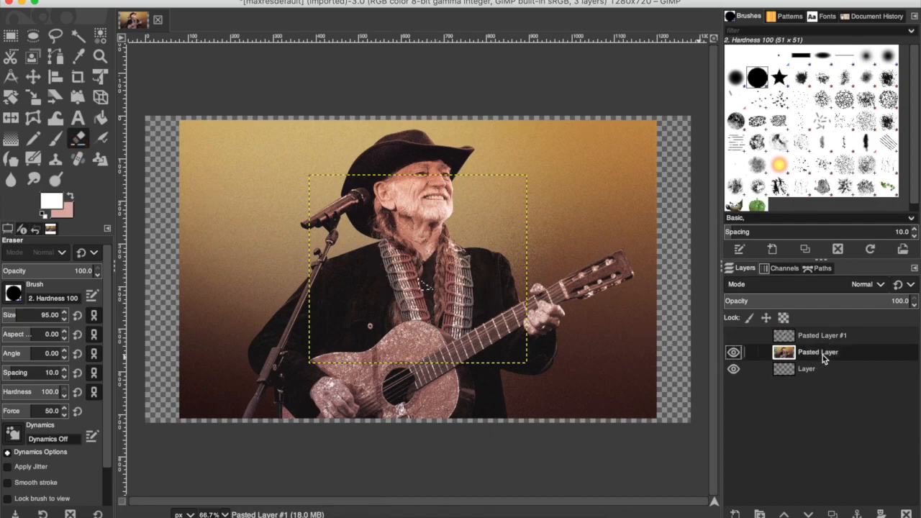
{"action": "left_click", "coordinate": [78, 36]}
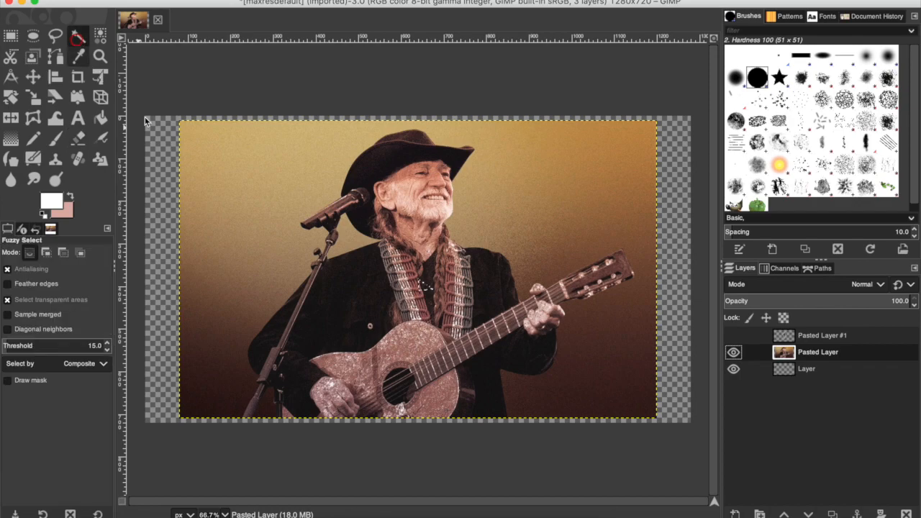
{"action": "left_click", "coordinate": [242, 219]}
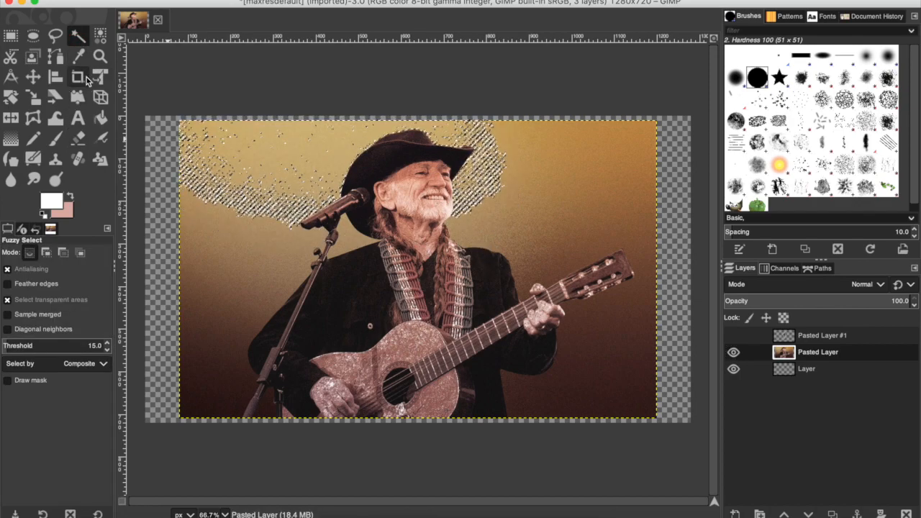
{"action": "left_click", "coordinate": [77, 138]}
{"action": "key", "text": "bracketright"}
{"action": "key", "text": "bracketright"}
{"action": "key", "text": "bracketright"}
{"action": "key", "text": "bracketright"}
{"action": "key", "text": "bracketright"}
{"action": "key", "text": "bracketright"}
{"action": "key", "text": "bracketright"}
{"action": "mouse_move", "coordinate": [286, 227]}
{"action": "left_mouse_down"}
{"action": "mouse_move", "coordinate": [323, 215]}
{"action": "mouse_move", "coordinate": [209, 159]}
{"action": "mouse_move", "coordinate": [228, 110]}
{"action": "left_mouse_up"}
{"action": "mouse_move", "coordinate": [437, 155]}
{"action": "left_mouse_down"}
{"action": "mouse_move", "coordinate": [277, 183]}
{"action": "mouse_move", "coordinate": [487, 228]}
{"action": "mouse_move", "coordinate": [559, 199]}
{"action": "left_mouse_up"}
{"action": "mouse_move", "coordinate": [119, 137]}
{"action": "left_mouse_down"}
{"action": "mouse_move", "coordinate": [489, 141]}
{"action": "mouse_move", "coordinate": [195, 146]}
{"action": "left_mouse_up"}
Fuzzy-select the dark background in the photo's lower-left corner and erase it
{"action": "left_click", "coordinate": [79, 36]}
{"action": "left_click", "coordinate": [195, 389]}
{"action": "left_click", "coordinate": [205, 342]}
{"action": "left_click", "coordinate": [201, 389]}
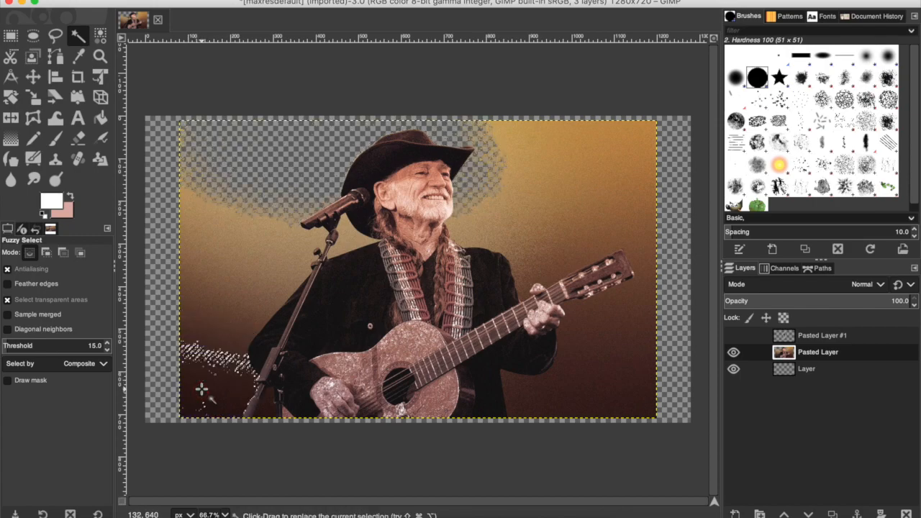
{"action": "left_click", "coordinate": [79, 142]}
{"action": "mouse_move", "coordinate": [241, 366]}
{"action": "left_mouse_down"}
{"action": "mouse_move", "coordinate": [230, 387]}
{"action": "mouse_move", "coordinate": [162, 330]}
{"action": "left_mouse_up"}
Fuzzy-select the brown background band left of the singer's shoulder and erase it
{"action": "left_click", "coordinate": [79, 36]}
{"action": "left_click", "coordinate": [216, 283]}
{"action": "left_click", "coordinate": [81, 145]}
{"action": "left_click_drag", "start_coordinate": [198, 263], "coordinate": [277, 291]}
Fuzzy-select the dark background in the photo's lower-right corner and erase it
{"action": "left_click", "coordinate": [79, 36]}
{"action": "left_click", "coordinate": [597, 381]}
{"action": "left_click", "coordinate": [79, 140]}
{"action": "mouse_move", "coordinate": [535, 381]}
{"action": "left_mouse_down"}
{"action": "mouse_move", "coordinate": [631, 425]}
{"action": "mouse_move", "coordinate": [568, 336]}
{"action": "left_mouse_up"}
Fuzzy-select the yellowish background band left of the microphone and erase it
{"action": "left_click", "coordinate": [79, 36]}
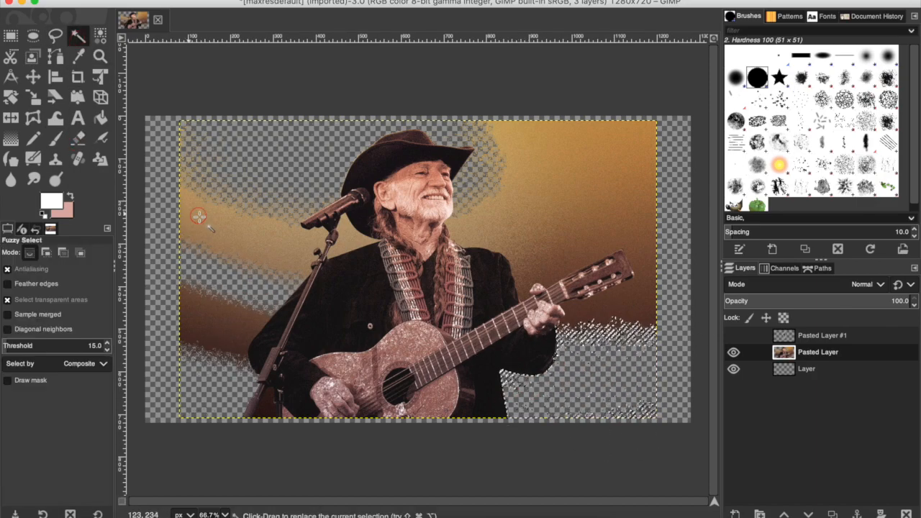
{"action": "left_click", "coordinate": [198, 215]}
{"action": "left_click", "coordinate": [79, 140]}
{"action": "left_click_drag", "start_coordinate": [277, 241], "coordinate": [192, 177]}
Fuzzy-select and erase the golden background in the photo's upper right, and with nothing selected erase the remnants left of the microphone
{"action": "left_click", "coordinate": [79, 36]}
{"action": "left_click", "coordinate": [516, 160]}
{"action": "left_click", "coordinate": [80, 140]}
{"action": "mouse_move", "coordinate": [629, 130]}
{"action": "left_mouse_down"}
{"action": "mouse_move", "coordinate": [528, 200]}
{"action": "mouse_move", "coordinate": [497, 144]}
{"action": "left_mouse_up"}
{"action": "key", "text": "shift+super+a"}
{"action": "mouse_move", "coordinate": [218, 184]}
{"action": "left_mouse_down"}
{"action": "mouse_move", "coordinate": [629, 198]}
{"action": "mouse_move", "coordinate": [497, 161]}
{"action": "mouse_move", "coordinate": [448, 122]}
{"action": "mouse_move", "coordinate": [261, 203]}
{"action": "mouse_move", "coordinate": [275, 273]}
{"action": "left_mouse_up"}
Fuzzy-select and erase the remaining brown background bands above and below the guitar's headstock
{"action": "left_click", "coordinate": [80, 36]}
{"action": "left_click", "coordinate": [554, 273]}
{"action": "left_click", "coordinate": [79, 140]}
{"action": "left_click_drag", "start_coordinate": [555, 273], "coordinate": [636, 244]}
{"action": "left_click", "coordinate": [79, 36]}
{"action": "left_click", "coordinate": [598, 314]}
{"action": "left_click", "coordinate": [79, 140]}
{"action": "left_click_drag", "start_coordinate": [575, 324], "coordinate": [616, 292]}
Fuzzy-select the leftover background beside the singer's elbow on the photo's left side and erase it
{"action": "left_click", "coordinate": [79, 36]}
{"action": "left_click", "coordinate": [246, 329]}
{"action": "left_click", "coordinate": [79, 138]}
{"action": "left_click_drag", "start_coordinate": [237, 313], "coordinate": [245, 342]}
Clear the selection and erase the stray background specks around the singer and guitar freehand
{"action": "left_click", "coordinate": [152, 0]}
{"action": "left_click", "coordinate": [162, 14]}
{"action": "left_click_drag", "start_coordinate": [497, 216], "coordinate": [481, 224]}
{"action": "left_click_drag", "start_coordinate": [663, 262], "coordinate": [656, 309]}
{"action": "left_click_drag", "start_coordinate": [561, 413], "coordinate": [650, 406]}
{"action": "left_click_drag", "start_coordinate": [229, 371], "coordinate": [244, 309]}
{"action": "left_click_drag", "start_coordinate": [244, 309], "coordinate": [304, 256]}
{"action": "mouse_move", "coordinate": [496, 173]}
{"action": "left_mouse_down"}
{"action": "mouse_move", "coordinate": [526, 253]}
{"action": "mouse_move", "coordinate": [552, 259]}
{"action": "left_mouse_up"}
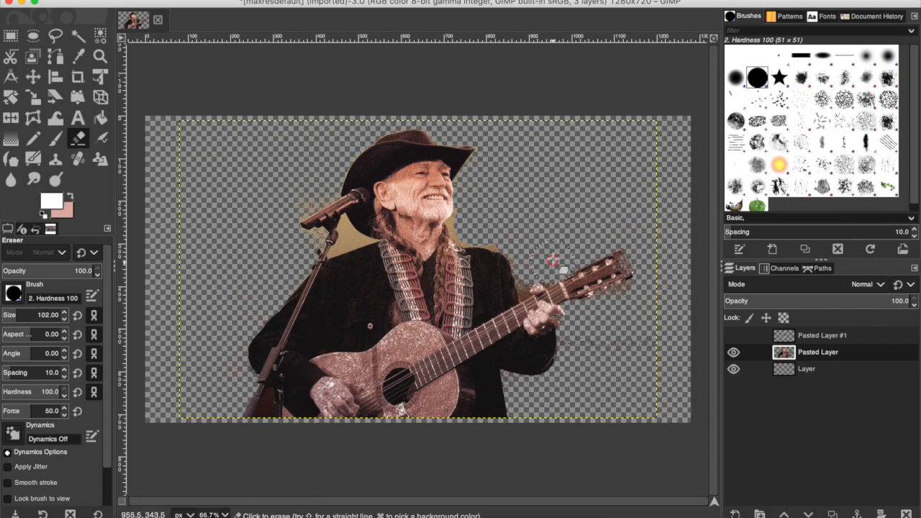
Reduce the Eraser size to 33 and erase the yellow background patch enclosed by the microphone, hat and shoulder
{"action": "key", "text": "bracketleft"}
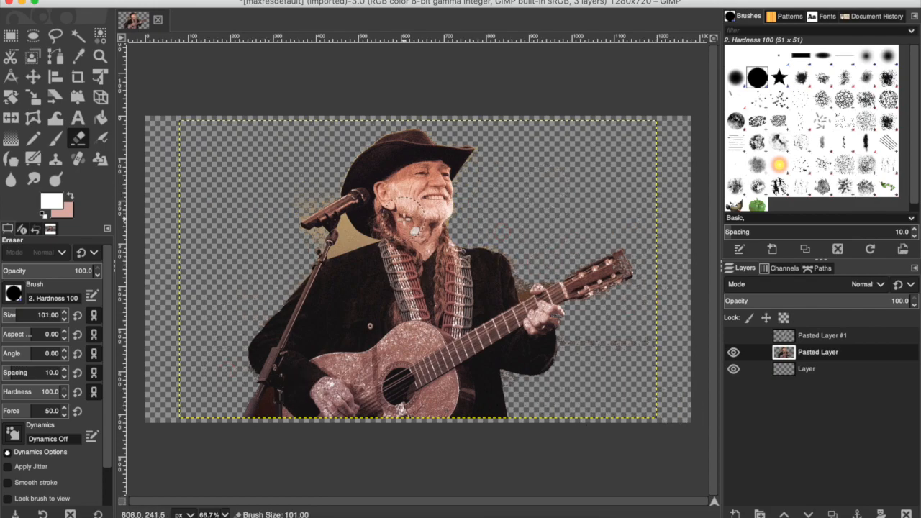
{"action": "key", "text": "bracketleft"}
{"action": "key", "text": "bracketleft"}
{"action": "key", "text": "bracketleft"}
{"action": "key", "text": "bracketleft"}
{"action": "key", "text": "bracketleft"}
{"action": "key", "text": "bracketleft"}
{"action": "left_click_drag", "start_coordinate": [373, 253], "coordinate": [353, 244]}
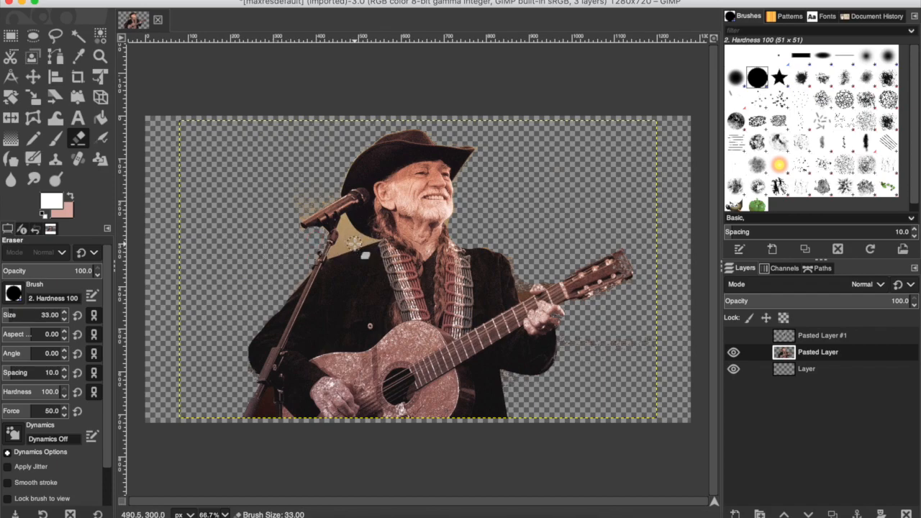
{"action": "mouse_move", "coordinate": [332, 252]}
{"action": "left_mouse_down"}
{"action": "mouse_move", "coordinate": [347, 247]}
{"action": "mouse_move", "coordinate": [346, 232]}
{"action": "left_mouse_up"}
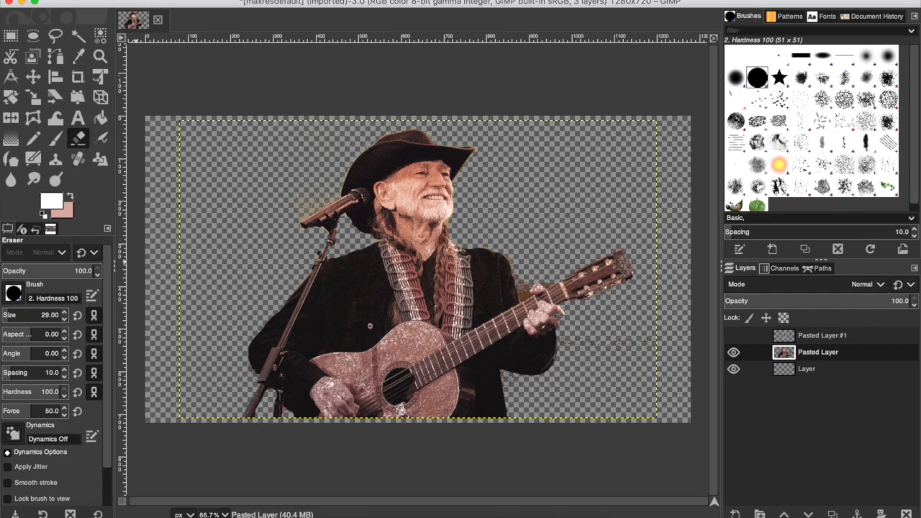
Move the singer cut-out to the canvas's lower-left area and erase the stray specks beside his elbow and the microphone
{"action": "left_click", "coordinate": [33, 76]}
{"action": "left_click_drag", "start_coordinate": [408, 275], "coordinate": [300, 309]}
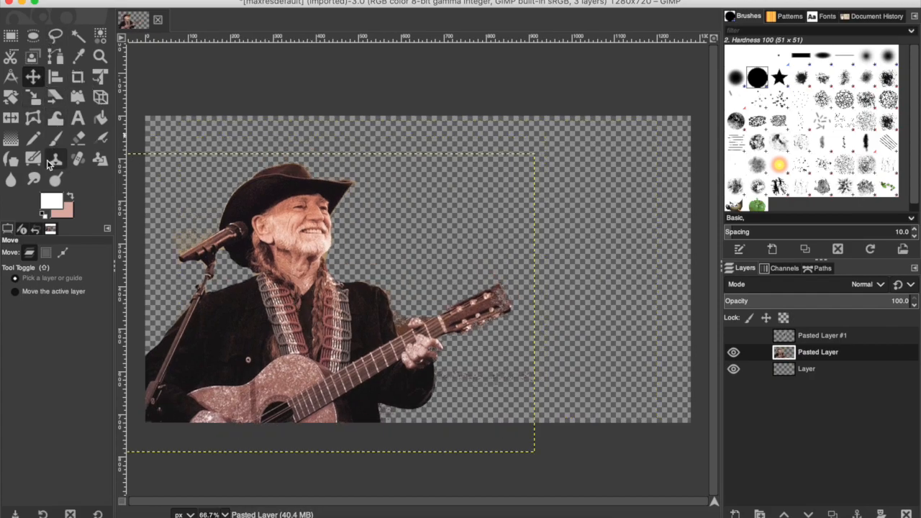
{"action": "left_click", "coordinate": [78, 138]}
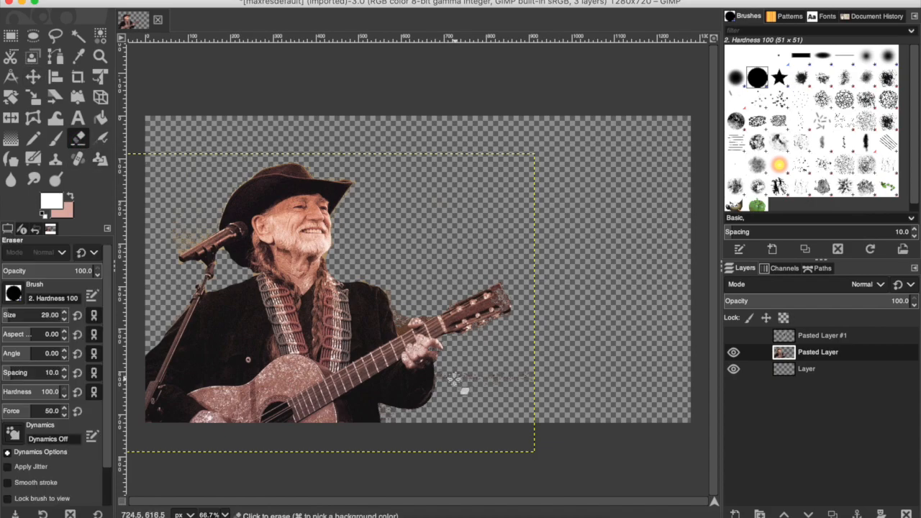
{"action": "mouse_move", "coordinate": [453, 378]}
{"action": "left_mouse_down"}
{"action": "mouse_move", "coordinate": [502, 379]}
{"action": "mouse_move", "coordinate": [484, 374]}
{"action": "mouse_move", "coordinate": [503, 395]}
{"action": "mouse_move", "coordinate": [445, 382]}
{"action": "mouse_move", "coordinate": [482, 373]}
{"action": "left_mouse_up"}
{"action": "mouse_move", "coordinate": [170, 249]}
{"action": "left_mouse_down"}
{"action": "mouse_move", "coordinate": [194, 236]}
{"action": "mouse_move", "coordinate": [181, 235]}
{"action": "left_mouse_up"}
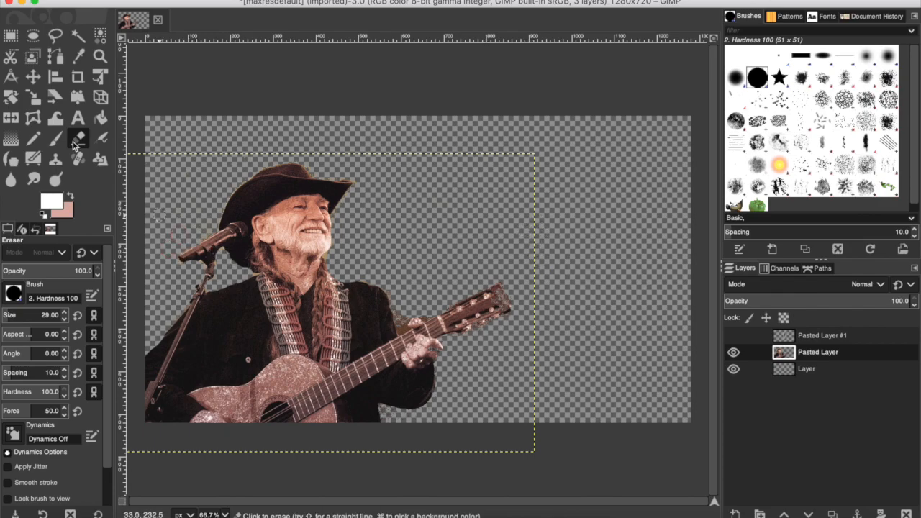
Scale the singer layer down to about 940 × 588 px and fit it into the canvas's lower-left corner
{"action": "left_click", "coordinate": [42, 102]}
{"action": "left_click_drag", "start_coordinate": [173, 178], "coordinate": [247, 222]}
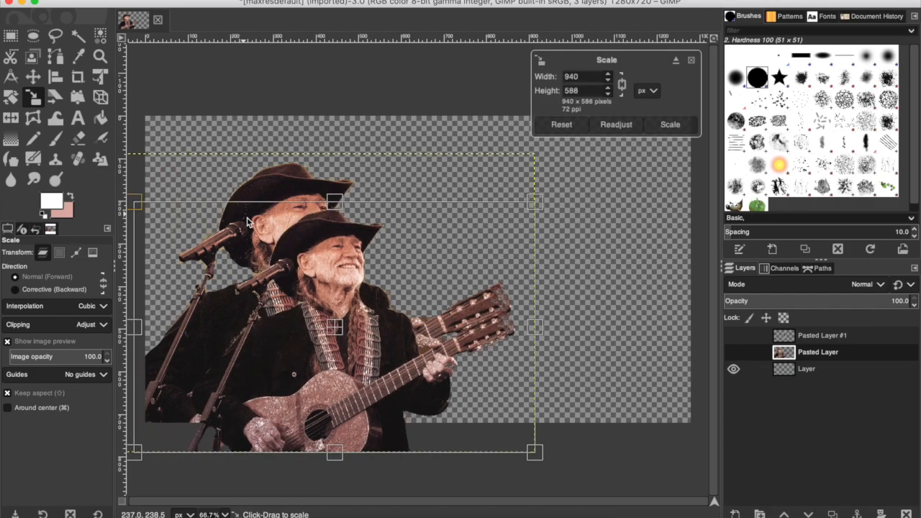
{"action": "left_click", "coordinate": [32, 76]}
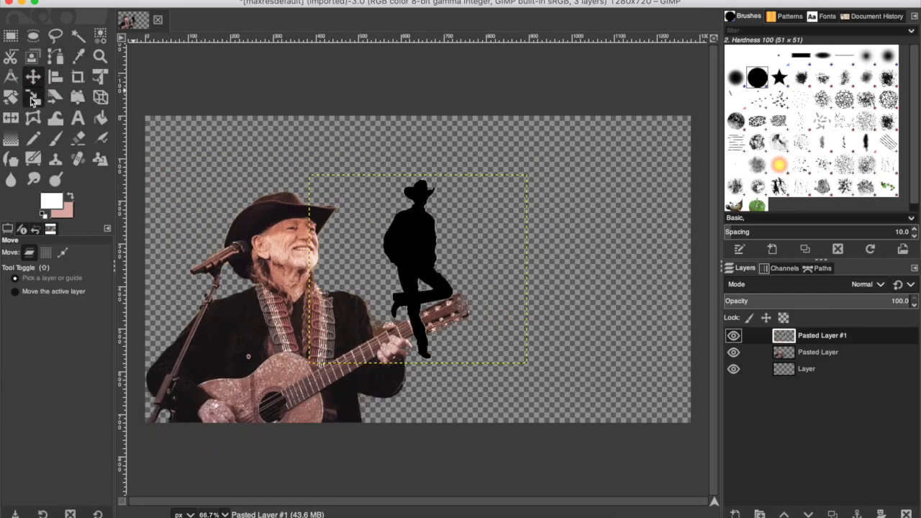
Scale the cowboy silhouette layer up to about 1175 × 1017 px and move it to the canvas's lower-right area
{"action": "left_click", "coordinate": [32, 96]}
{"action": "left_click_drag", "start_coordinate": [415, 242], "coordinate": [101, 36]}
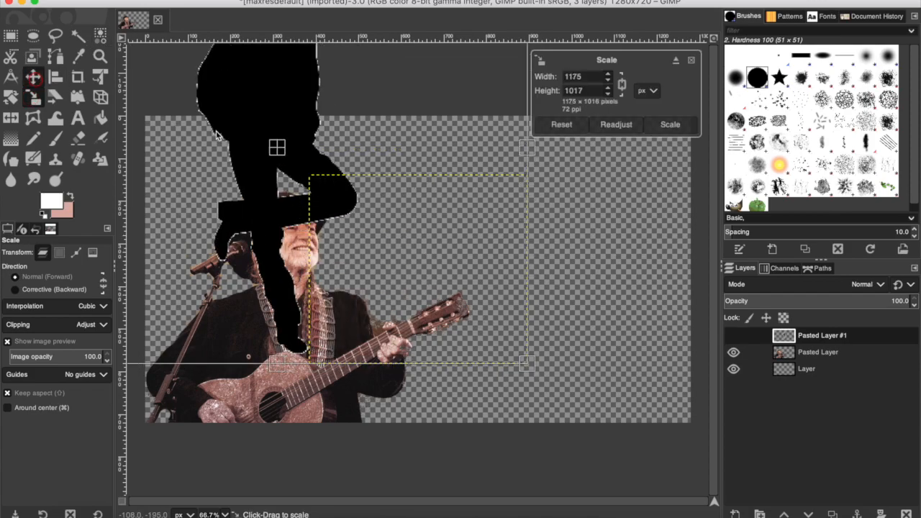
{"action": "key", "text": "m"}
{"action": "left_click_drag", "start_coordinate": [264, 134], "coordinate": [595, 401]}
{"action": "left_click_drag", "start_coordinate": [594, 402], "coordinate": [603, 414]}
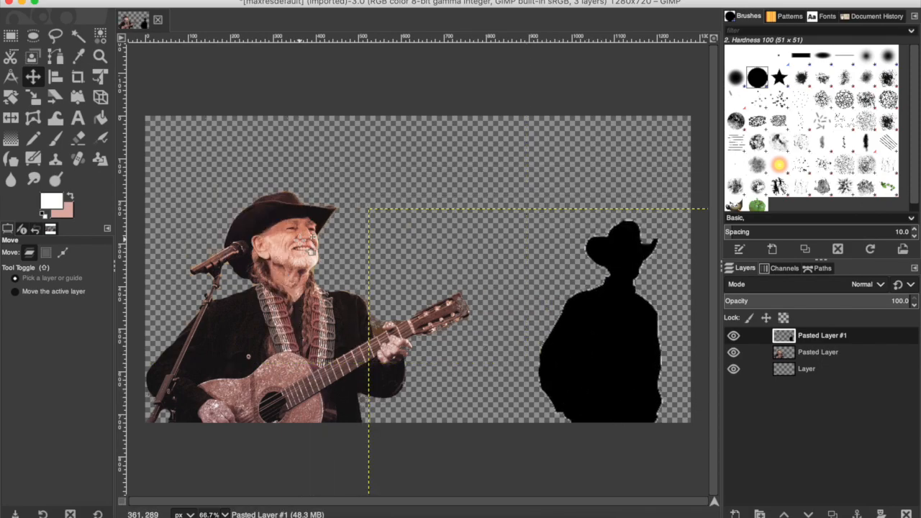
Enlarge the silhouette layer to about 1432 × 1239 px and lower it so the canvas edge cuts it off at the waist
{"action": "left_click", "coordinate": [32, 96]}
{"action": "left_click_drag", "start_coordinate": [369, 211], "coordinate": [261, 128]}
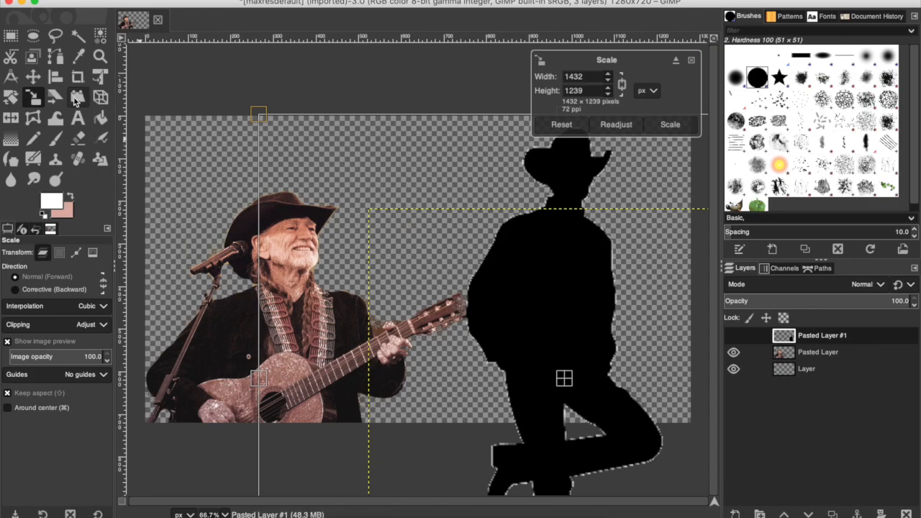
{"action": "left_click", "coordinate": [33, 76]}
{"action": "left_click_drag", "start_coordinate": [549, 251], "coordinate": [578, 309]}
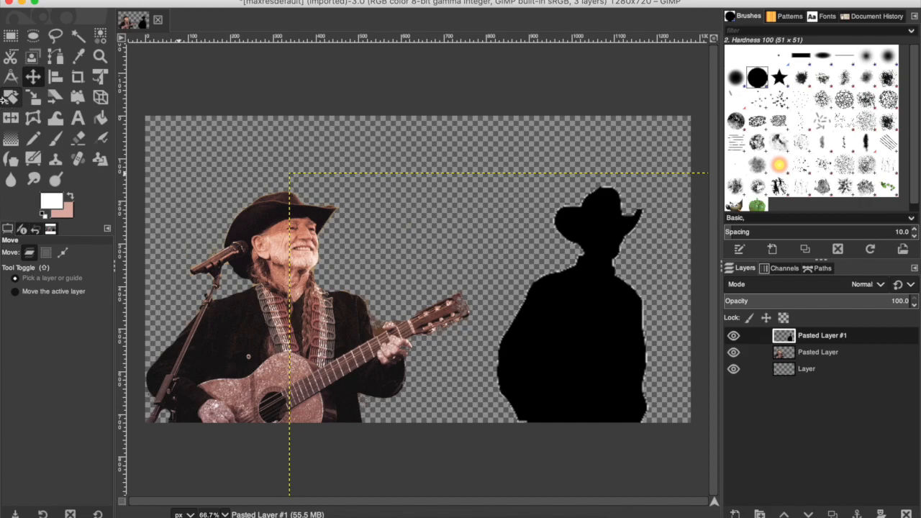
Flip the cowboy silhouette horizontally and move it slightly down and to the left
{"action": "left_click", "coordinate": [51, 99]}
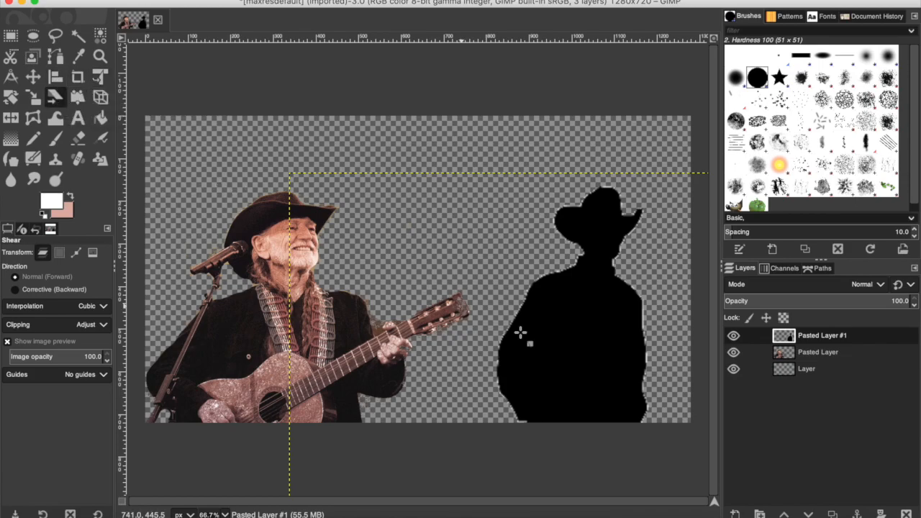
{"action": "left_click_drag", "start_coordinate": [582, 324], "coordinate": [482, 324]}
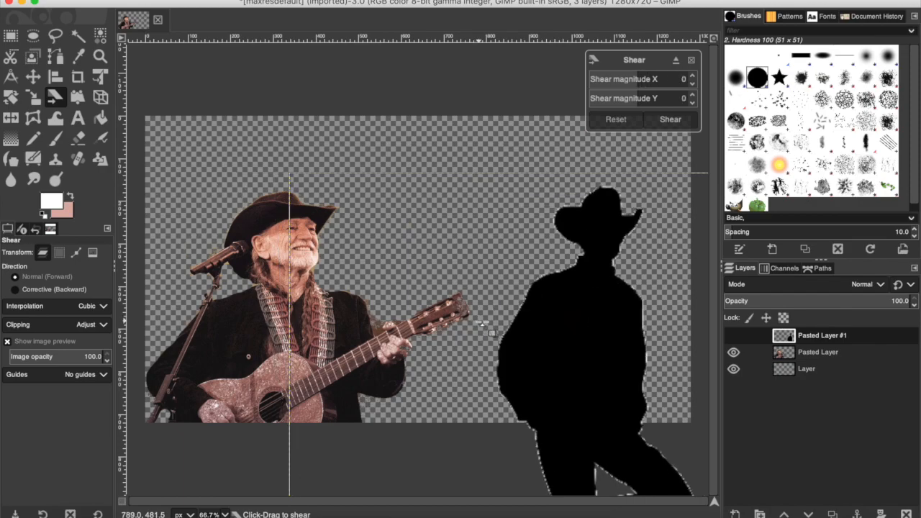
{"action": "left_click", "coordinate": [13, 119]}
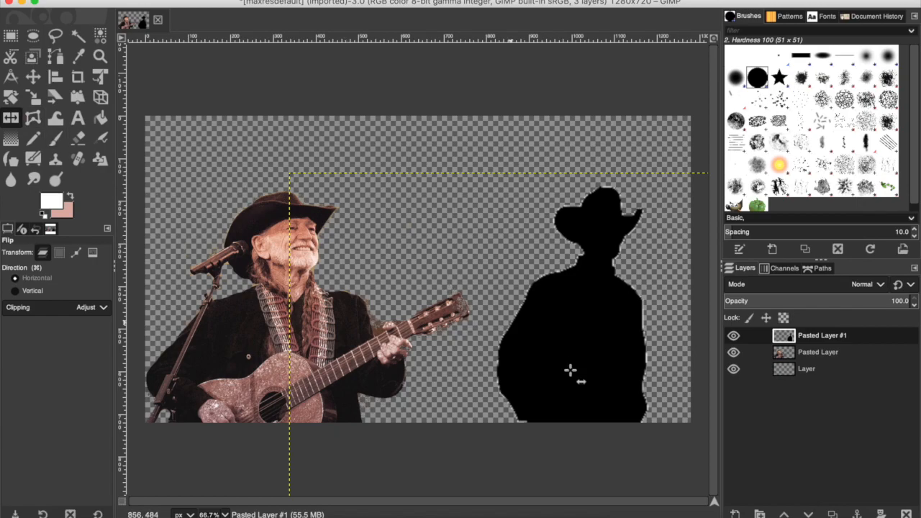
{"action": "left_click", "coordinate": [587, 367]}
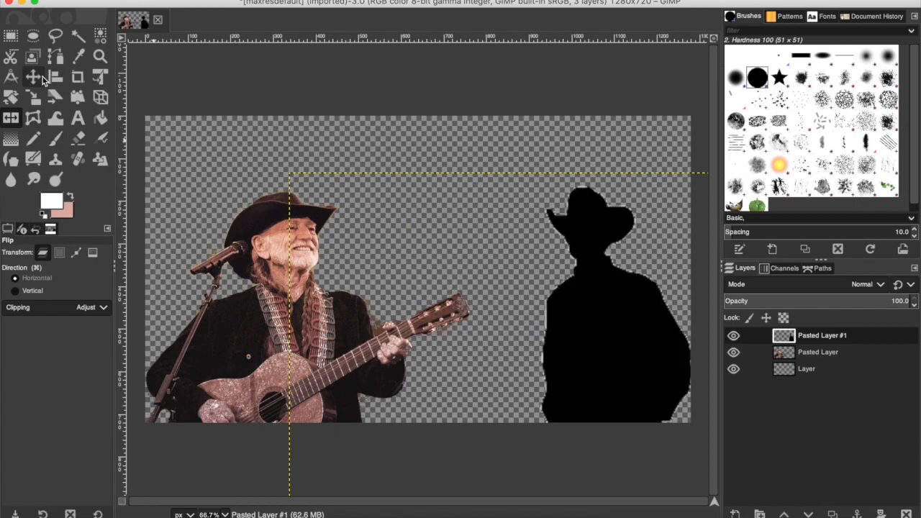
{"action": "key", "text": "m"}
{"action": "left_click_drag", "start_coordinate": [599, 318], "coordinate": [598, 357]}
Scale the flipped silhouette up to about 1650 × 1428 px and reposition it at the canvas's lower right
{"action": "left_click", "coordinate": [31, 100]}
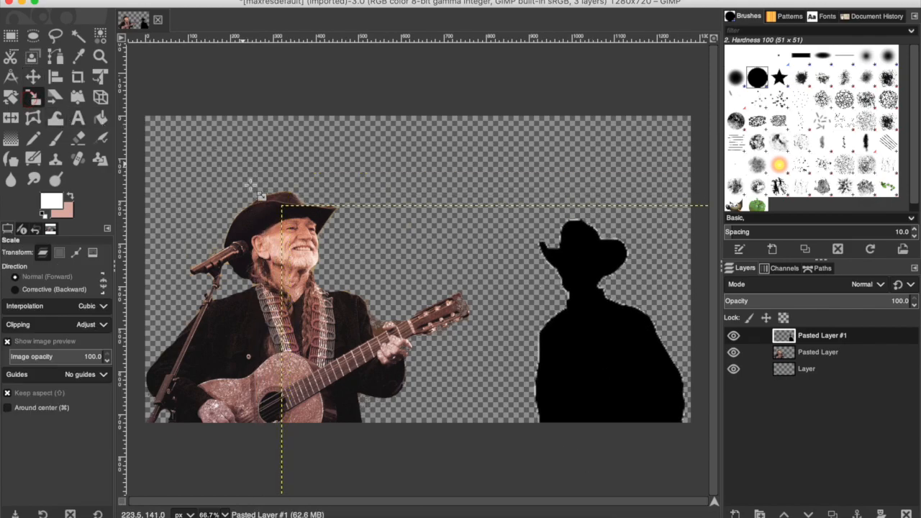
{"action": "left_click_drag", "start_coordinate": [565, 328], "coordinate": [491, 256]}
{"action": "left_click", "coordinate": [32, 76]}
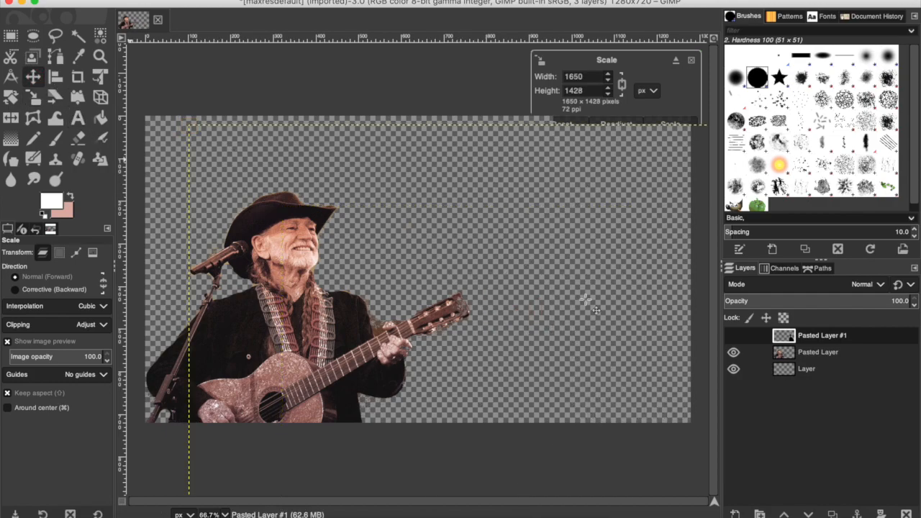
{"action": "left_click_drag", "start_coordinate": [554, 301], "coordinate": [592, 354]}
Shift the singer layer slightly left so his elbow runs off the canvas's left edge
{"action": "key", "text": "minus"}
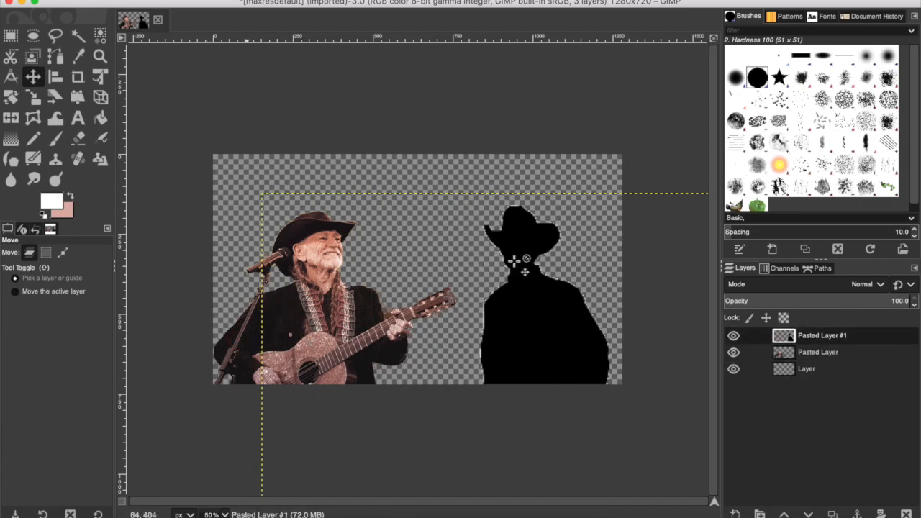
{"action": "left_click", "coordinate": [843, 353]}
{"action": "left_click_drag", "start_coordinate": [338, 349], "coordinate": [322, 348]}
Add a new transparent layer directly above the silhouette layer
{"action": "left_click", "coordinate": [859, 338]}
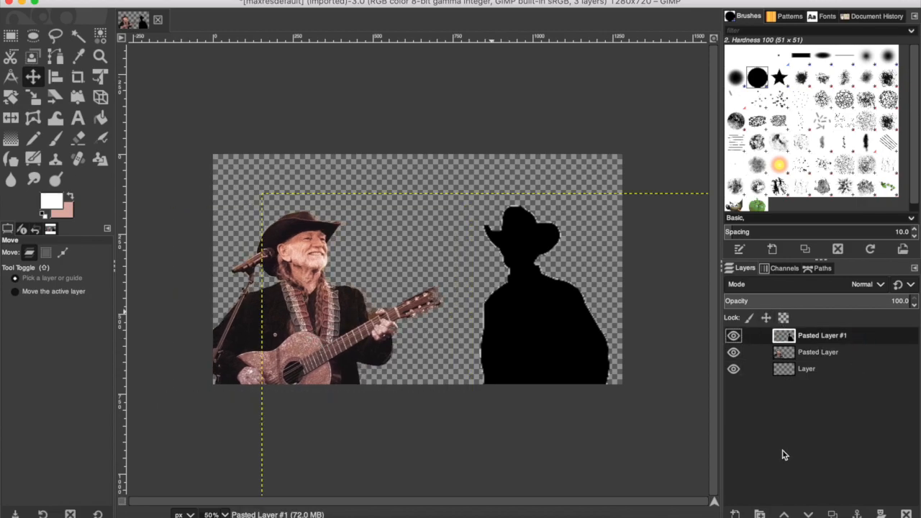
{"action": "left_click", "coordinate": [735, 514]}
{"action": "left_click", "coordinate": [889, 508]}
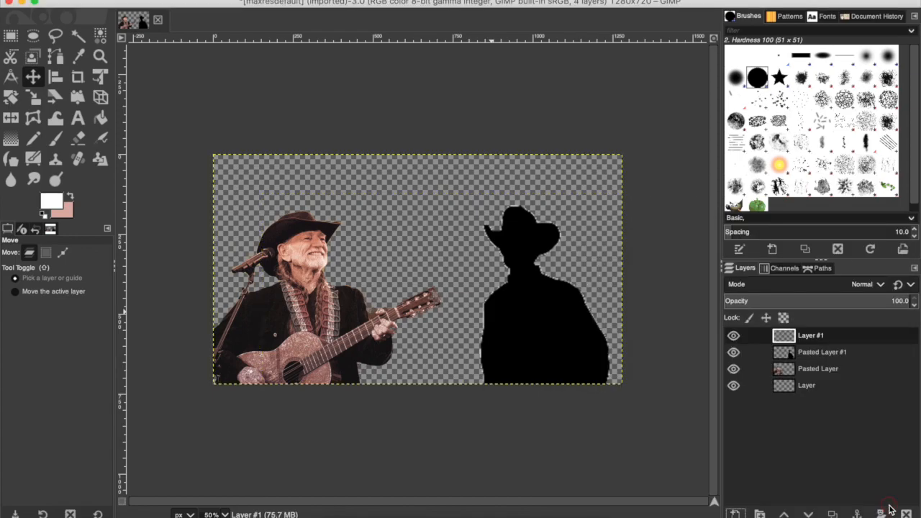
Paint black over the silhouette's rough hat, shoulder and arm edges on the new layer with a size 29 Paintbrush
{"action": "left_click", "coordinate": [55, 138]}
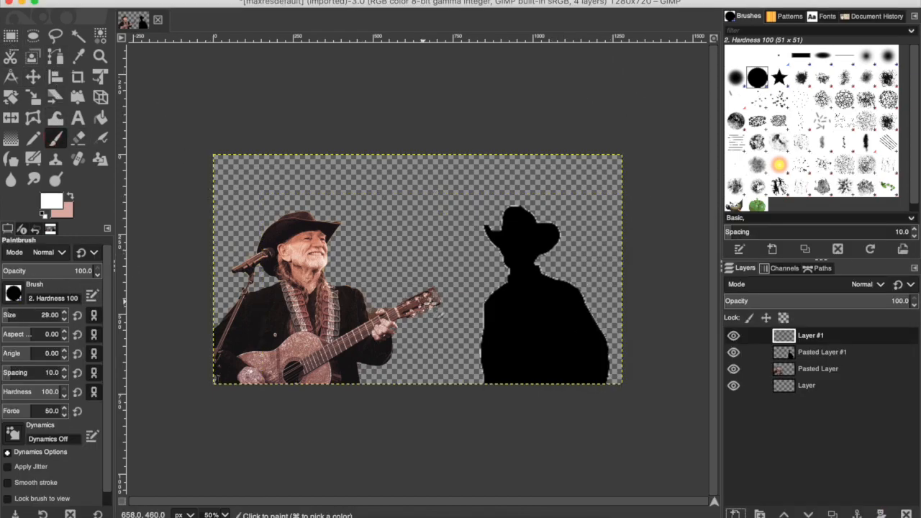
{"action": "left_click", "coordinate": [63, 211]}
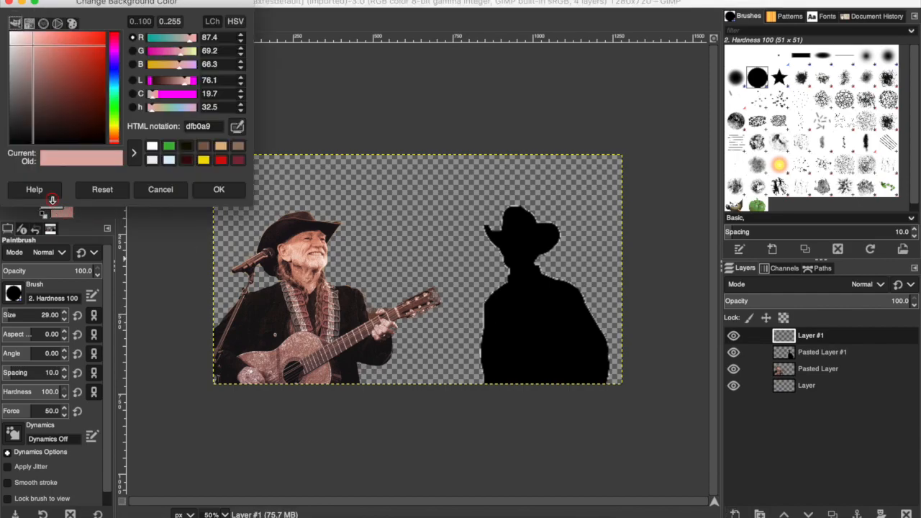
{"action": "left_click", "coordinate": [160, 189]}
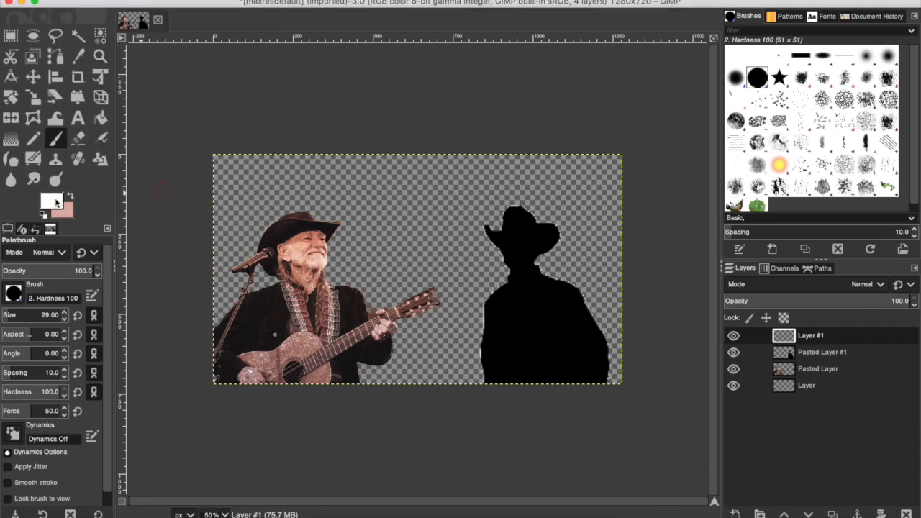
{"action": "left_click", "coordinate": [54, 199]}
{"action": "left_click", "coordinate": [186, 146]}
{"action": "left_click_drag", "start_coordinate": [92, 140], "coordinate": [117, 150]}
{"action": "left_click", "coordinate": [231, 194]}
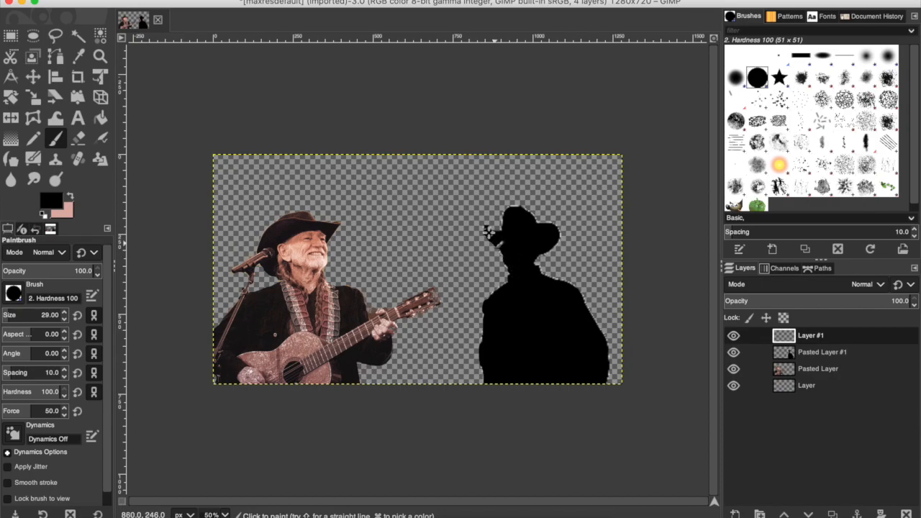
{"action": "mouse_move", "coordinate": [525, 215]}
{"action": "left_mouse_down"}
{"action": "mouse_move", "coordinate": [553, 239]}
{"action": "mouse_move", "coordinate": [506, 230]}
{"action": "left_mouse_up"}
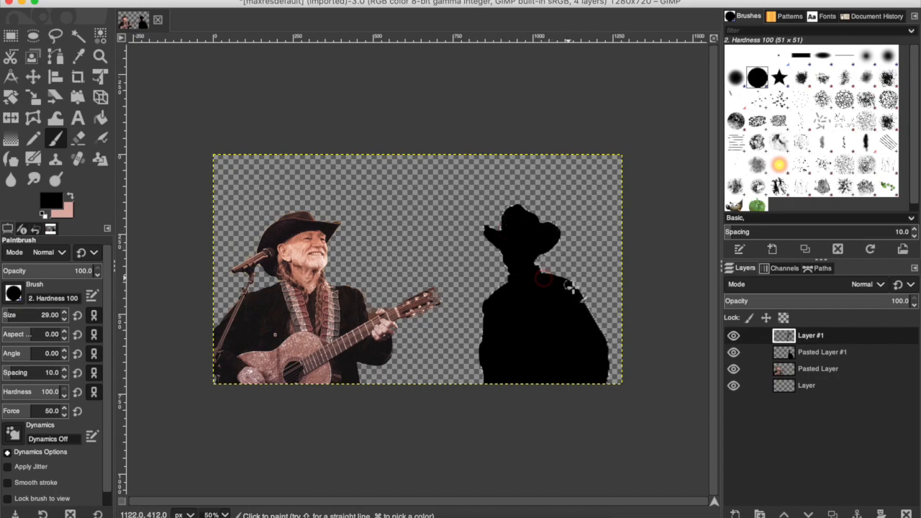
{"action": "left_click_drag", "start_coordinate": [583, 304], "coordinate": [603, 383]}
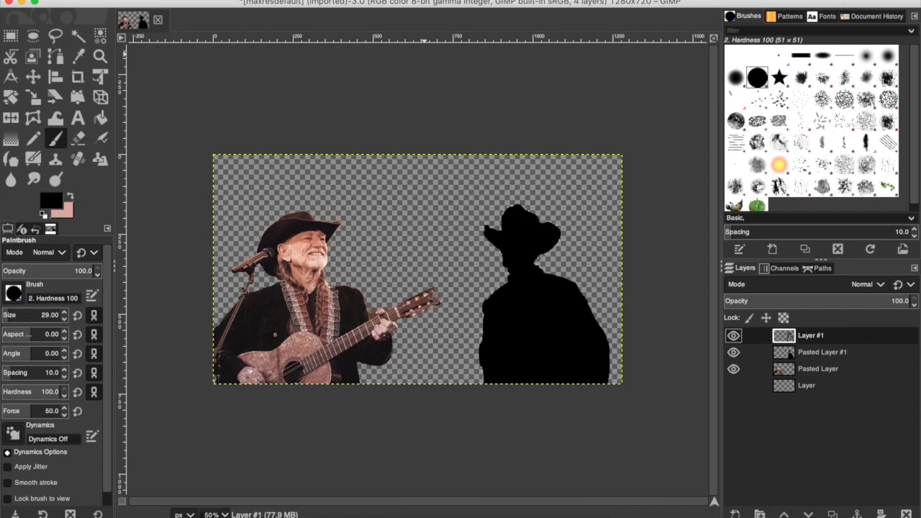
Merge the visible singer, silhouette and paint layers into one, keeping the hidden base layer separate
{"action": "left_click", "coordinate": [231, 0]}
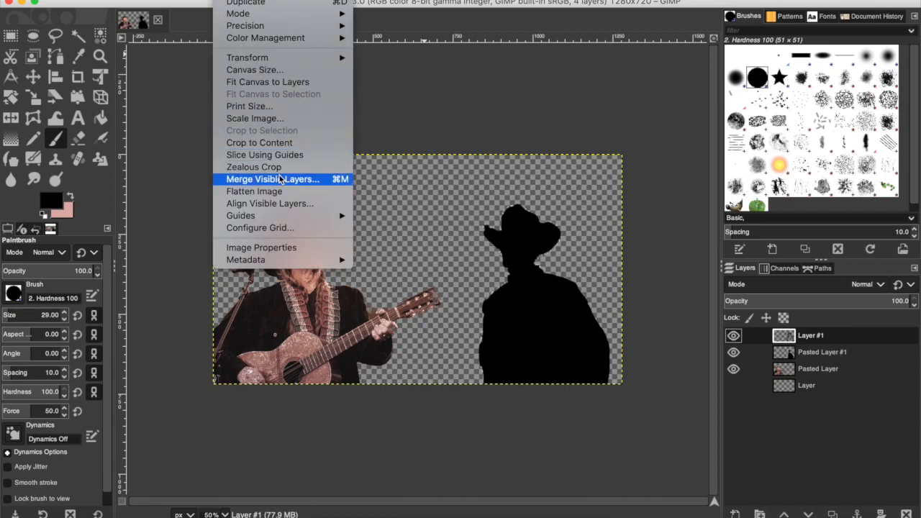
{"action": "left_click", "coordinate": [280, 180]}
{"action": "left_click", "coordinate": [335, 231]}
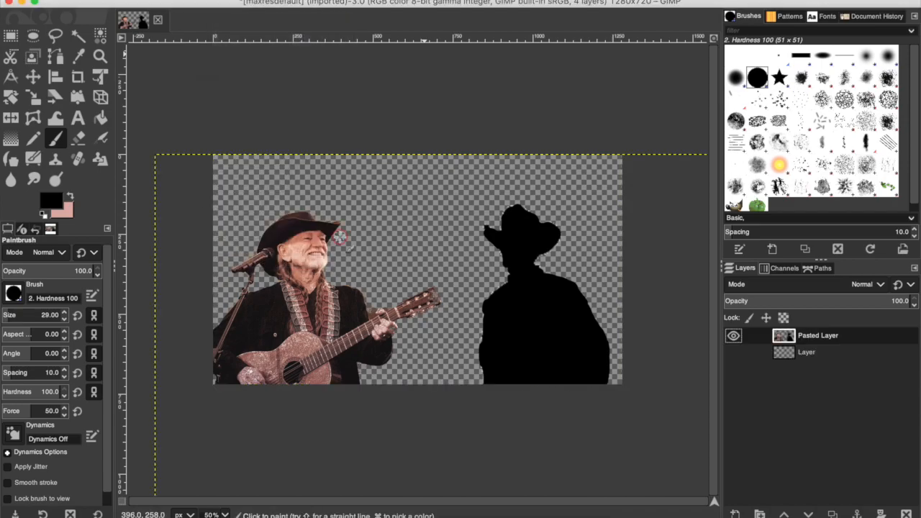
Hide the merged layer, make the base layer active, and set the Gradient tool's foreground colour to brown 7f5f4e
{"action": "left_click", "coordinate": [825, 355]}
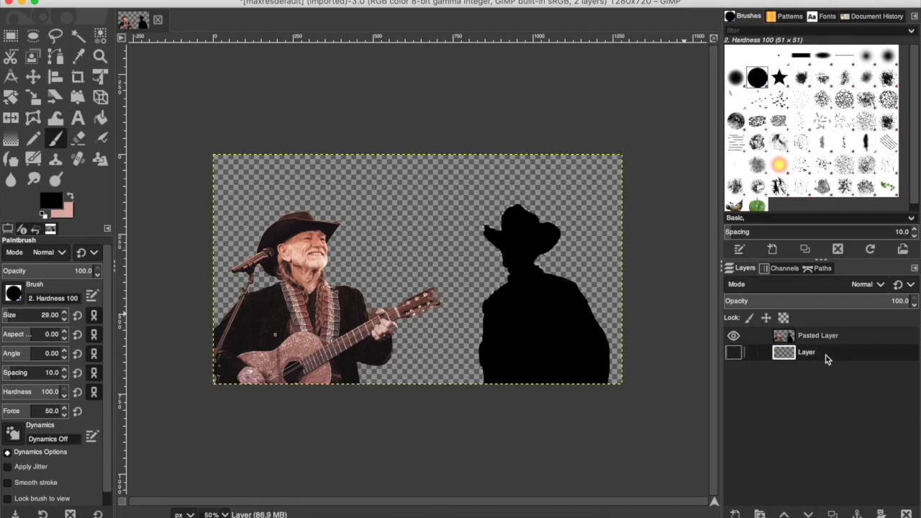
{"action": "left_click", "coordinate": [733, 336]}
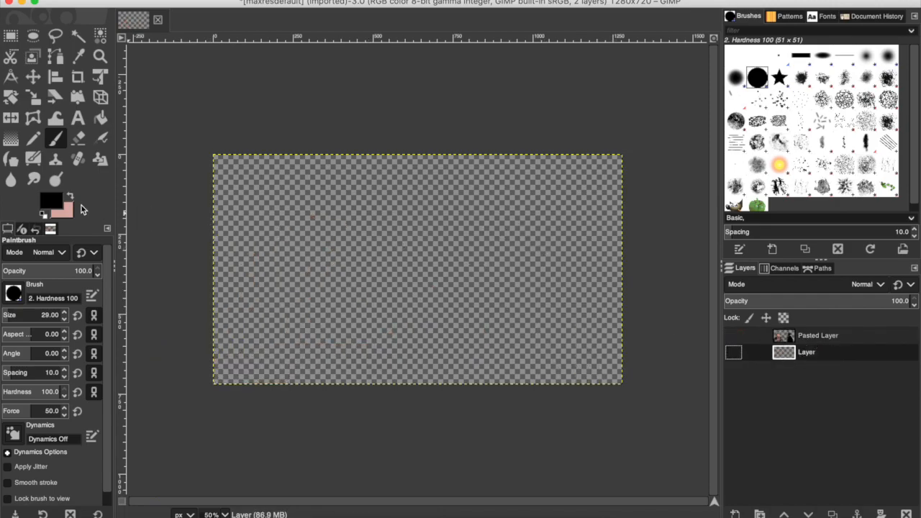
{"action": "left_click", "coordinate": [10, 138]}
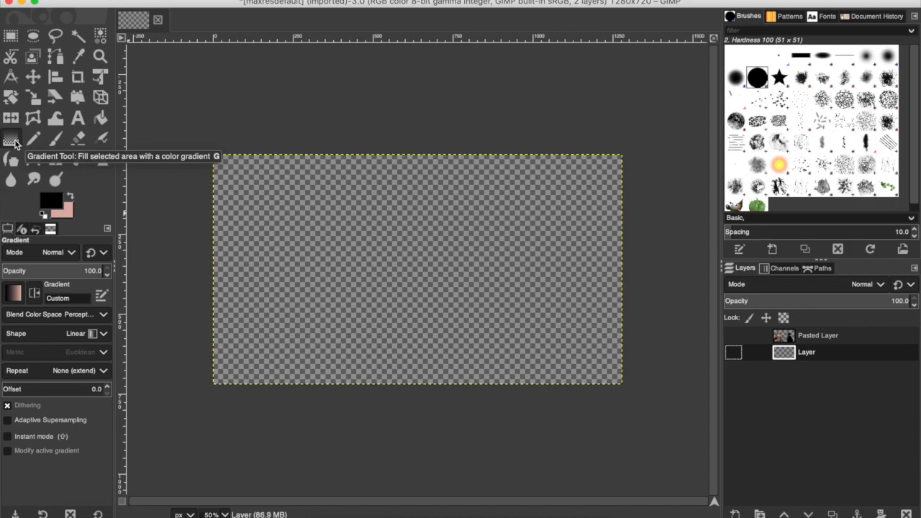
{"action": "left_click", "coordinate": [46, 204]}
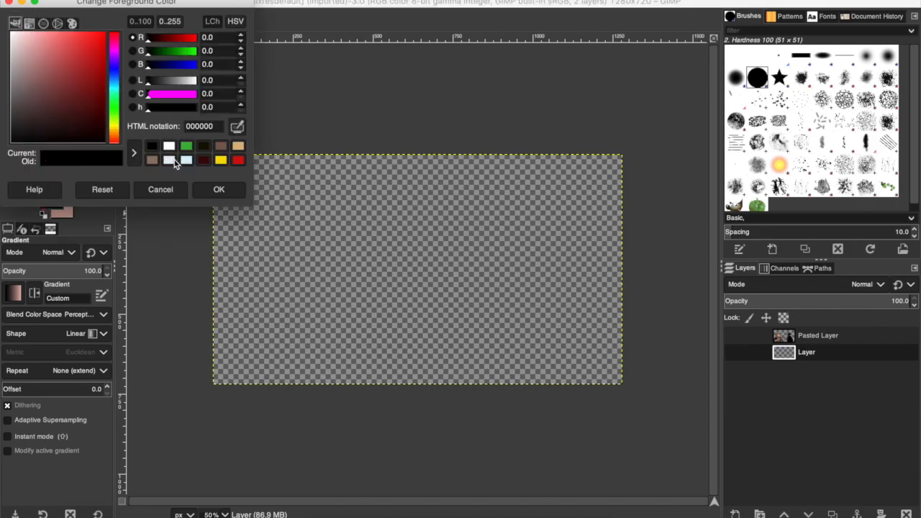
{"action": "left_click", "coordinate": [219, 148]}
{"action": "left_click", "coordinate": [218, 189]}
Set the gradient's background colour to the reddish orange ad3a15
{"action": "left_click", "coordinate": [64, 215]}
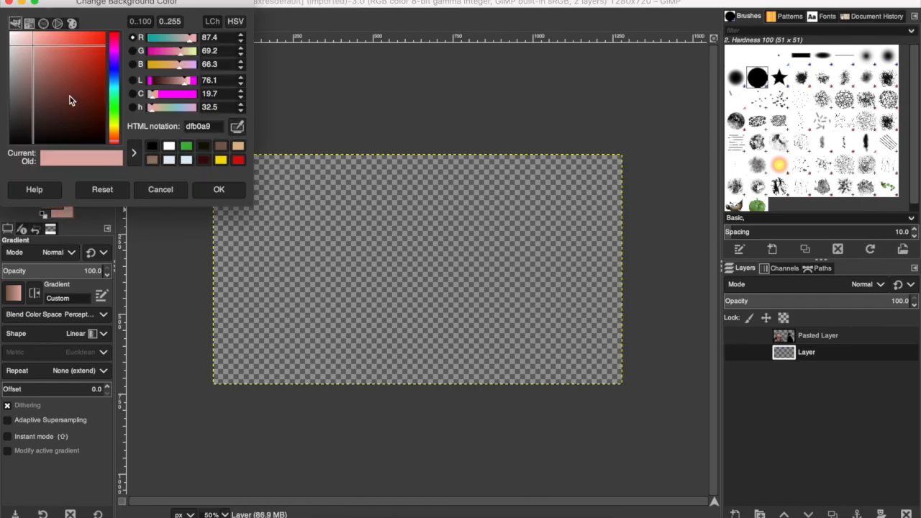
{"action": "left_click", "coordinate": [203, 160]}
{"action": "left_click_drag", "start_coordinate": [97, 110], "coordinate": [87, 106]}
{"action": "left_click_drag", "start_coordinate": [116, 142], "coordinate": [117, 139]}
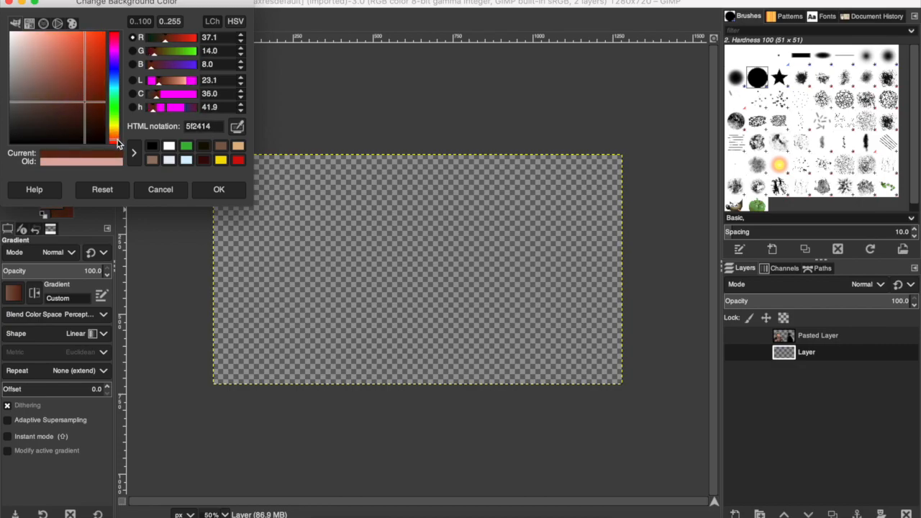
{"action": "left_click_drag", "start_coordinate": [93, 102], "coordinate": [95, 70]}
{"action": "left_click", "coordinate": [220, 189]}
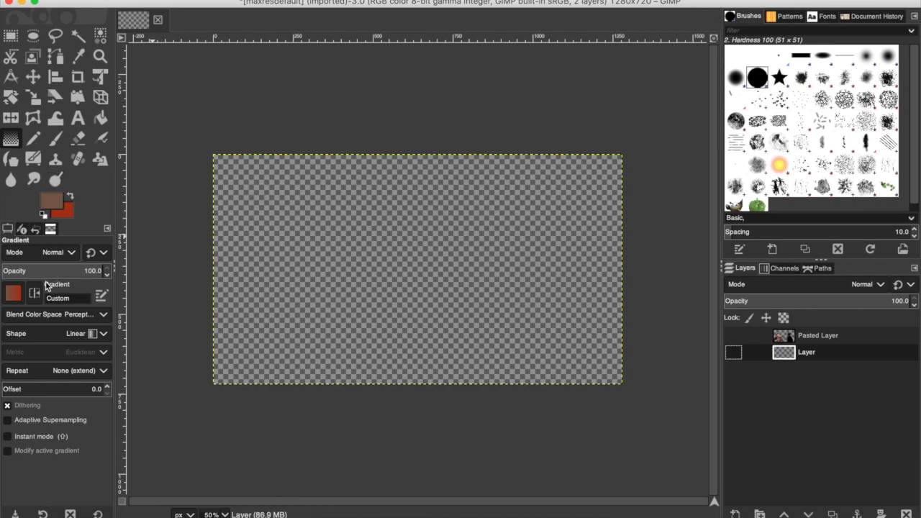
Lighten the gradient's foreground colour to a pinkish brown and shift its background colour to a purer deep red
{"action": "left_click", "coordinate": [53, 203]}
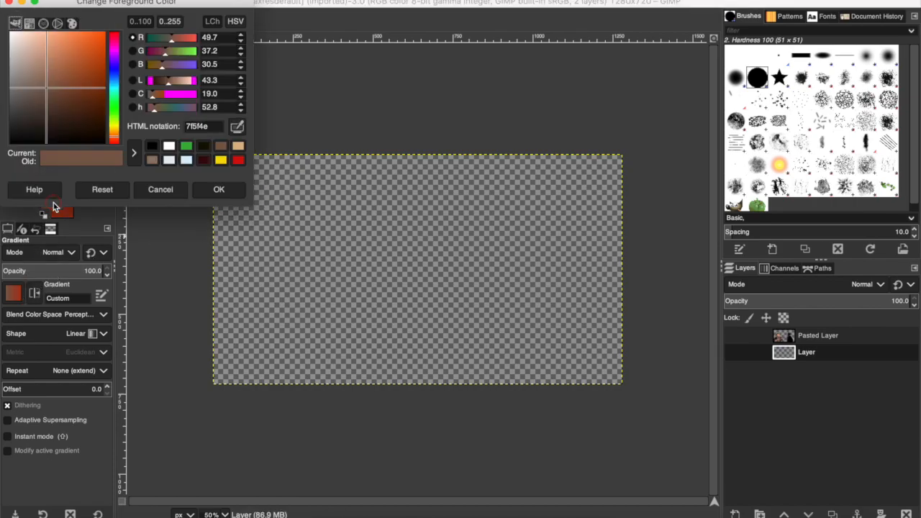
{"action": "left_click_drag", "start_coordinate": [39, 86], "coordinate": [31, 65]}
{"action": "left_click", "coordinate": [216, 189]}
{"action": "left_click", "coordinate": [66, 215]}
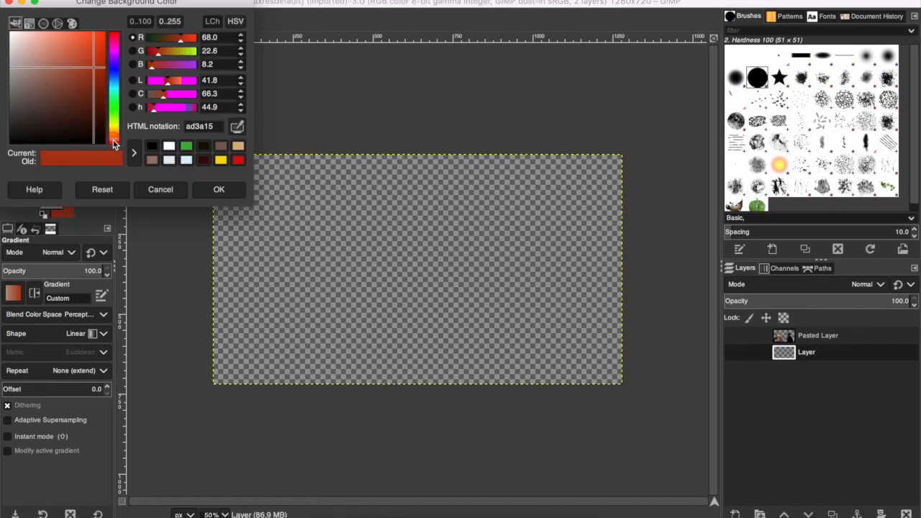
{"action": "left_click", "coordinate": [219, 189]}
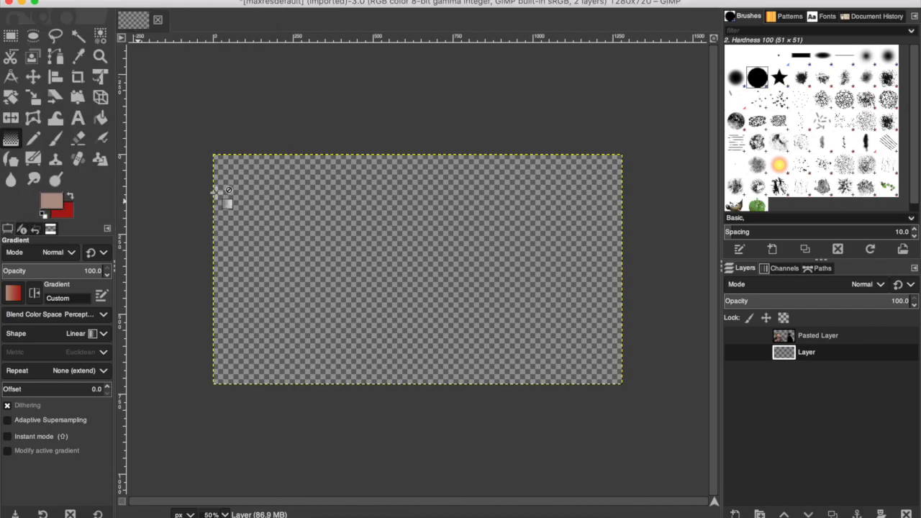
Show the base layer, fill it with a diagonal linear gradient from the upper-left area to the lower-right corner, and show the merged figures layer
{"action": "left_click", "coordinate": [242, 172]}
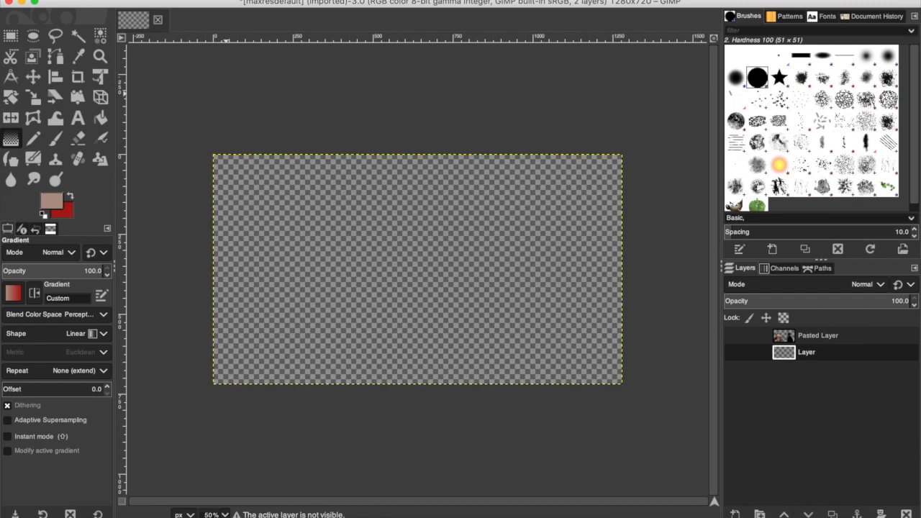
{"action": "left_click", "coordinate": [161, 0]}
{"action": "left_click", "coordinate": [282, 255]}
{"action": "mouse_move", "coordinate": [240, 175]}
{"action": "left_mouse_down"}
{"action": "mouse_move", "coordinate": [414, 252]}
{"action": "mouse_move", "coordinate": [525, 319]}
{"action": "left_mouse_up"}
{"action": "left_click_drag", "start_coordinate": [240, 178], "coordinate": [594, 362]}
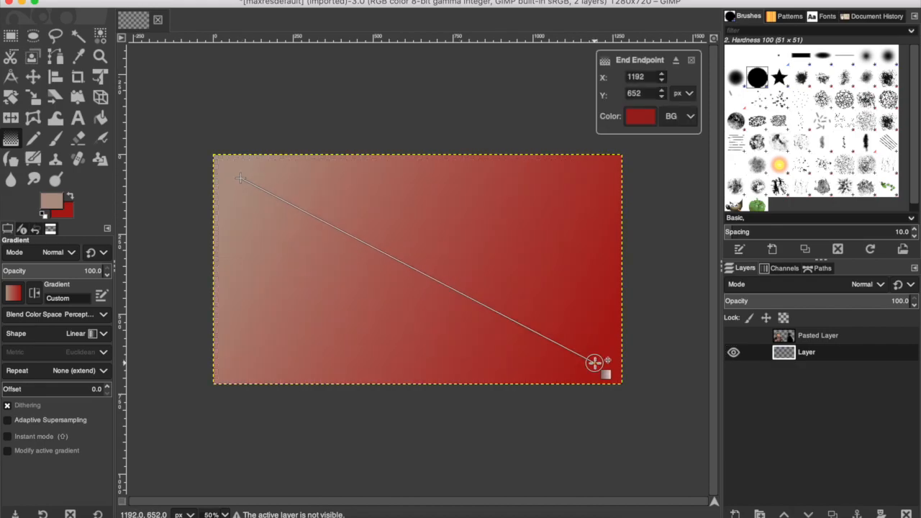
{"action": "left_click", "coordinate": [291, 190]}
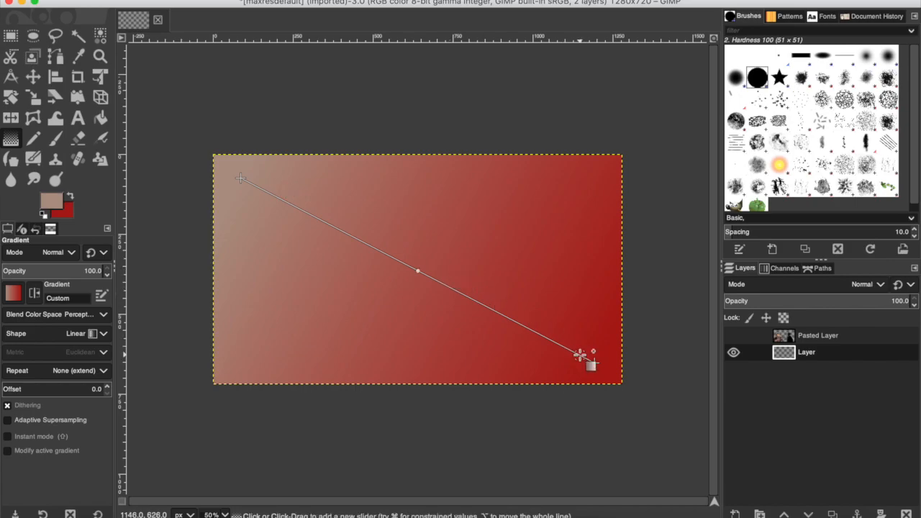
{"action": "key", "text": "Escape"}
{"action": "left_click_drag", "start_coordinate": [286, 212], "coordinate": [590, 371]}
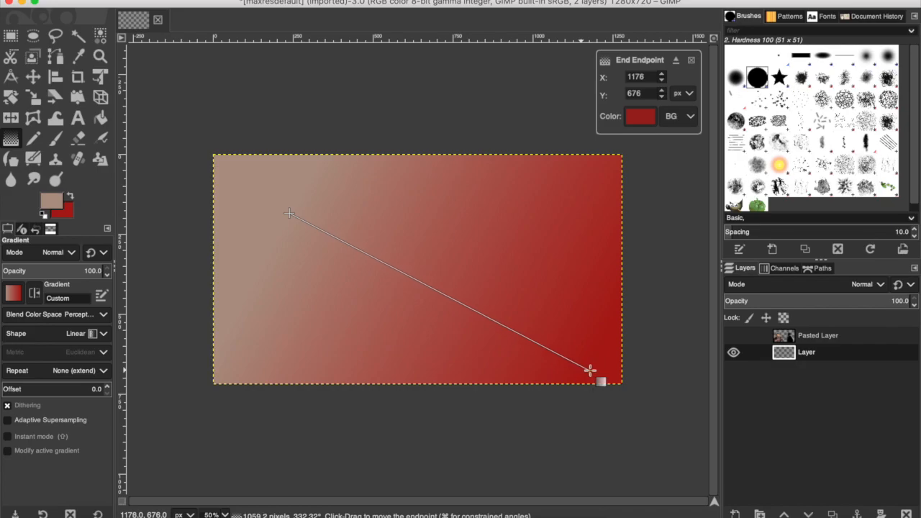
{"action": "left_click", "coordinate": [734, 335]}
Switch to the browser, copy the yellow-feathered cartoon arrow image from the "arrow cartoon" results, and paste it into the thumbnail in GIMP
{"action": "key", "text": "super+Tab"}
{"action": "scroll", "coordinate": [592, 319], "scroll_direction": "up", "scroll_amount": 5}
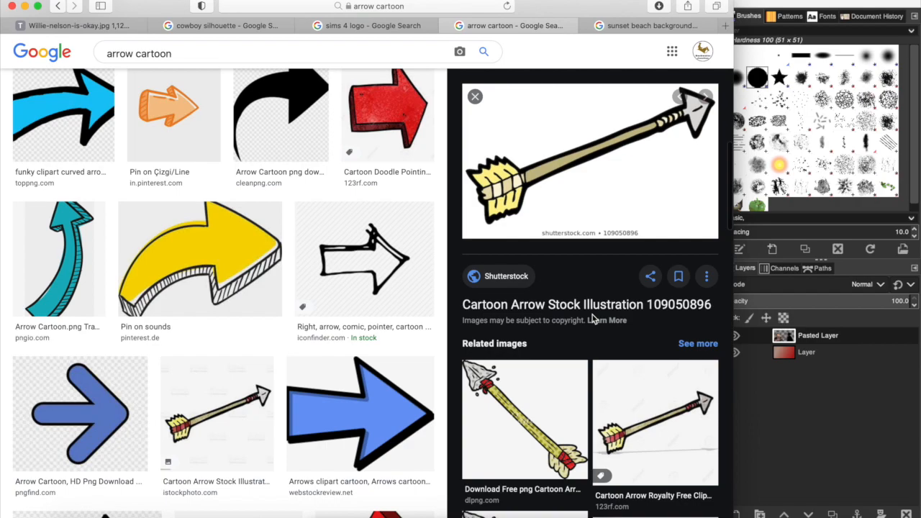
{"action": "right_click", "coordinate": [565, 185]}
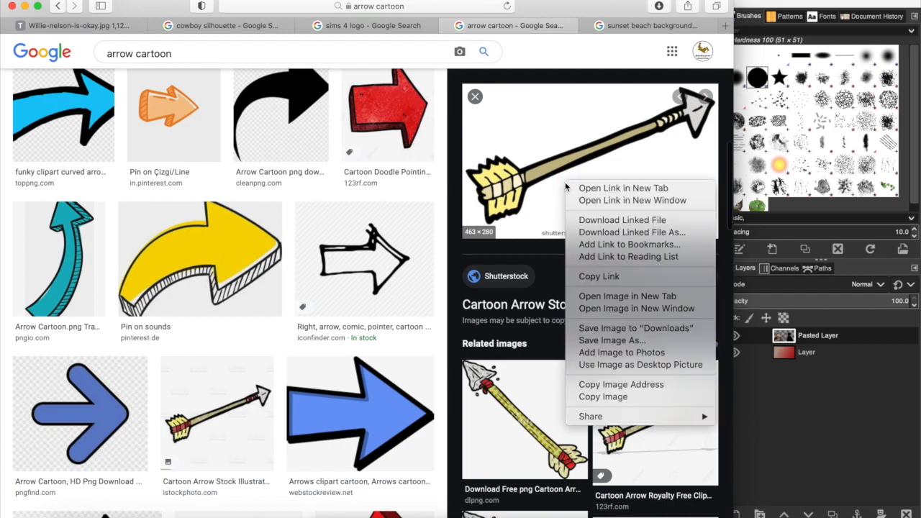
{"action": "left_click", "coordinate": [602, 396]}
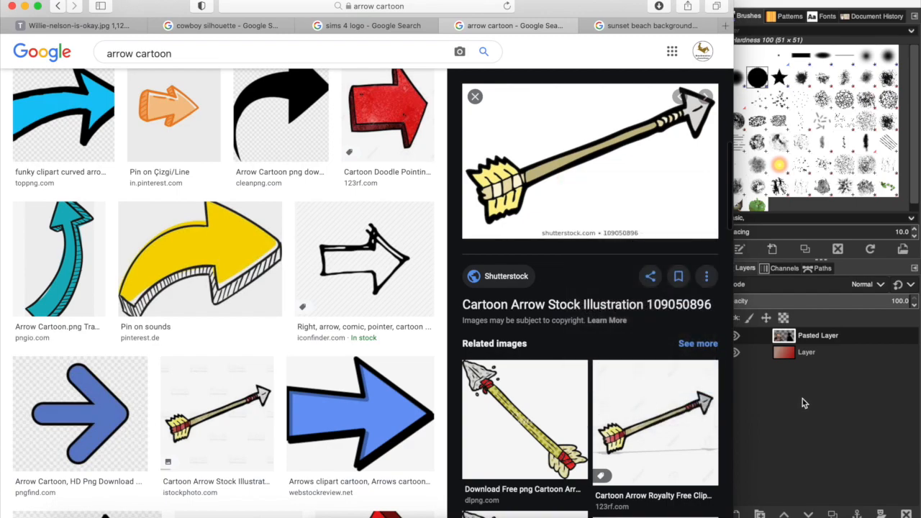
{"action": "left_click", "coordinate": [802, 399]}
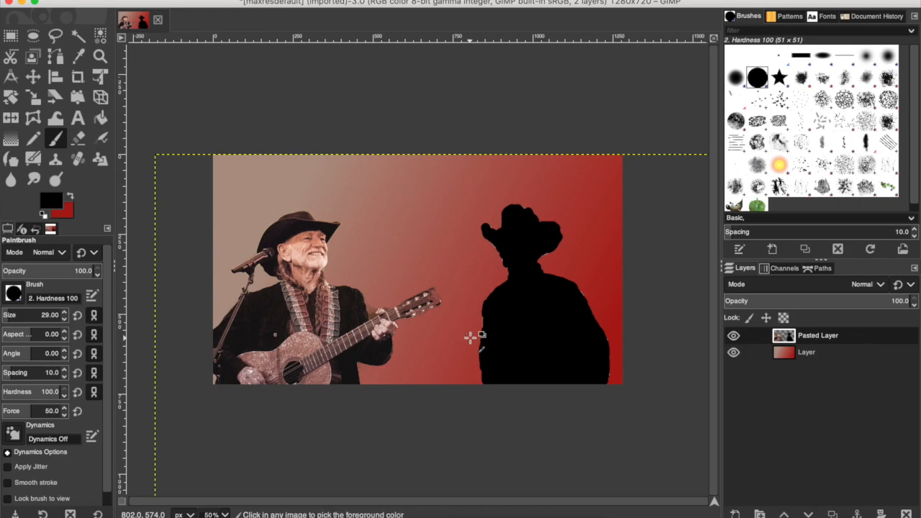
{"action": "key", "text": "super+v"}
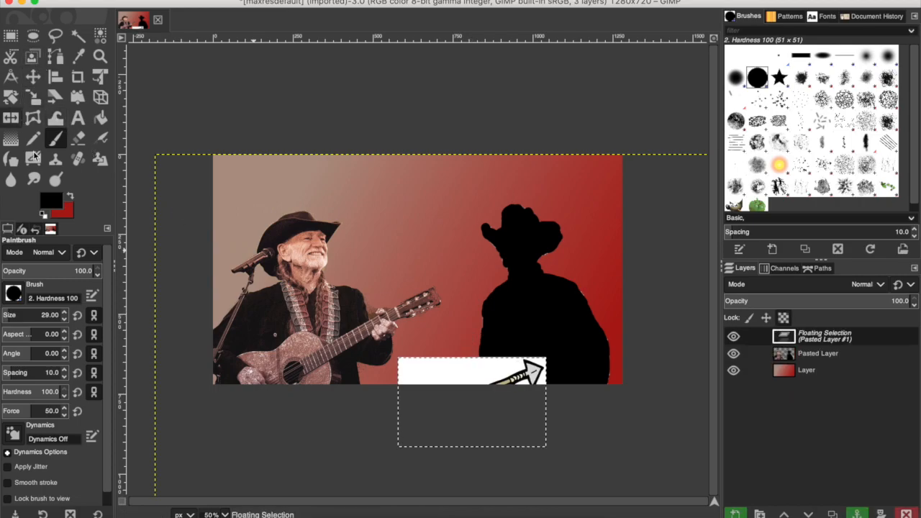
Move the pasted arrow between the singer and the silhouette and rotate it 37.25 degrees so it points at the silhouette
{"action": "left_click", "coordinate": [32, 76]}
{"action": "left_click_drag", "start_coordinate": [462, 371], "coordinate": [418, 263]}
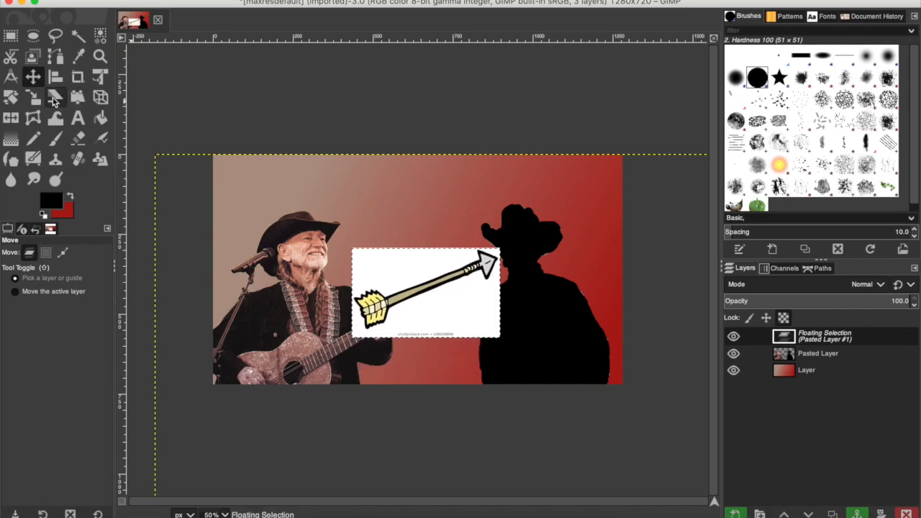
{"action": "left_click", "coordinate": [11, 97]}
{"action": "left_click", "coordinate": [478, 310]}
{"action": "left_click_drag", "start_coordinate": [478, 310], "coordinate": [475, 291]}
{"action": "left_click_drag", "start_coordinate": [473, 311], "coordinate": [469, 318]}
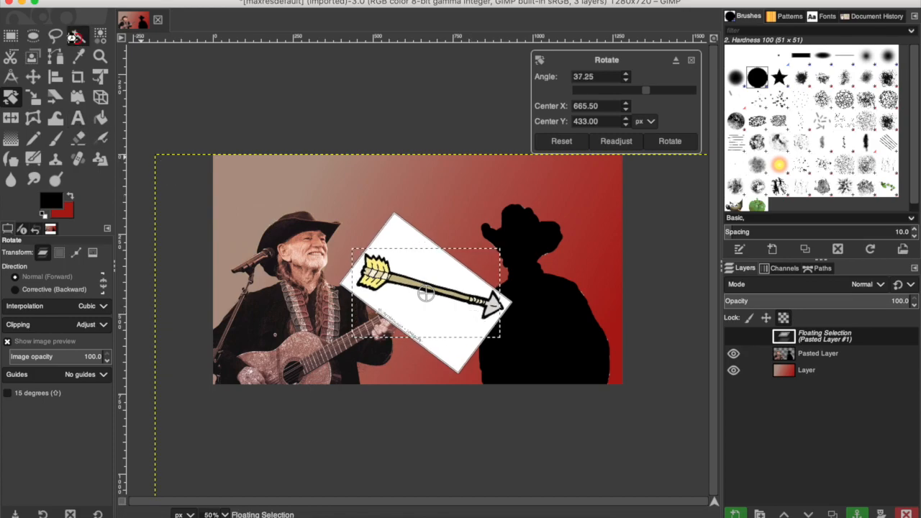
Select the white background around the arrow and erase it with the Eraser at size 120
{"action": "left_click", "coordinate": [78, 35]}
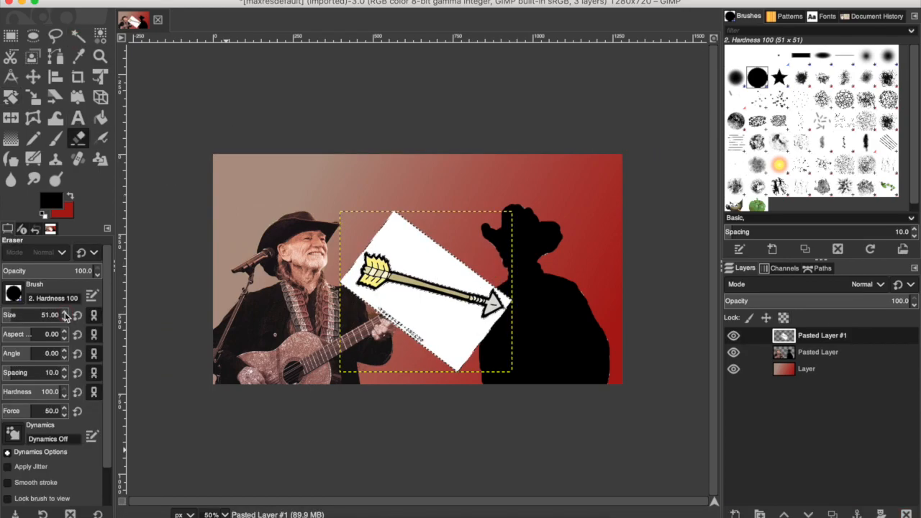
{"action": "left_click", "coordinate": [64, 312]}
{"action": "left_click", "coordinate": [65, 313]}
{"action": "left_click", "coordinate": [65, 313]}
{"action": "left_click", "coordinate": [65, 313]}
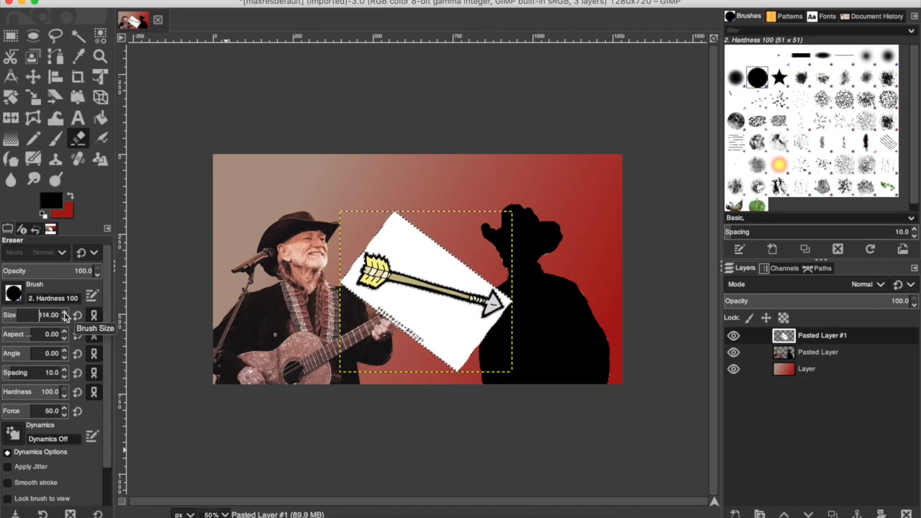
{"action": "mouse_move", "coordinate": [461, 368]}
{"action": "left_mouse_down"}
{"action": "mouse_move", "coordinate": [364, 290]}
{"action": "mouse_move", "coordinate": [403, 314]}
{"action": "mouse_move", "coordinate": [399, 340]}
{"action": "left_mouse_up"}
{"action": "mouse_move", "coordinate": [359, 246]}
{"action": "left_mouse_down"}
{"action": "mouse_move", "coordinate": [370, 231]}
{"action": "mouse_move", "coordinate": [426, 232]}
{"action": "mouse_move", "coordinate": [496, 295]}
{"action": "left_mouse_up"}
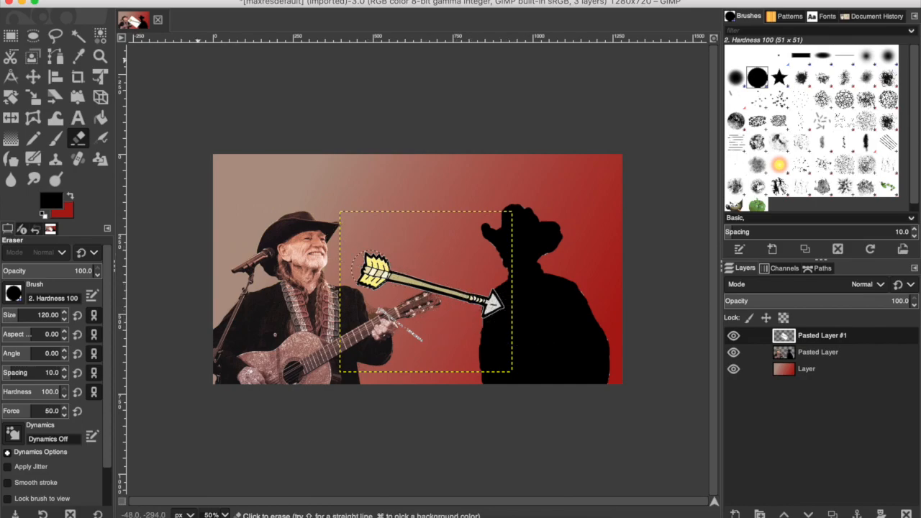
Clear the selection and move the arrow up and left, between the singer's face and the silhouette's neck
{"action": "left_click", "coordinate": [160, 0]}
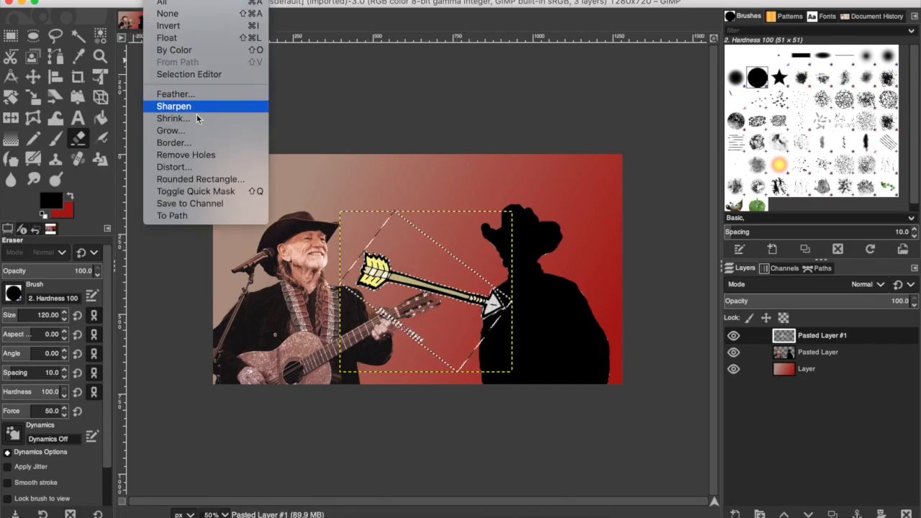
{"action": "left_click", "coordinate": [173, 13]}
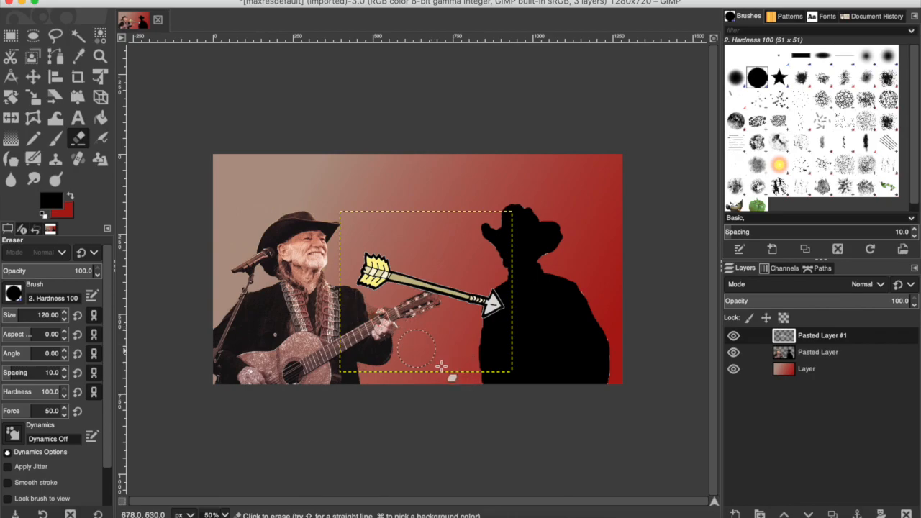
{"action": "key", "text": "m"}
{"action": "left_click_drag", "start_coordinate": [415, 282], "coordinate": [408, 261]}
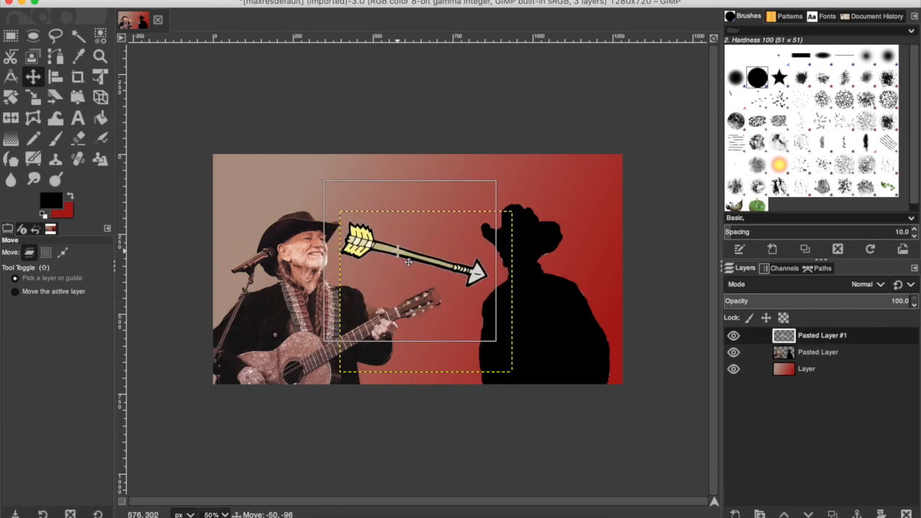
Make the base gradient layer active and capture a screenshot of the full thumbnail canvas area
{"action": "left_click", "coordinate": [820, 371]}
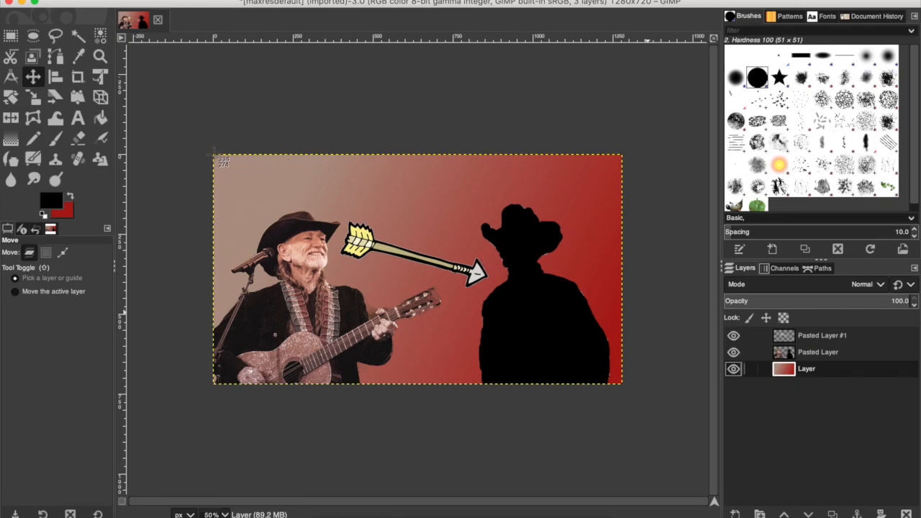
{"action": "left_click_drag", "start_coordinate": [214, 154], "coordinate": [622, 384]}
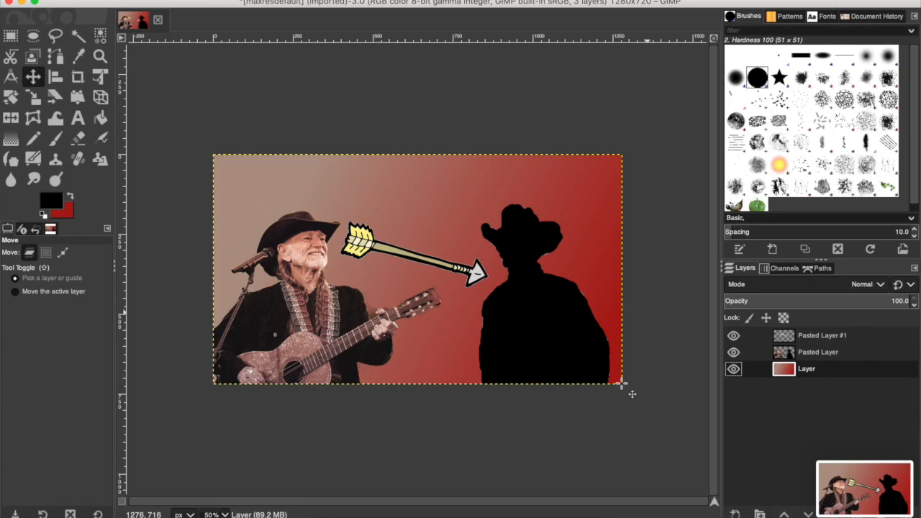
Switch to Microsoft Word and set the blank document's page orientation to landscape
{"action": "left_click", "coordinate": [650, 514]}
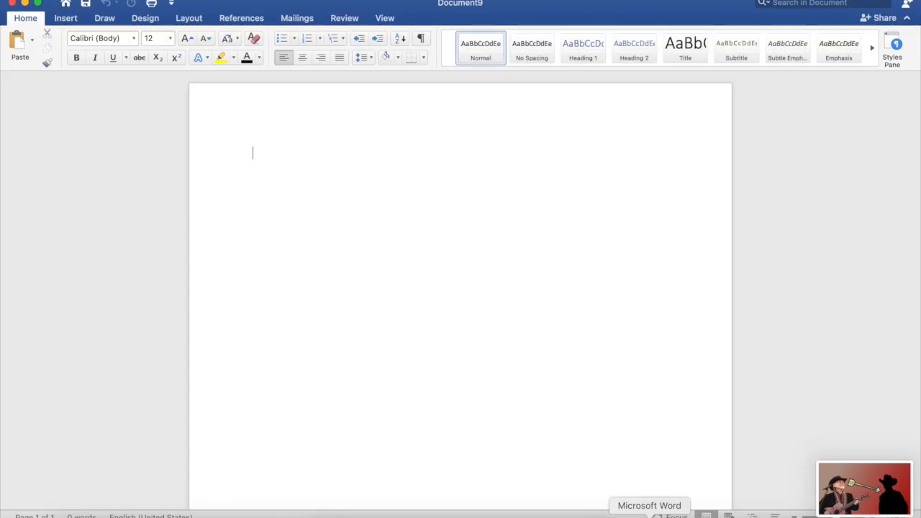
{"action": "left_click", "coordinate": [146, 19]}
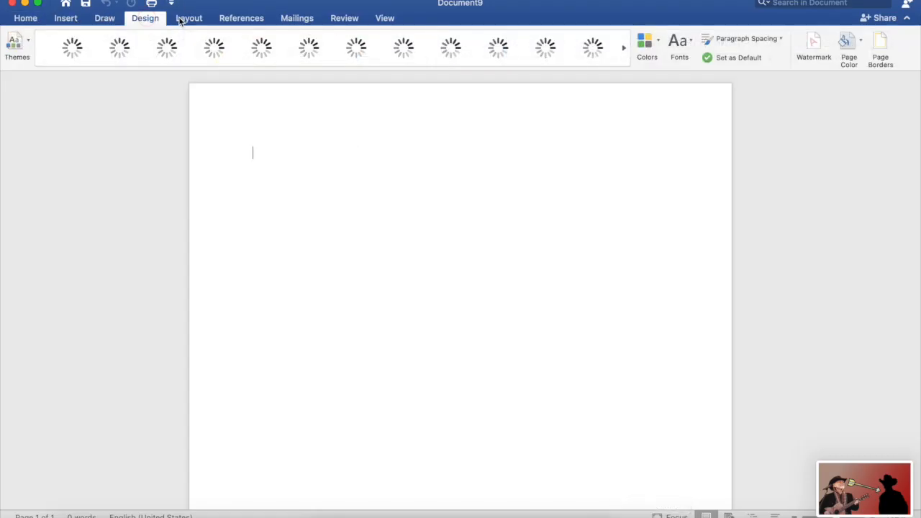
{"action": "left_click", "coordinate": [186, 20]}
{"action": "left_click", "coordinate": [68, 40]}
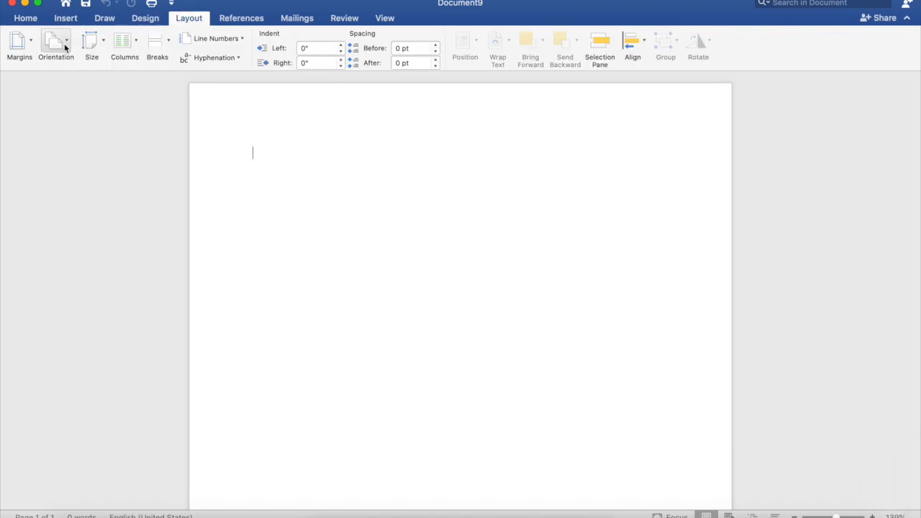
{"action": "left_click", "coordinate": [72, 92]}
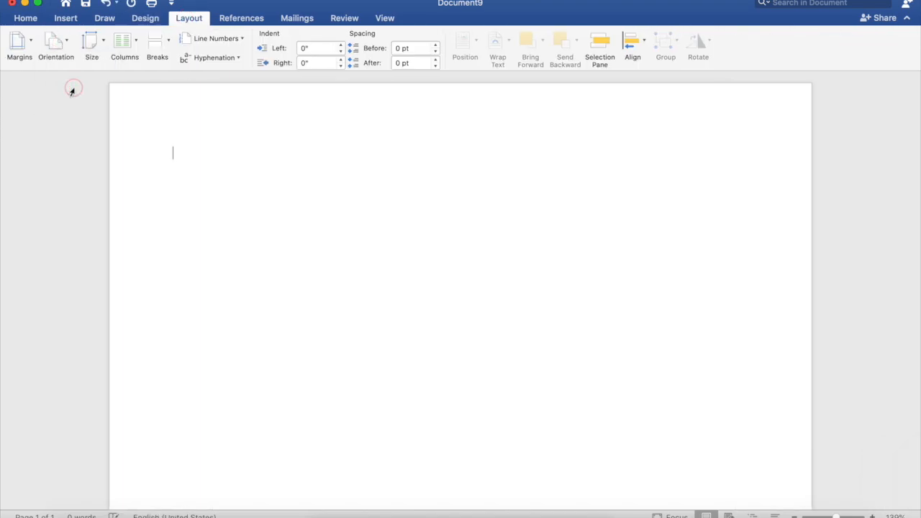
{"action": "left_click", "coordinate": [60, 48]}
{"action": "left_click", "coordinate": [29, 20]}
{"action": "left_click", "coordinate": [28, 19]}
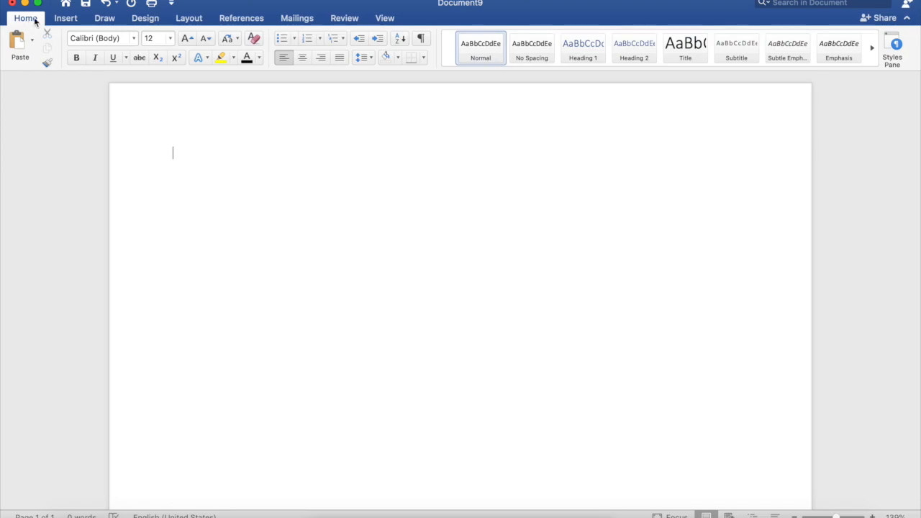
Insert the thumbnail screenshot from a file and crop the dashed line off its top edge
{"action": "left_click", "coordinate": [61, 20]}
{"action": "left_click", "coordinate": [140, 47]}
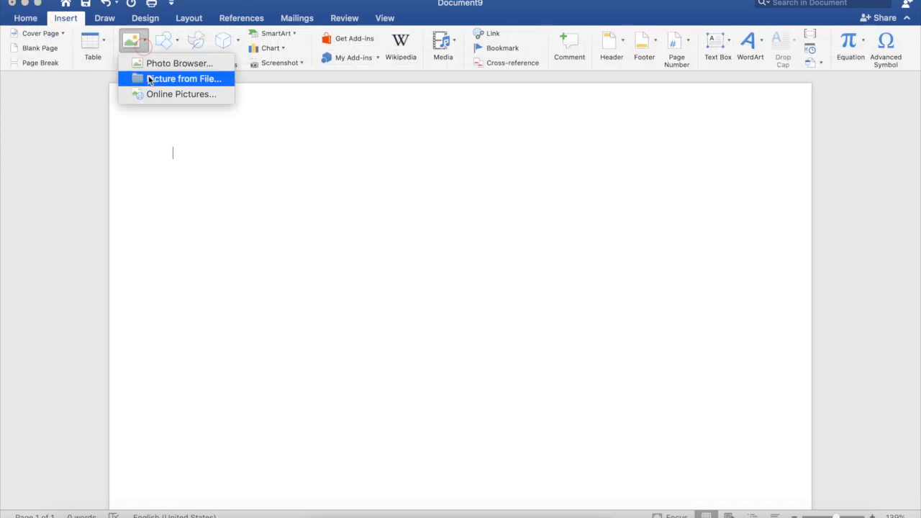
{"action": "left_click", "coordinate": [149, 76]}
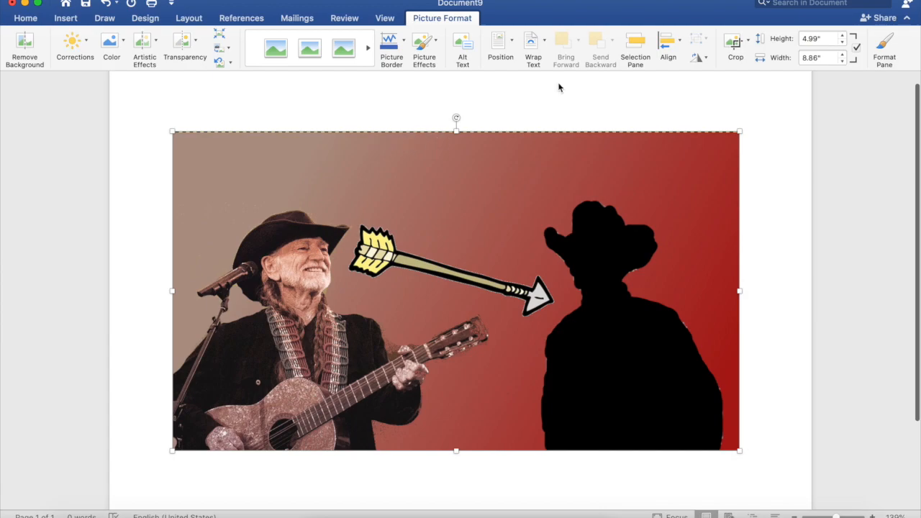
{"action": "left_click", "coordinate": [734, 42]}
{"action": "left_click_drag", "start_coordinate": [458, 134], "coordinate": [458, 133]}
{"action": "left_click", "coordinate": [783, 184]}
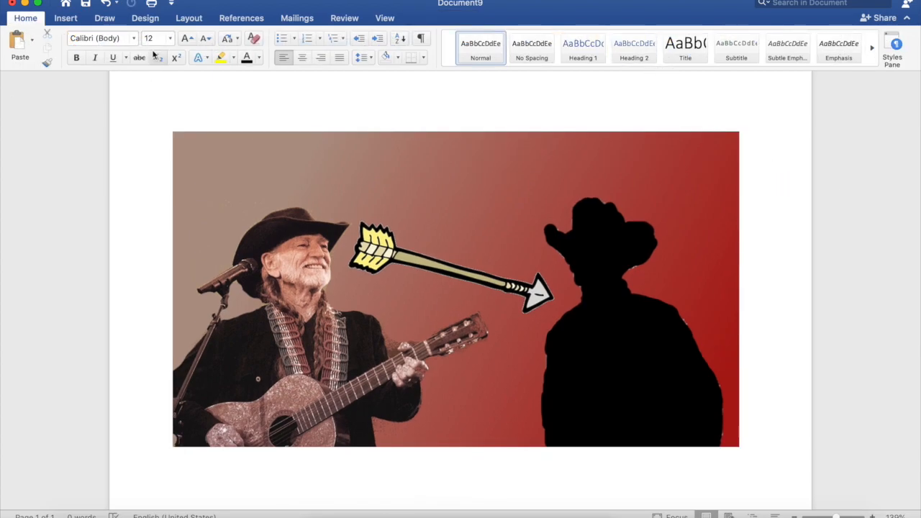
Draw a text box about 5.21" wide and 0.69" high across the picture's top and enter "Create-A-Sim Challenge"
{"action": "left_click", "coordinate": [68, 19]}
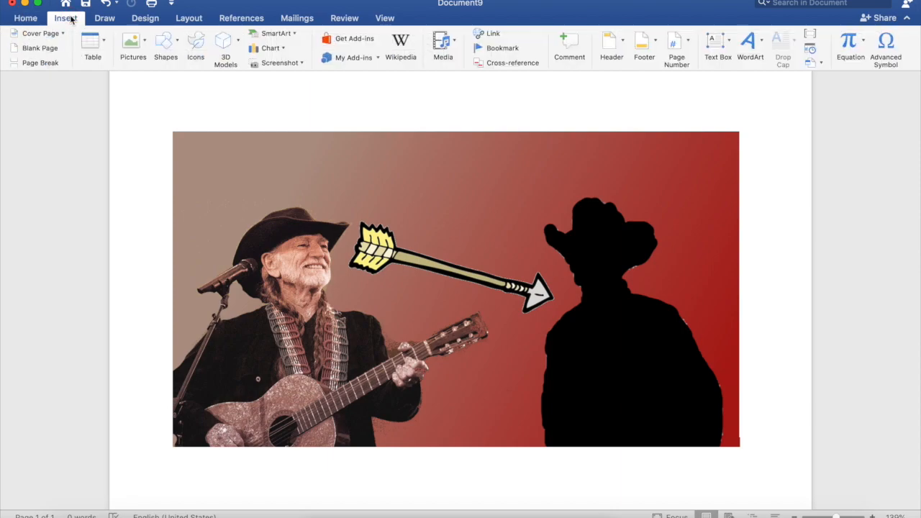
{"action": "left_click", "coordinate": [717, 41]}
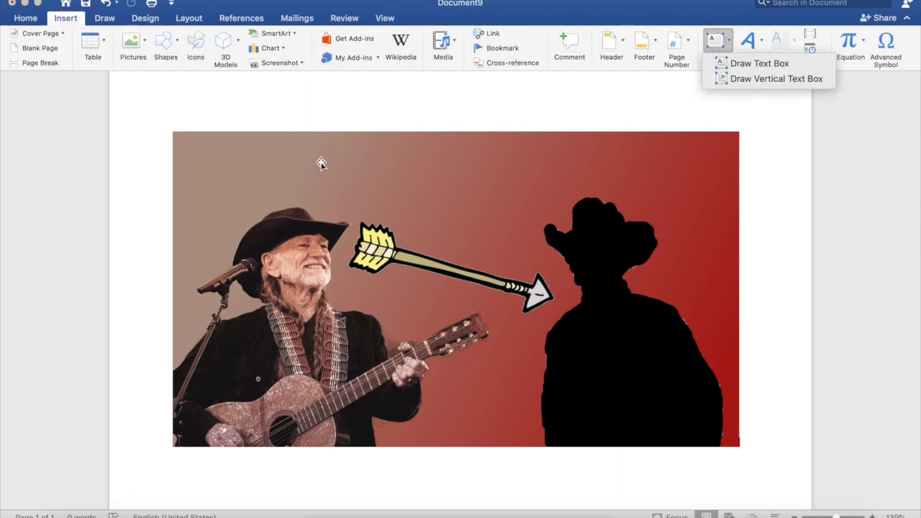
{"action": "left_click", "coordinate": [741, 64]}
{"action": "left_click_drag", "start_coordinate": [294, 149], "coordinate": [623, 194]}
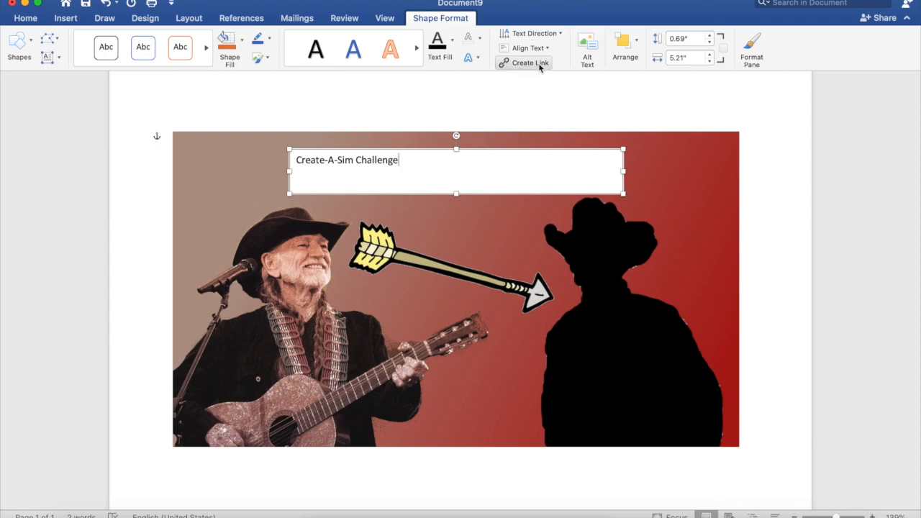
{"action": "right_click", "coordinate": [477, 195]}
{"action": "left_click", "coordinate": [470, 189]}
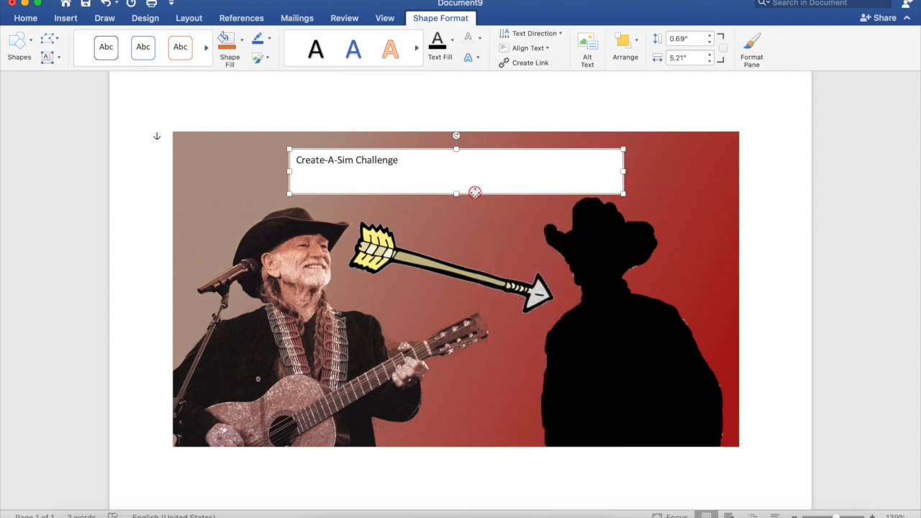
{"action": "right_click", "coordinate": [474, 190]}
{"action": "left_click", "coordinate": [469, 191]}
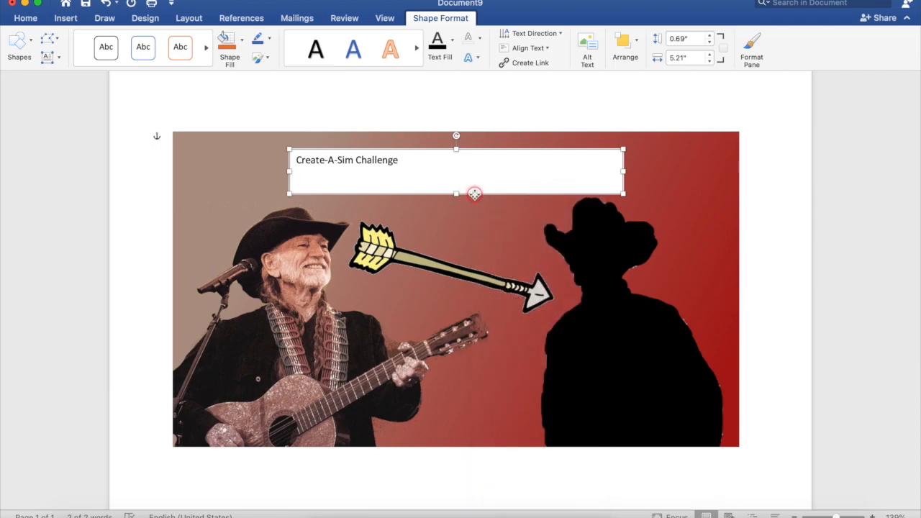
Remove the fill and the outline from the "Create-A-Sim Challenge" text box
{"action": "double_click", "coordinate": [475, 193]}
{"action": "left_click", "coordinate": [477, 183]}
{"action": "left_click", "coordinate": [748, 158]}
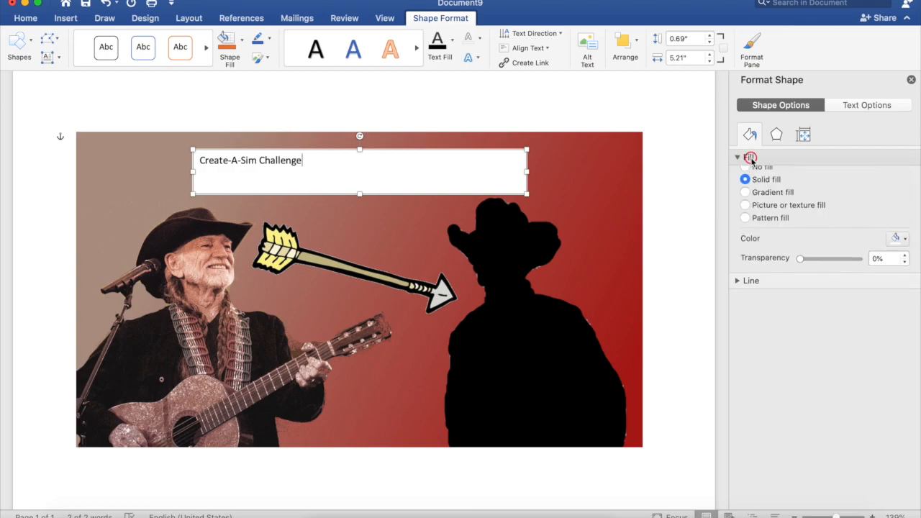
{"action": "left_click", "coordinate": [745, 176]}
{"action": "left_click", "coordinate": [738, 249]}
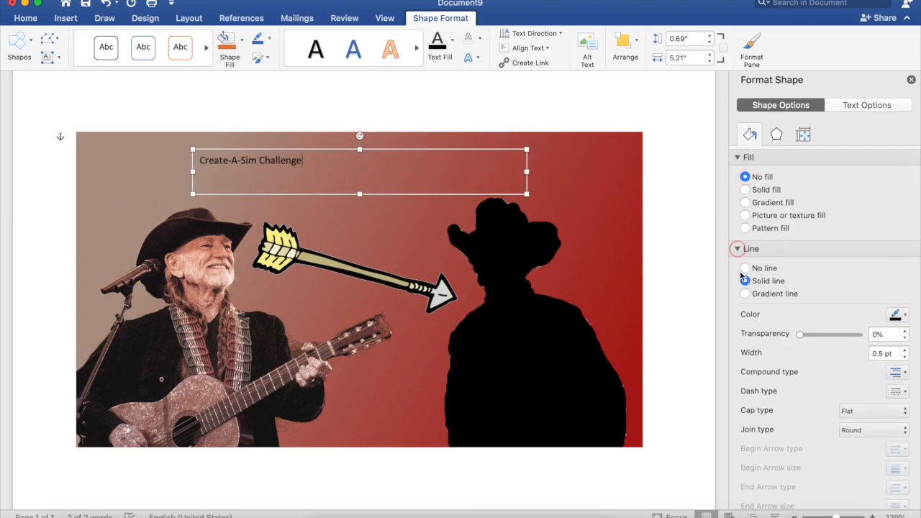
{"action": "left_click", "coordinate": [744, 267]}
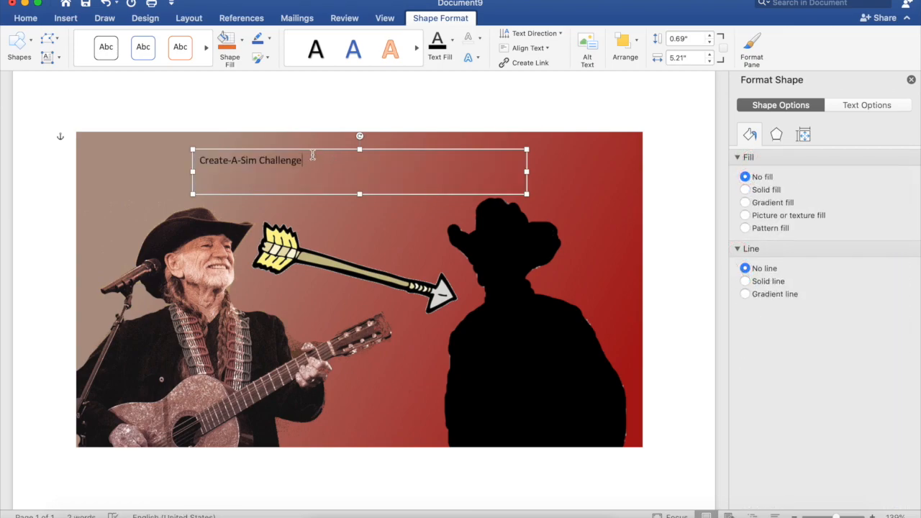
Change the font of the whole title text to Gloucester MT
{"action": "key", "text": "super+a"}
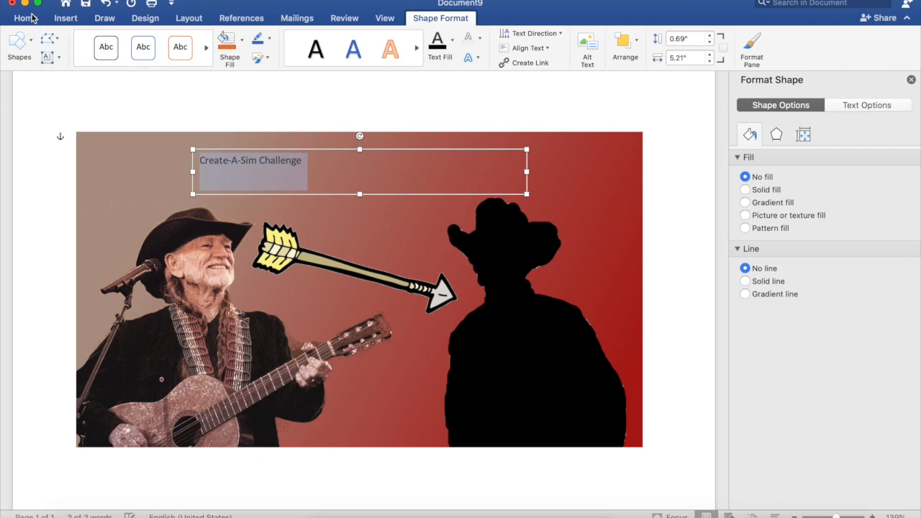
{"action": "left_click", "coordinate": [25, 18]}
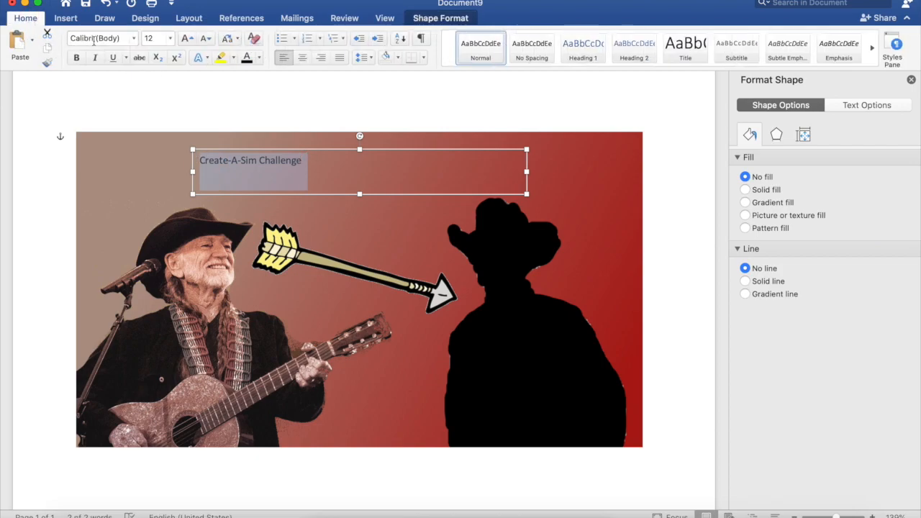
{"action": "left_click", "coordinate": [135, 39]}
{"action": "scroll", "coordinate": [147, 318], "scroll_direction": "down", "scroll_amount": 4}
{"action": "scroll", "coordinate": [147, 318], "scroll_direction": "up", "scroll_amount": 2}
{"action": "scroll", "coordinate": [147, 318], "scroll_direction": "down", "scroll_amount": 15}
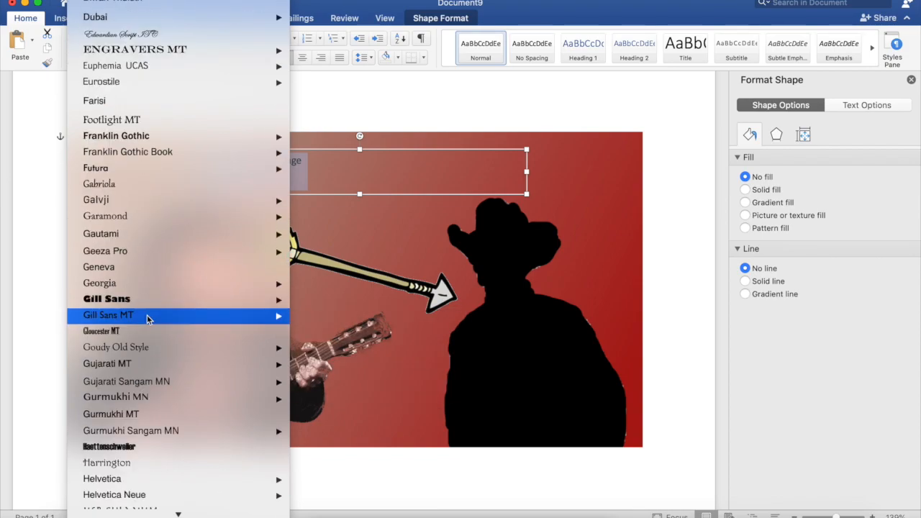
{"action": "scroll", "coordinate": [147, 318], "scroll_direction": "down", "scroll_amount": 1}
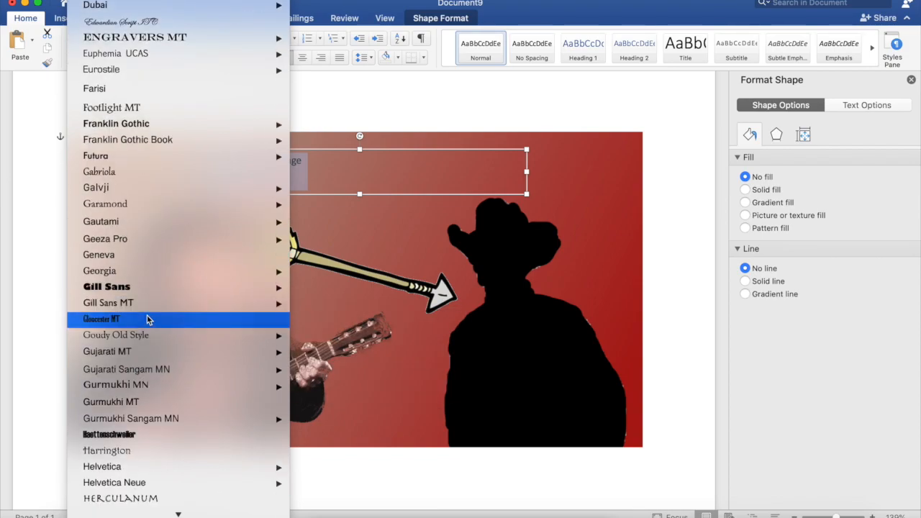
{"action": "left_click", "coordinate": [151, 323]}
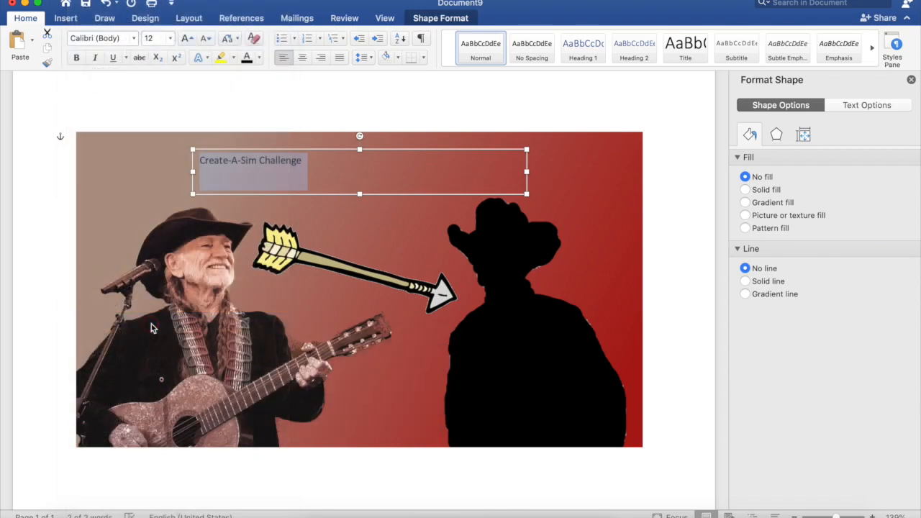
Set the title's font size to 48, center it, and enlarge the text box to span the picture's full width
{"action": "left_click", "coordinate": [185, 38]}
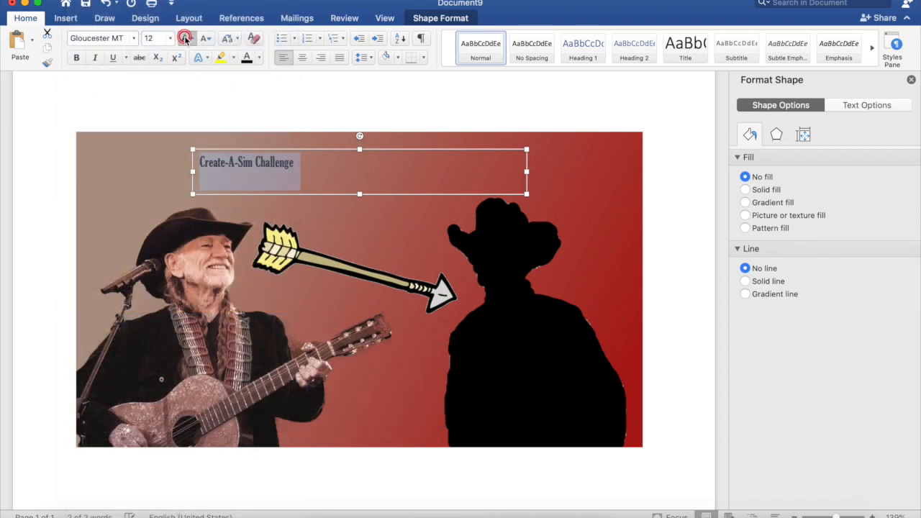
{"action": "left_click", "coordinate": [185, 38]}
{"action": "left_click", "coordinate": [185, 38]}
{"action": "left_click", "coordinate": [185, 38]}
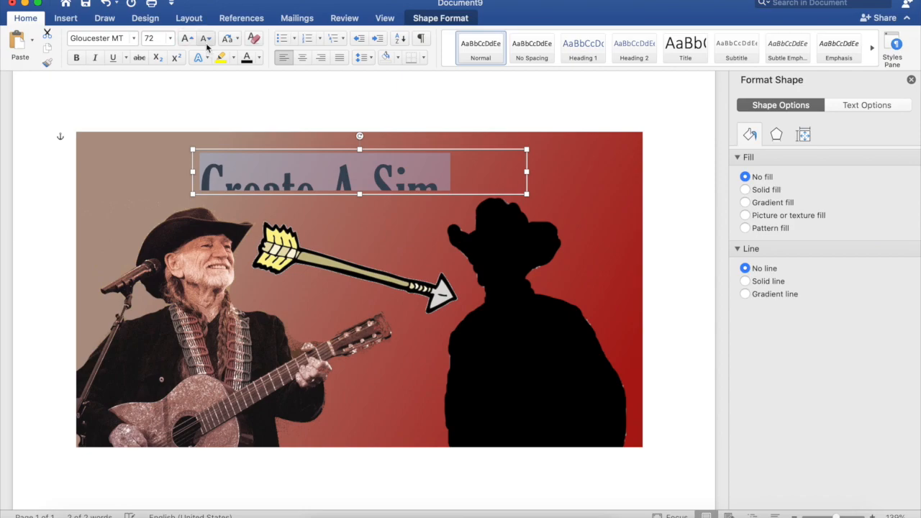
{"action": "left_click", "coordinate": [205, 38]}
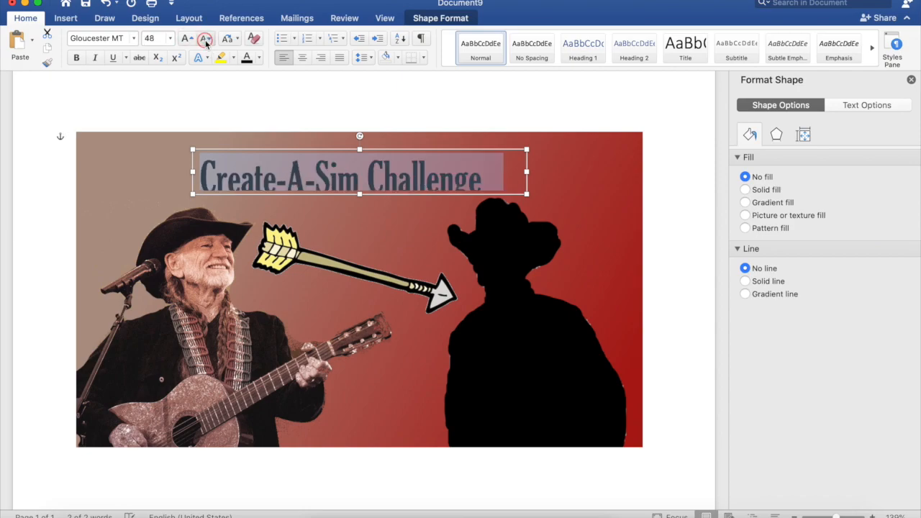
{"action": "left_click", "coordinate": [360, 199]}
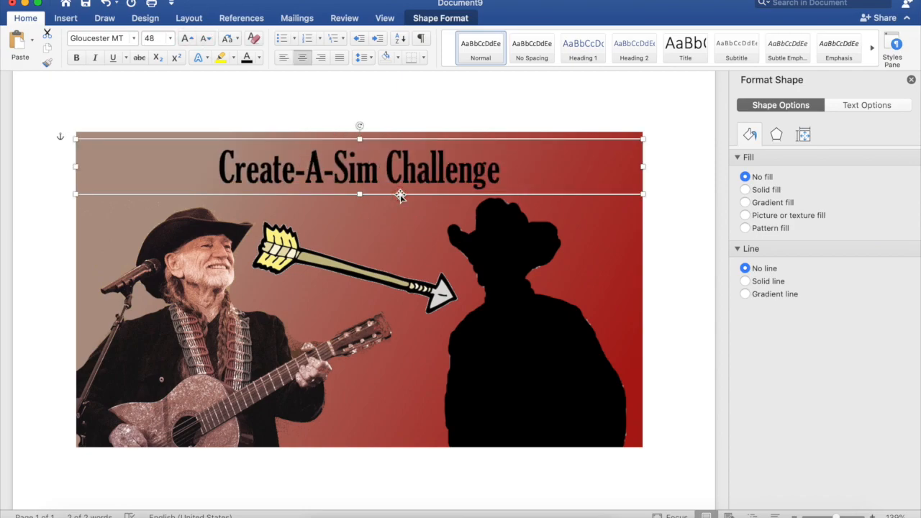
Duplicate the title text box onto the lower part of the picture and pick a custom pale yellow font color for the copy's text
{"action": "left_click_drag", "start_coordinate": [400, 196], "coordinate": [396, 416]}
{"action": "left_click", "coordinate": [467, 391]}
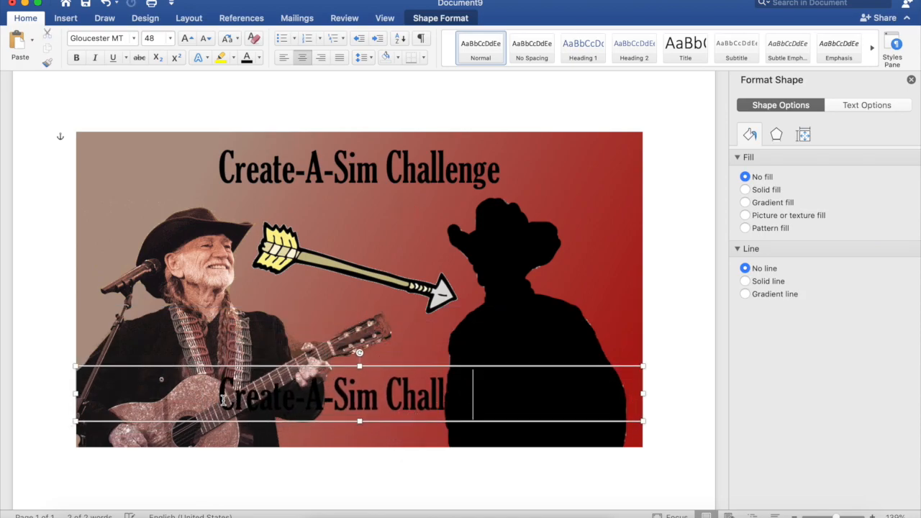
{"action": "left_click_drag", "start_coordinate": [234, 395], "coordinate": [497, 397]}
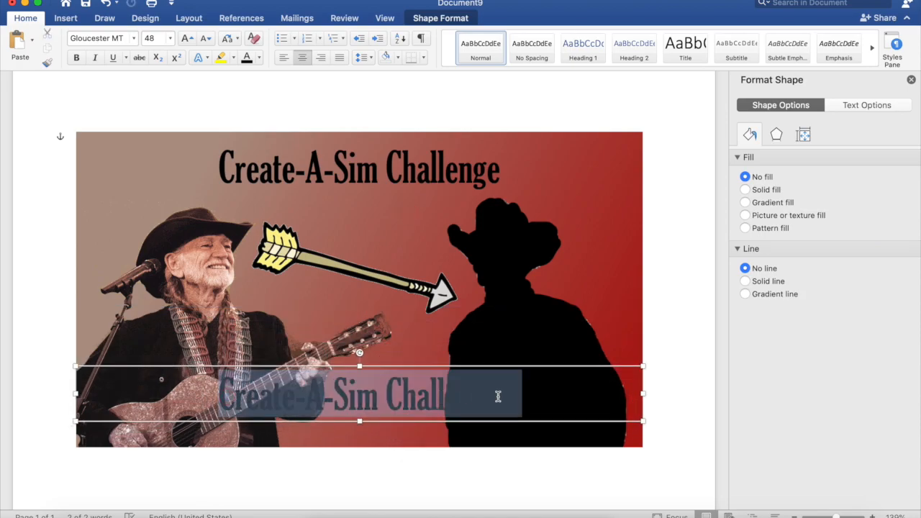
{"action": "left_click", "coordinate": [259, 58]}
{"action": "left_click", "coordinate": [295, 260]}
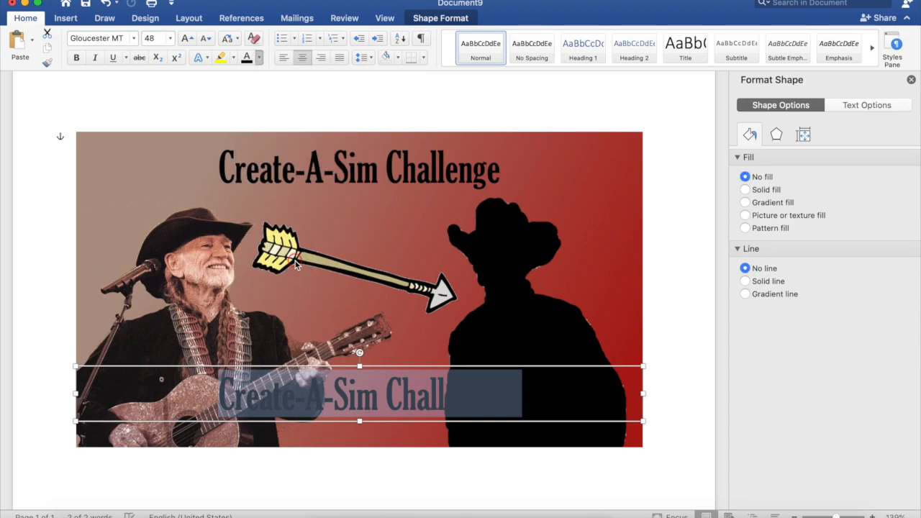
{"action": "left_click_drag", "start_coordinate": [515, 257], "coordinate": [415, 256]}
{"action": "left_click_drag", "start_coordinate": [464, 172], "coordinate": [473, 162]}
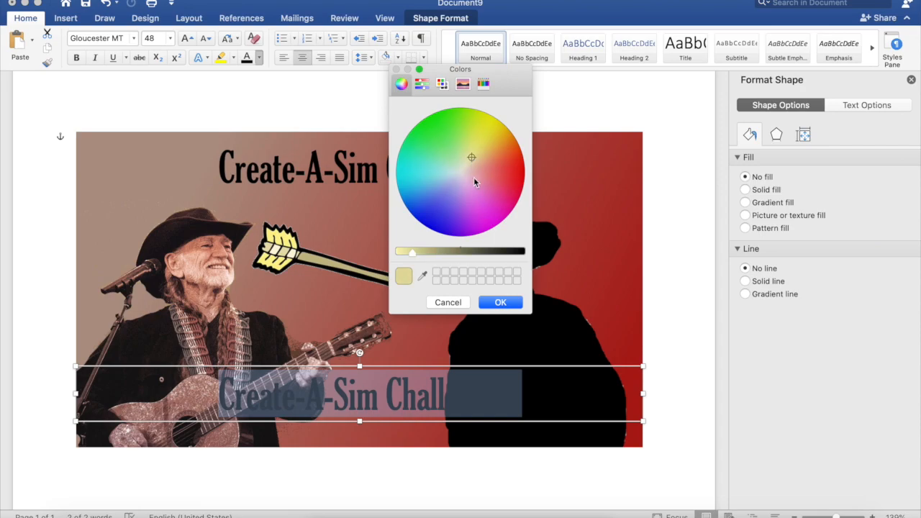
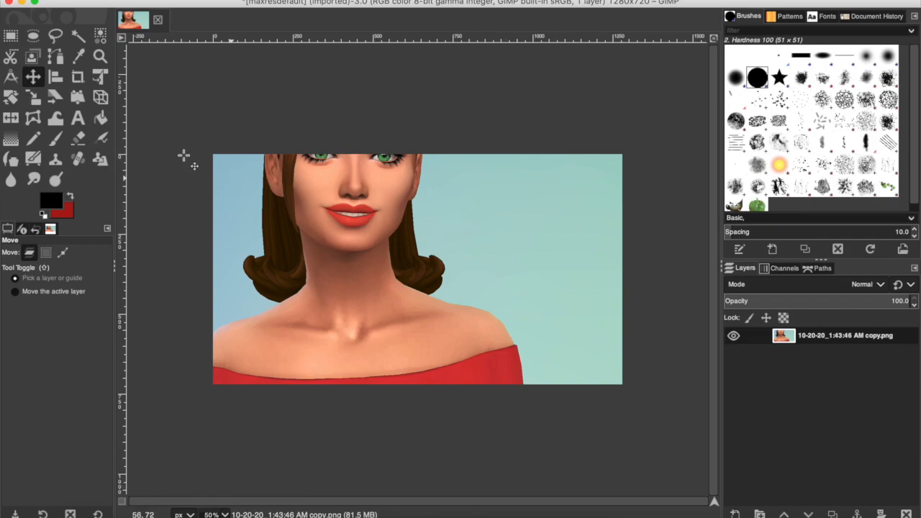
In GIMP, scale the Sim screenshot layer to 738 × 461 px and move it to about the middle of the canvas
{"action": "left_click", "coordinate": [32, 97]}
{"action": "left_click_drag", "start_coordinate": [374, 251], "coordinate": [575, 381]}
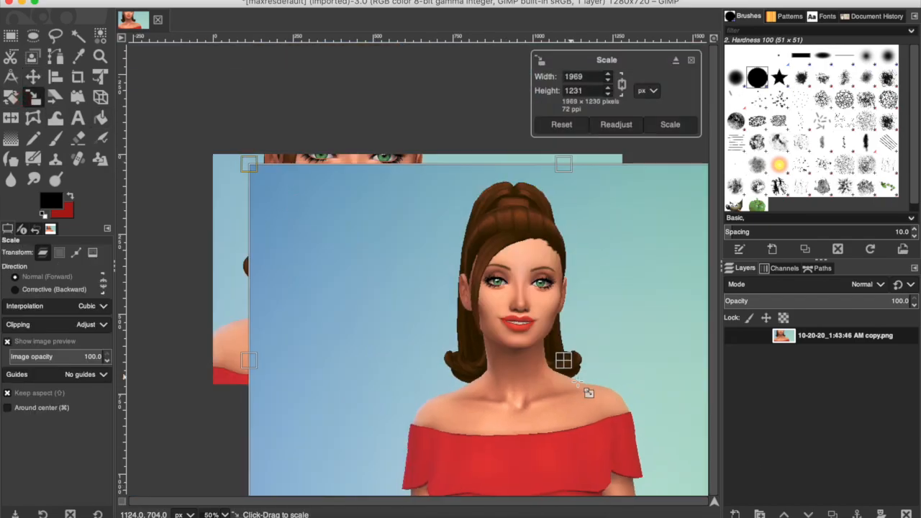
{"action": "left_click_drag", "start_coordinate": [253, 165], "coordinate": [623, 442]}
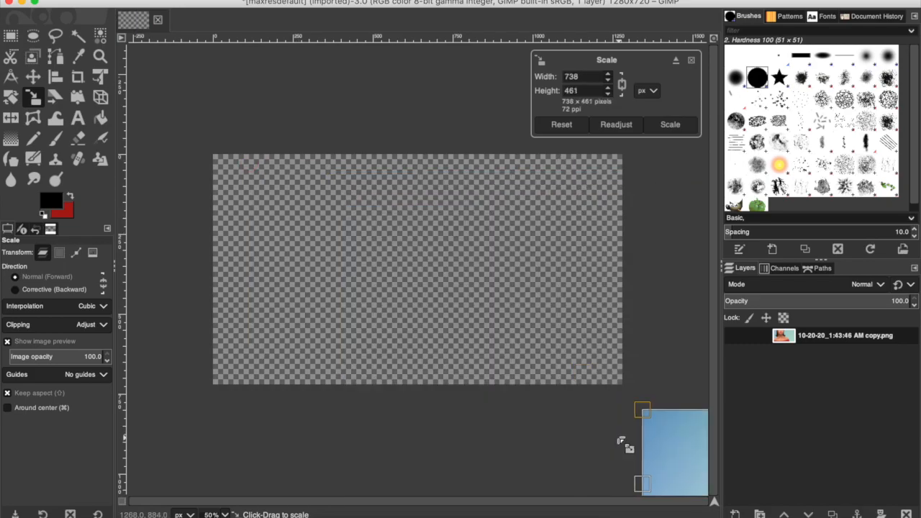
{"action": "left_click", "coordinate": [32, 77]}
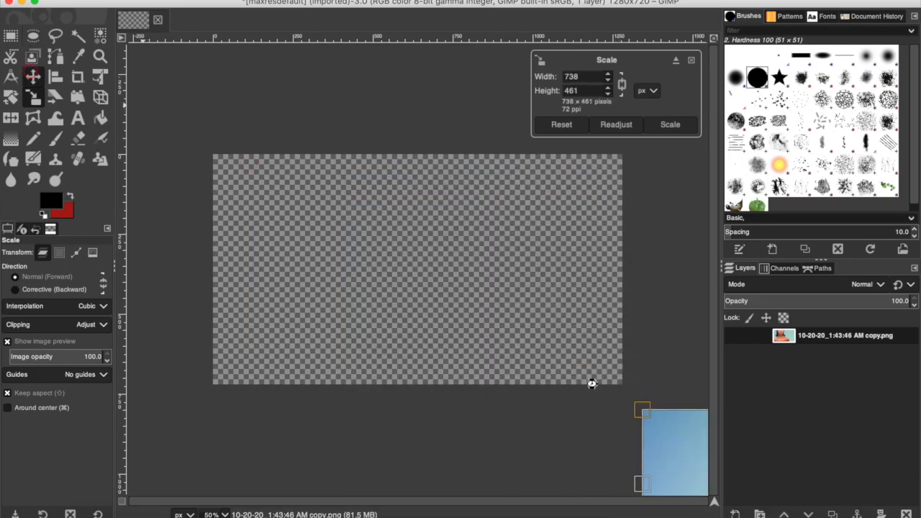
{"action": "left_click_drag", "start_coordinate": [680, 446], "coordinate": [333, 239]}
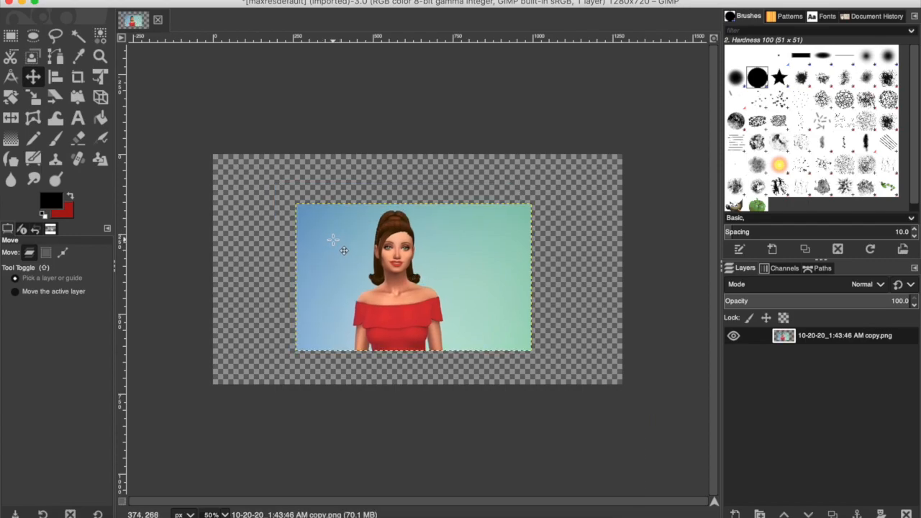
Copy the palm-tree ocean sunset image from the browser's sunset beach results and paste it into GIMP as a new layer
{"action": "left_click", "coordinate": [118, 515]}
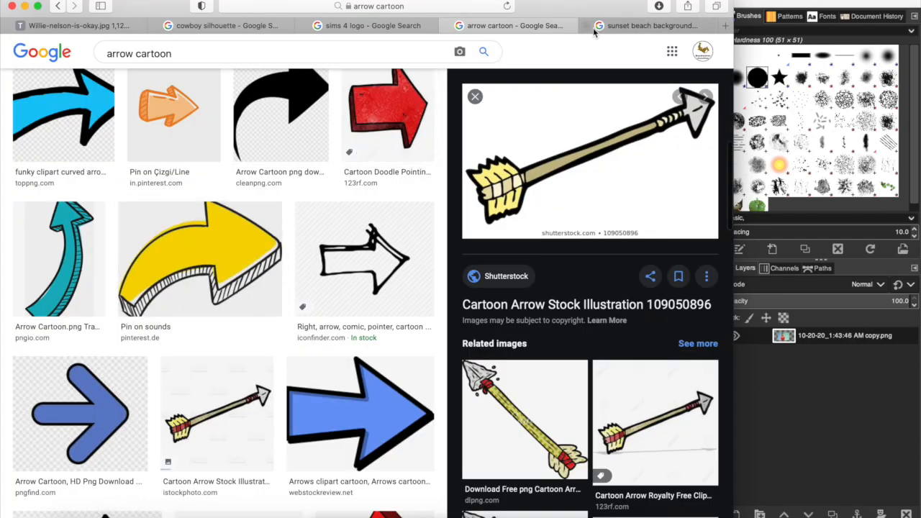
{"action": "left_click", "coordinate": [624, 26]}
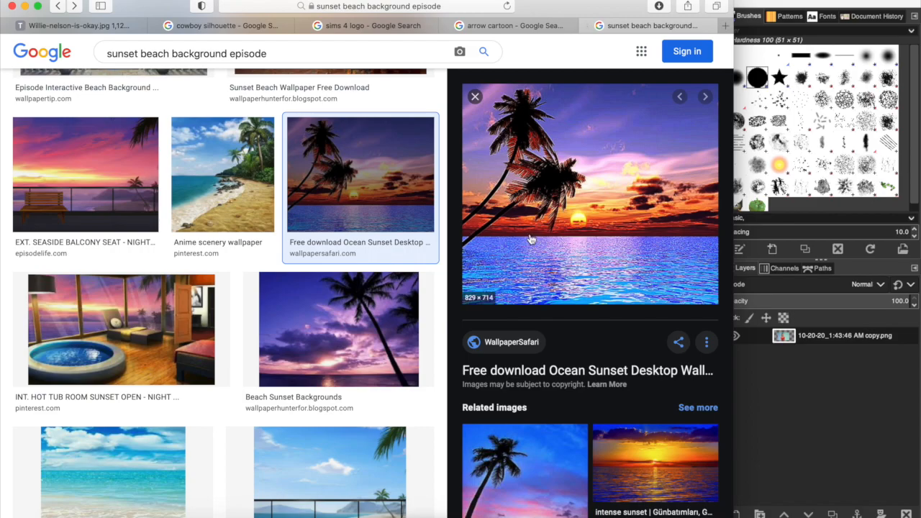
{"action": "right_click", "coordinate": [579, 252]}
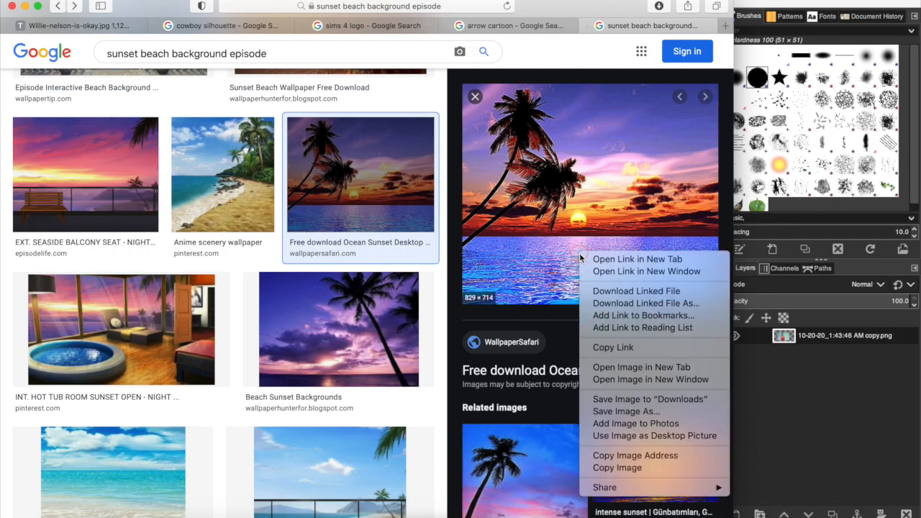
{"action": "left_click", "coordinate": [643, 472]}
{"action": "left_click", "coordinate": [802, 441]}
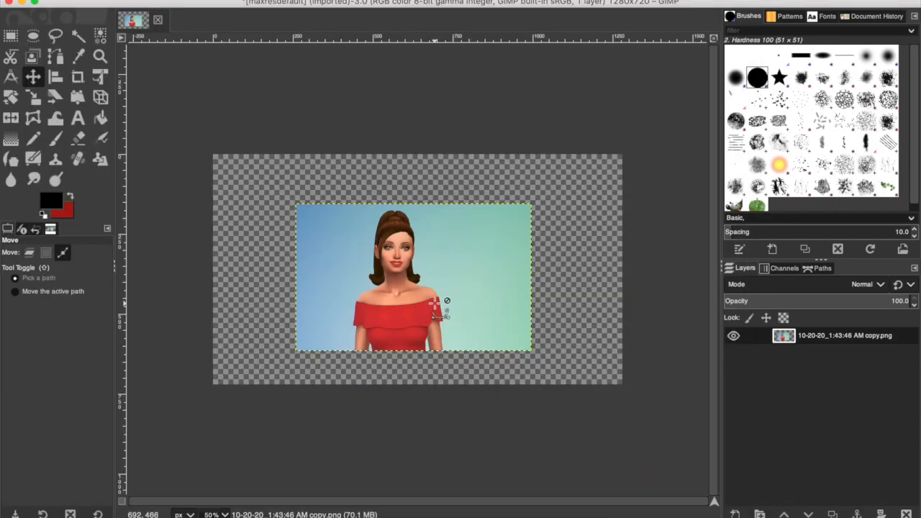
{"action": "key", "text": "super+v"}
{"action": "left_click", "coordinate": [737, 513]}
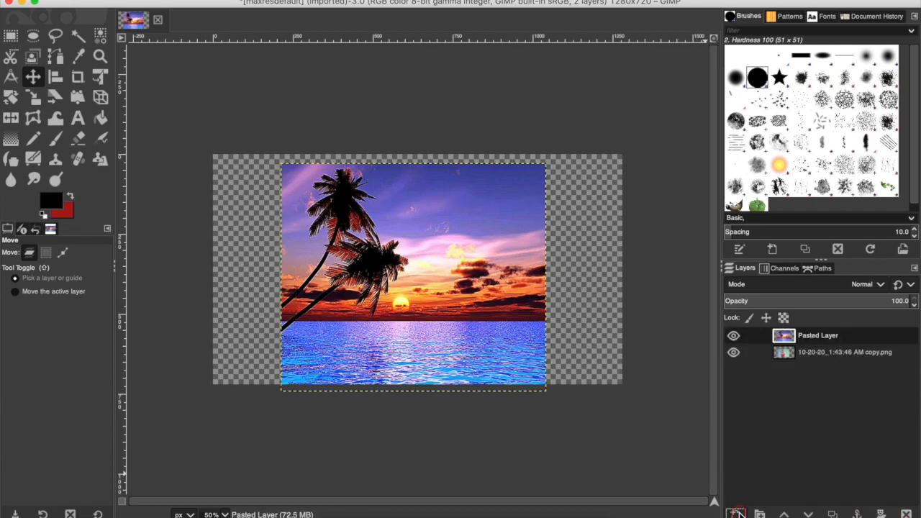
Hide the pasted sunset layer and fuzzy-select the blue-green background on the Sim screenshot layer
{"action": "left_click", "coordinate": [733, 336]}
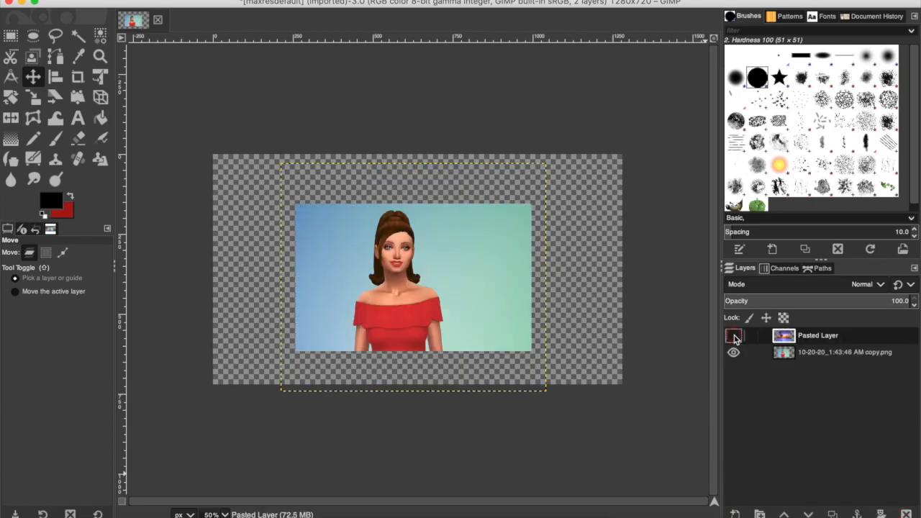
{"action": "left_click", "coordinate": [78, 35]}
{"action": "left_click", "coordinate": [320, 289]}
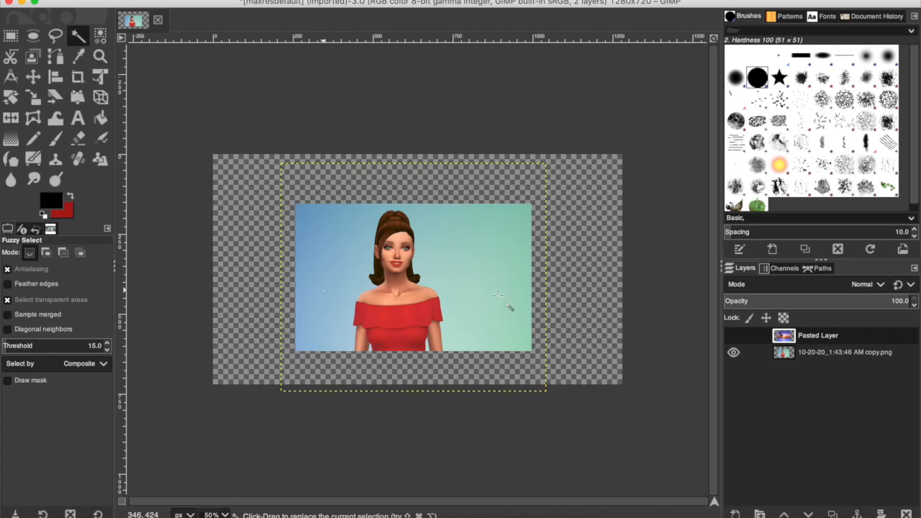
{"action": "left_click", "coordinate": [814, 353]}
{"action": "left_click_drag", "start_coordinate": [336, 284], "coordinate": [344, 308]}
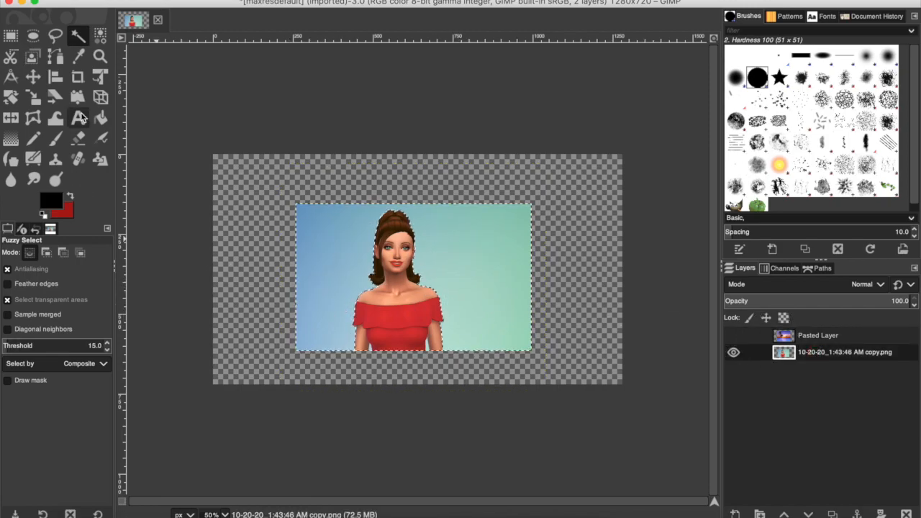
Erase the selected background around the Sim and clear the remaining patch beside her arm
{"action": "left_click", "coordinate": [77, 137]}
{"action": "left_click_drag", "start_coordinate": [332, 342], "coordinate": [332, 212]}
{"action": "key", "text": "Delete"}
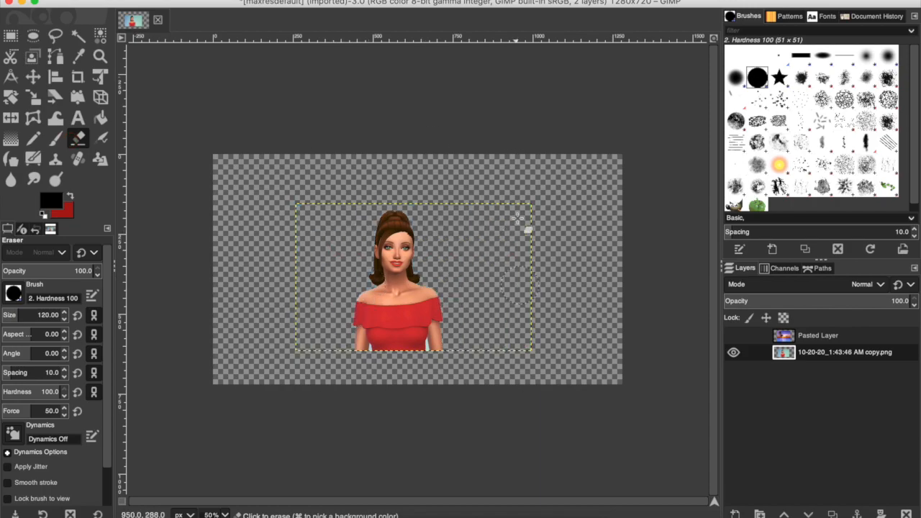
{"action": "key", "text": "u"}
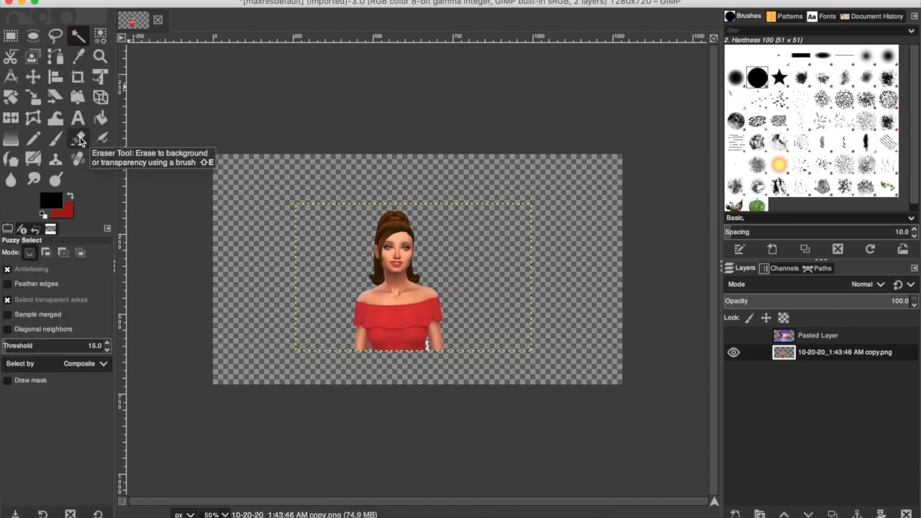
Switch to the browser and search Google Images for "sims 4 island living logo"
{"action": "left_click", "coordinate": [118, 514]}
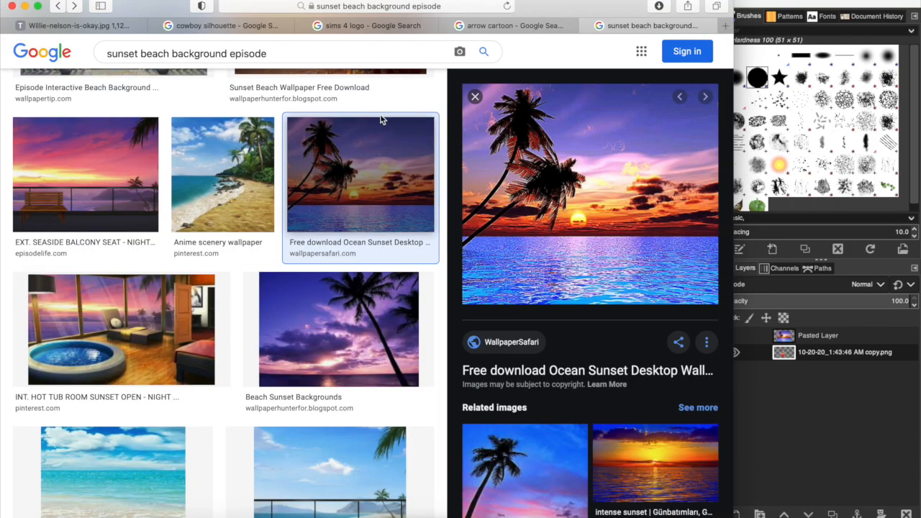
{"action": "left_click", "coordinate": [384, 26]}
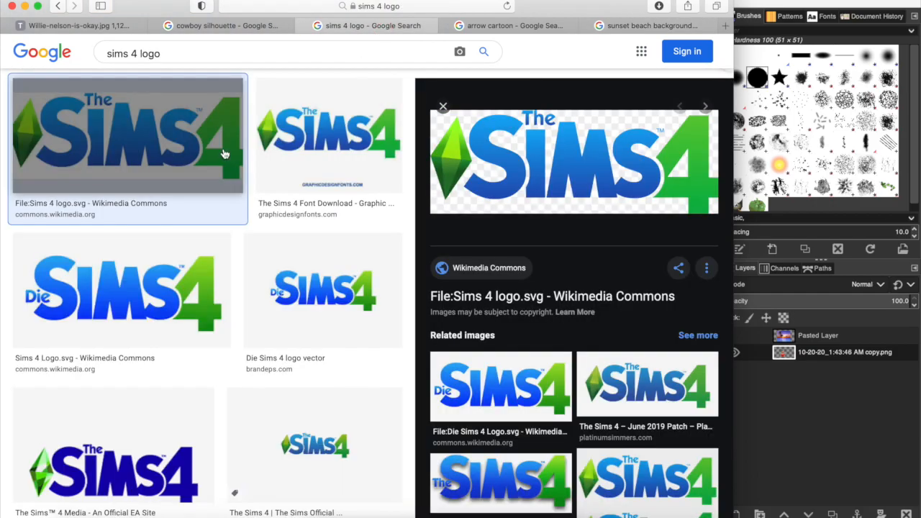
{"action": "scroll", "coordinate": [224, 154], "scroll_direction": "up", "scroll_amount": 3}
{"action": "left_click", "coordinate": [181, 62]}
{"action": "key", "text": "BackSpace"}
{"action": "key", "text": "BackSpace"}
{"action": "key", "text": "BackSpace"}
{"action": "key", "text": "BackSpace"}
{"action": "type", "text": "island "}
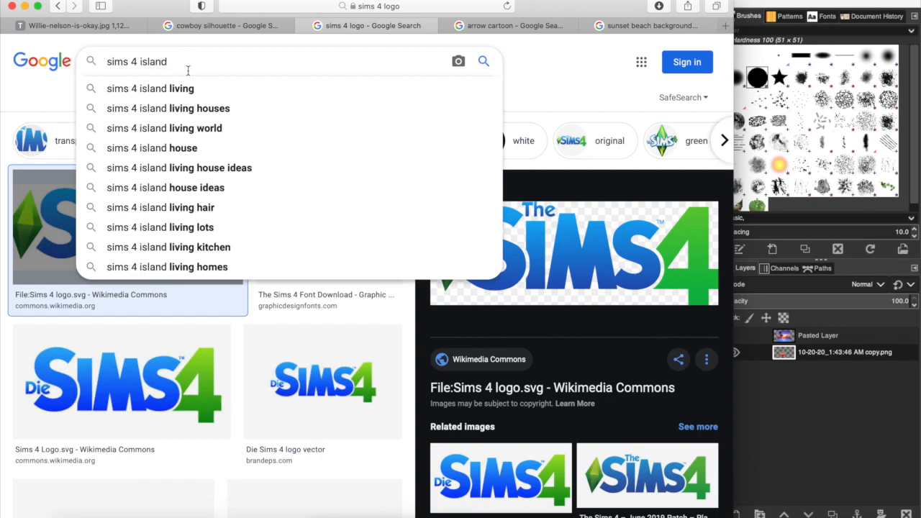
{"action": "type", "text": "living logo"}
{"action": "key", "text": "Return"}
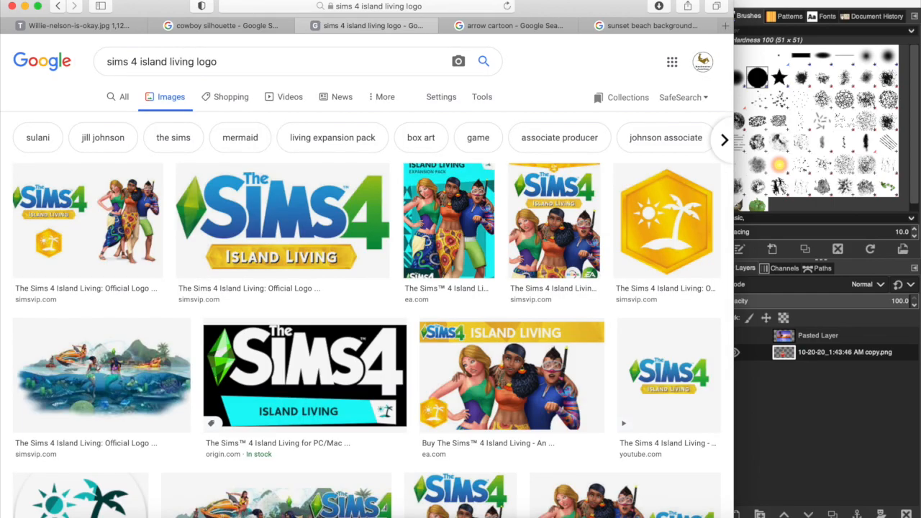
Copy the large Sims 4 Island Living logo from the image results and paste it into the GIMP thumbnail as a new layer
{"action": "left_click", "coordinate": [278, 256]}
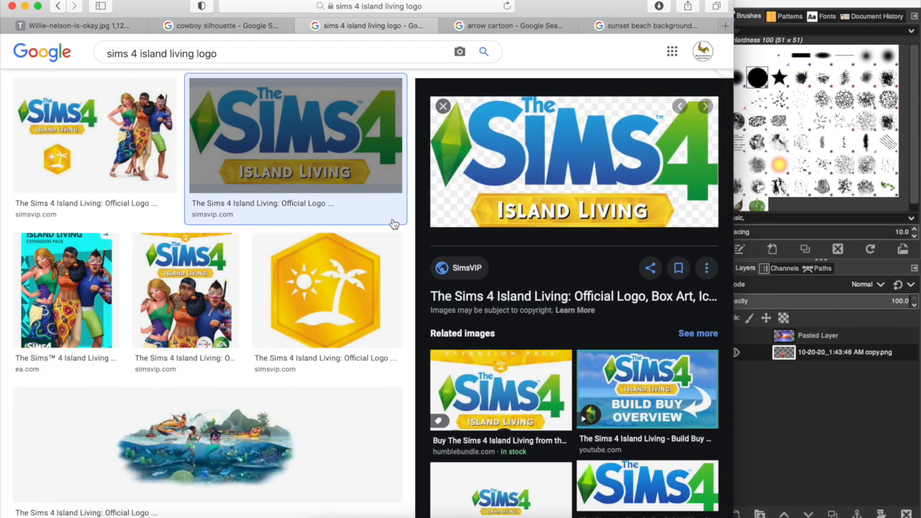
{"action": "left_click", "coordinate": [825, 451]}
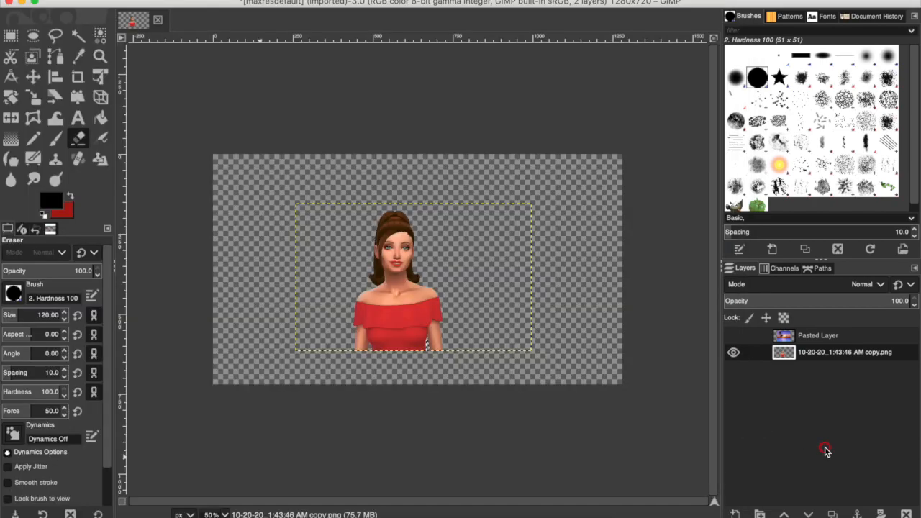
{"action": "left_click", "coordinate": [33, 76]}
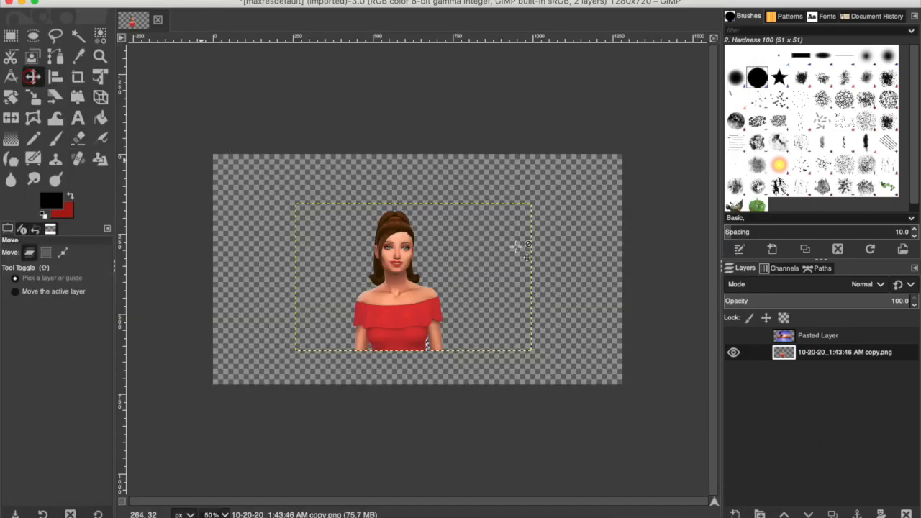
{"action": "key", "text": "ctrl+v"}
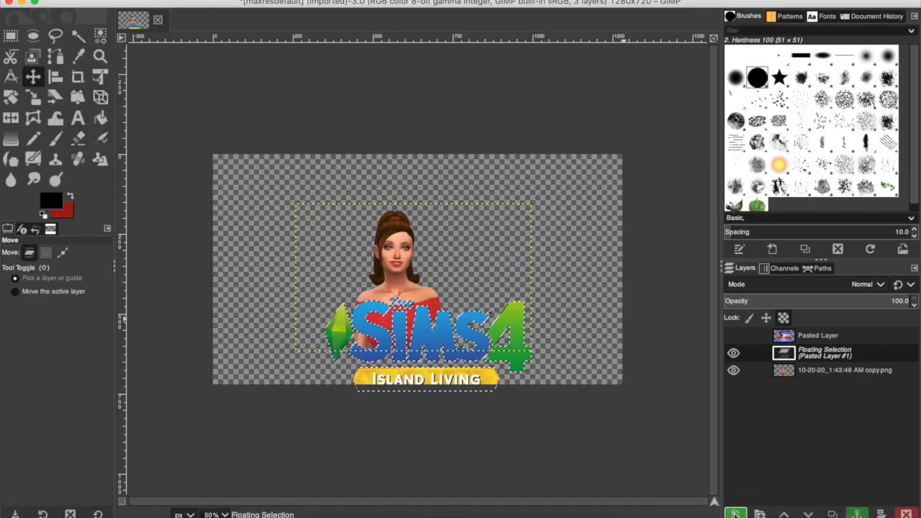
{"action": "left_click", "coordinate": [734, 513]}
Hide the logo layer, show the sunset layer, and raise the Sim layer to the top of the layer stack
{"action": "left_click", "coordinate": [733, 352]}
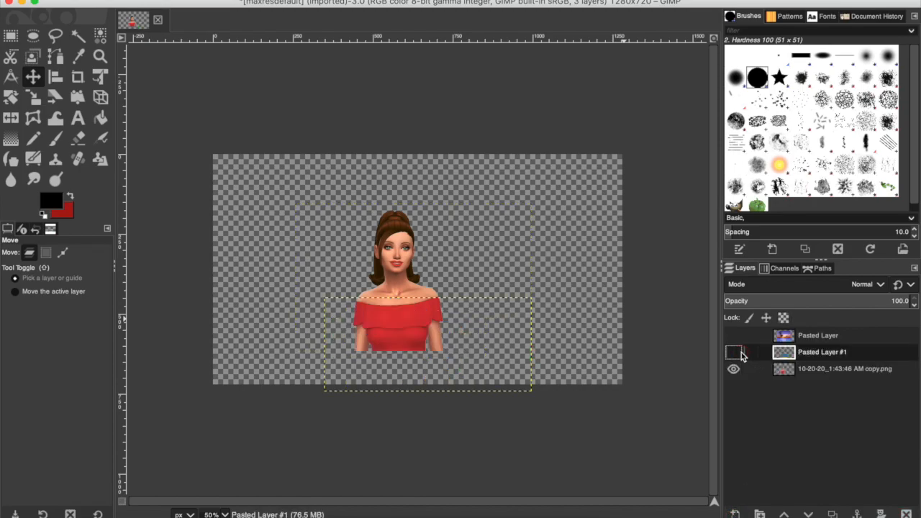
{"action": "left_click", "coordinate": [733, 336]}
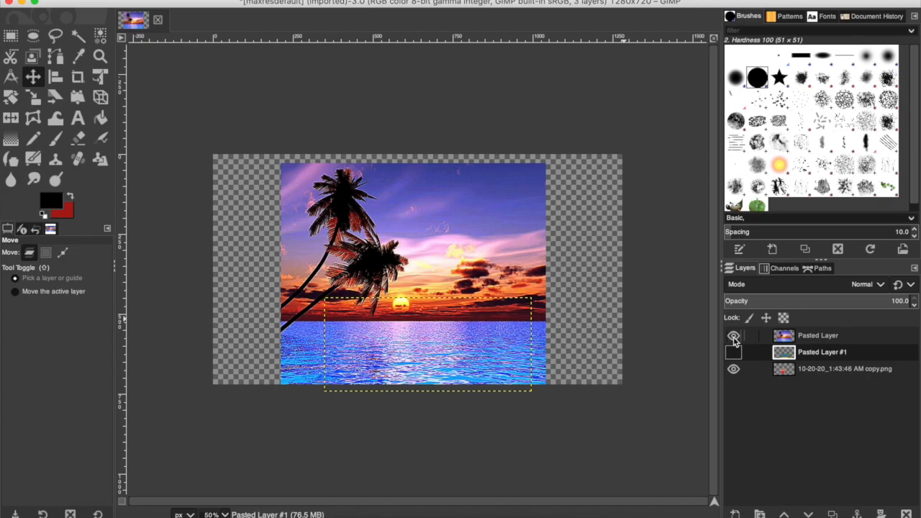
{"action": "left_click", "coordinate": [816, 369]}
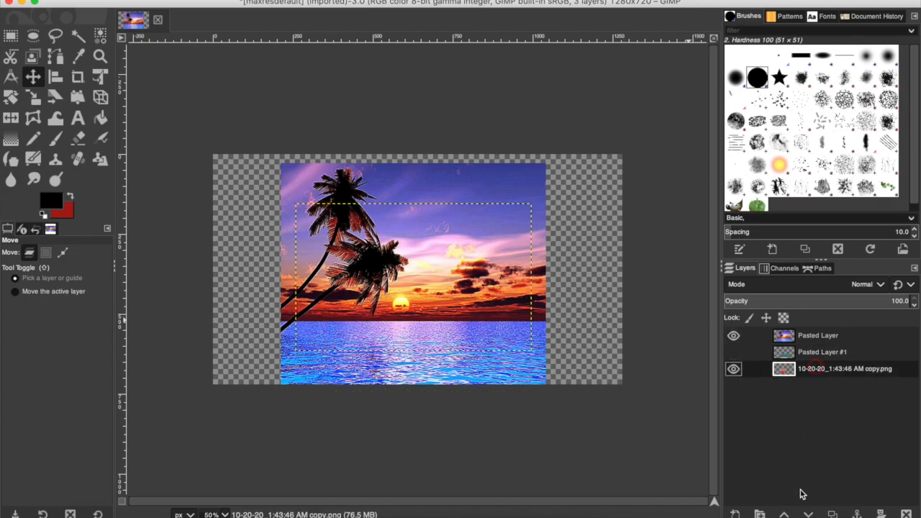
{"action": "left_click", "coordinate": [785, 514]}
{"action": "left_click", "coordinate": [785, 513]}
Move the sunset layer against the canvas's right edge and scale it to about 846 × 729 px to cover the canvas height
{"action": "left_click_drag", "start_coordinate": [504, 198], "coordinate": [579, 208]}
{"action": "left_click", "coordinate": [34, 96]}
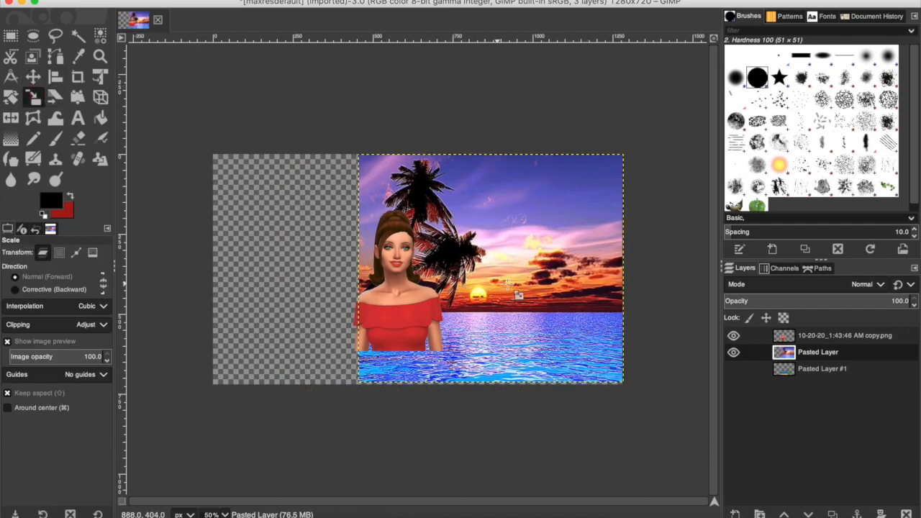
{"action": "left_click", "coordinate": [363, 383]}
{"action": "left_click_drag", "start_coordinate": [361, 381], "coordinate": [357, 386]}
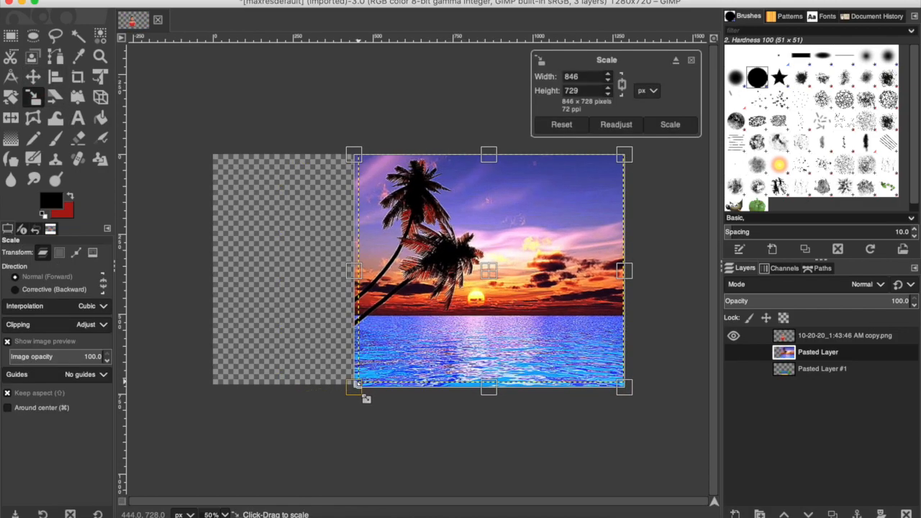
{"action": "left_click", "coordinate": [34, 78]}
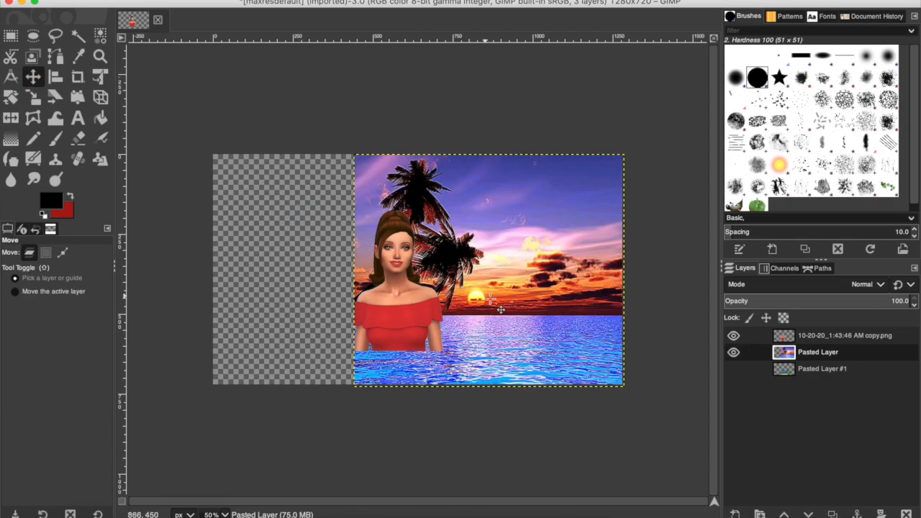
Move the Sim cutout onto the sunset so that it rests on the canvas's bottom edge
{"action": "left_click", "coordinate": [392, 308]}
{"action": "left_click", "coordinate": [820, 353]}
{"action": "left_click", "coordinate": [789, 334]}
{"action": "left_click_drag", "start_coordinate": [411, 321], "coordinate": [467, 356]}
Scale the Sim layer up to about 1073 × 671 px, then shift the Sim and the sunset further right
{"action": "left_click", "coordinate": [34, 96]}
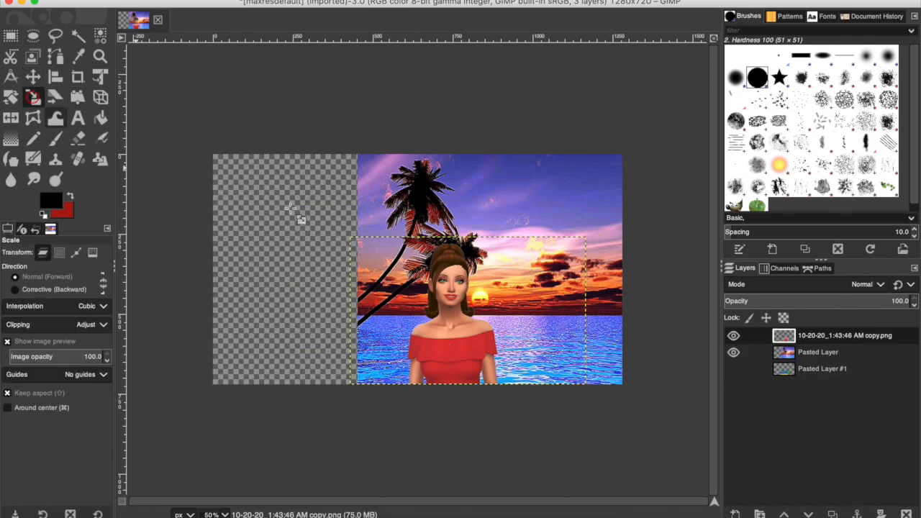
{"action": "left_click", "coordinate": [323, 226]}
{"action": "left_click_drag", "start_coordinate": [202, 156], "coordinate": [241, 181]}
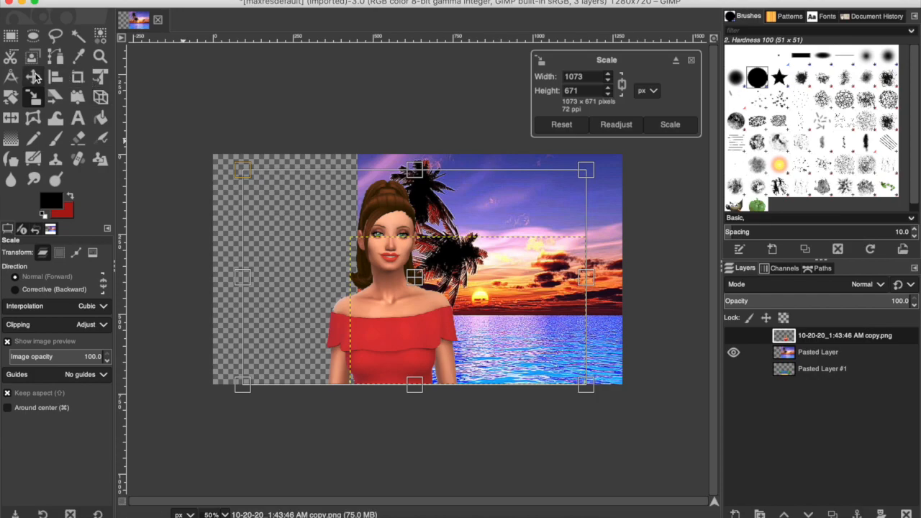
{"action": "left_click", "coordinate": [33, 76]}
{"action": "left_click_drag", "start_coordinate": [388, 317], "coordinate": [492, 316]}
{"action": "mouse_move", "coordinate": [408, 295]}
{"action": "left_mouse_down"}
{"action": "mouse_move", "coordinate": [387, 295]}
{"action": "mouse_move", "coordinate": [426, 294]}
{"action": "left_mouse_up"}
{"action": "mouse_move", "coordinate": [494, 330]}
{"action": "left_mouse_down"}
{"action": "mouse_move", "coordinate": [459, 325]}
{"action": "mouse_move", "coordinate": [490, 329]}
{"action": "left_mouse_up"}
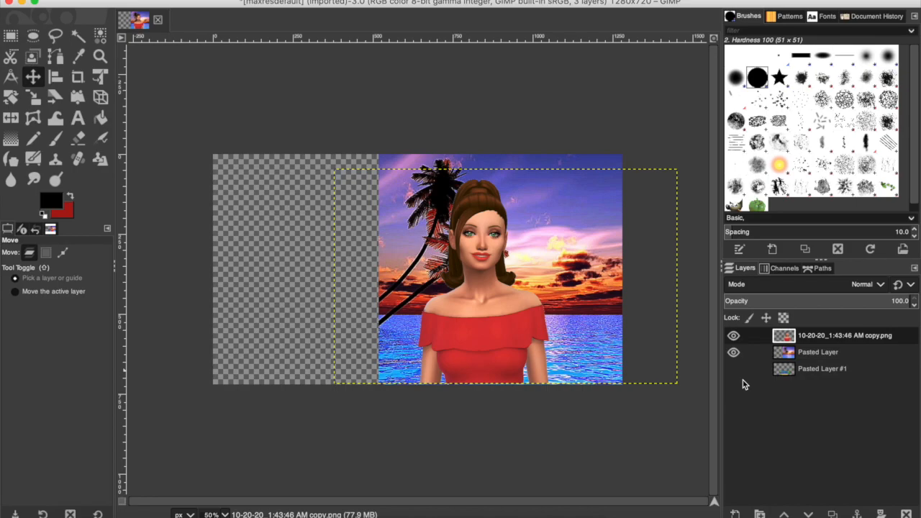
Add a blank layer directly above the logo layer and move the Sim further right on the sunset
{"action": "left_click", "coordinate": [804, 370]}
{"action": "left_click_drag", "start_coordinate": [483, 338], "coordinate": [520, 339]}
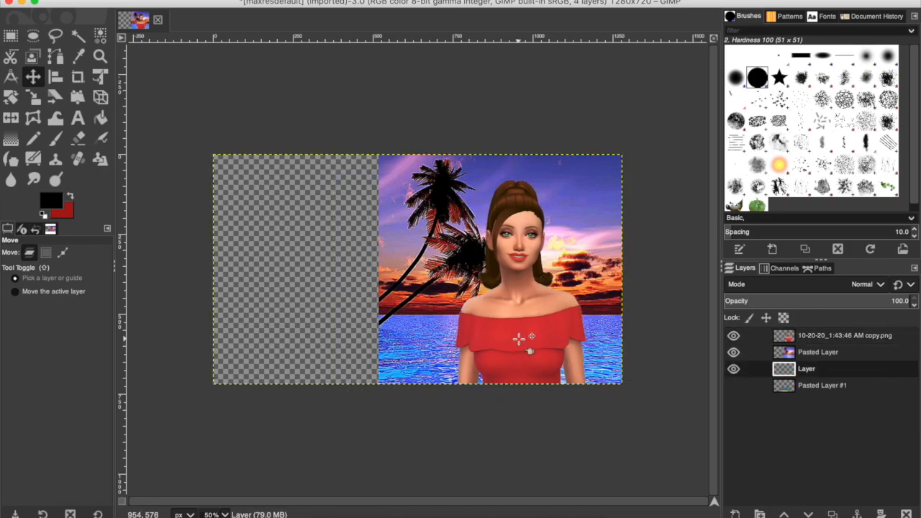
Show the Island Living logo layer, shrink it, and place it in the upper part of the empty area left of the sunset
{"action": "left_click", "coordinate": [733, 384]}
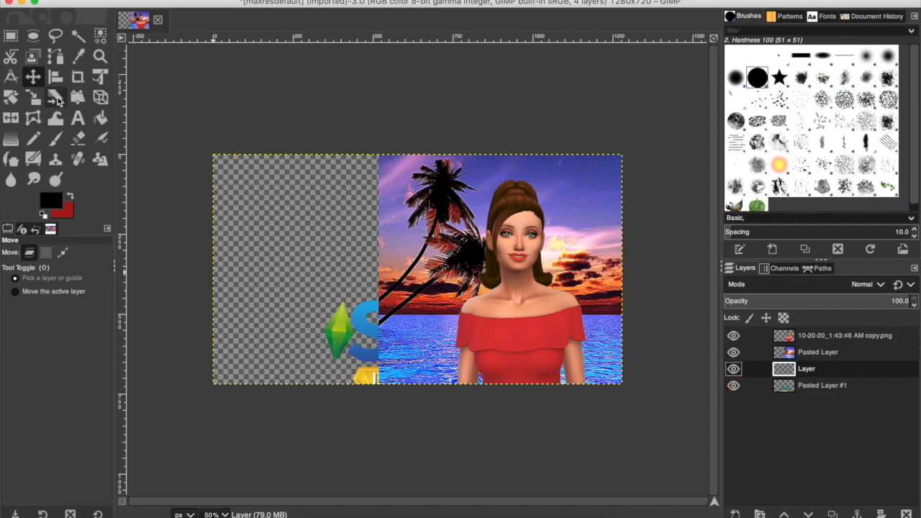
{"action": "left_click_drag", "start_coordinate": [376, 336], "coordinate": [235, 225]}
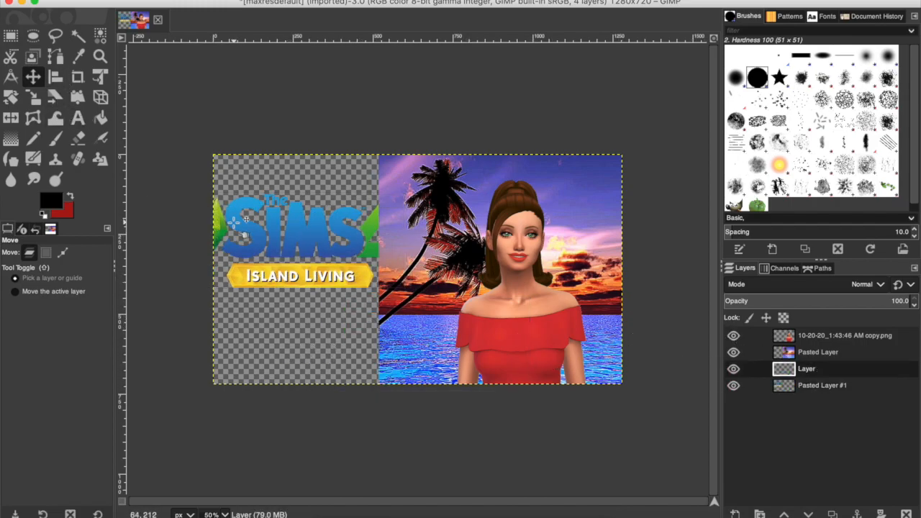
{"action": "key", "text": "shift+s"}
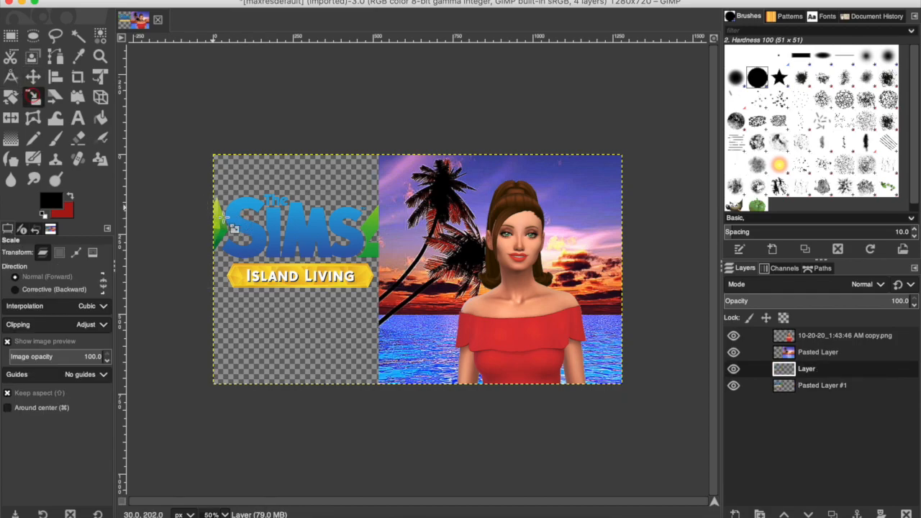
{"action": "left_click", "coordinate": [237, 224]}
{"action": "left_click", "coordinate": [824, 385]}
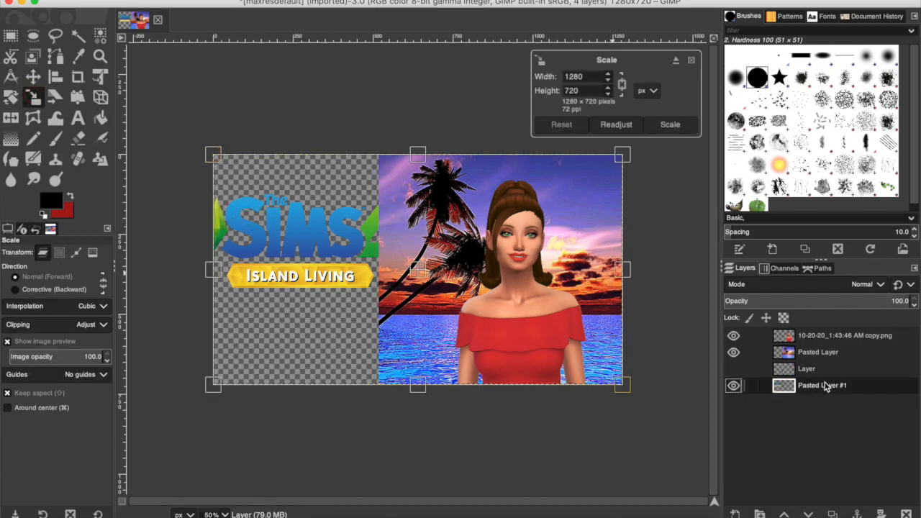
{"action": "key", "text": "m"}
{"action": "left_click_drag", "start_coordinate": [341, 238], "coordinate": [270, 200]}
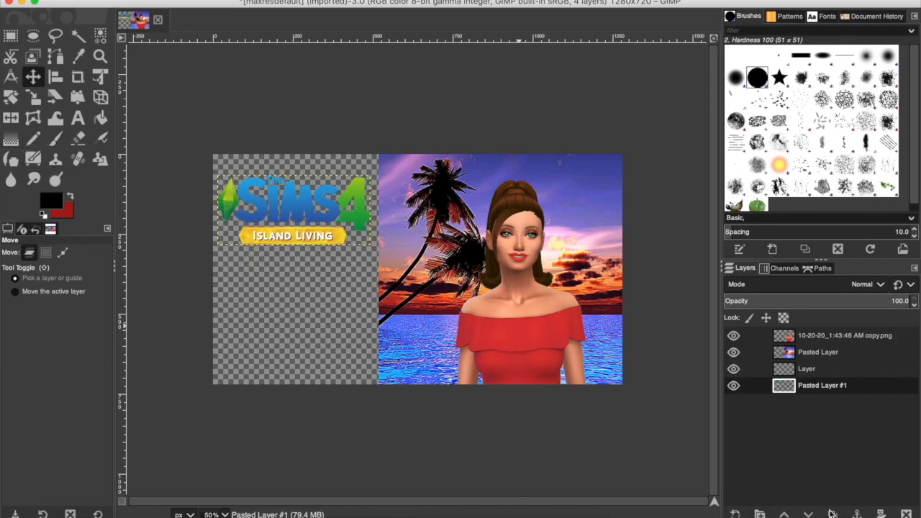
Lower the blank layer beneath the logo and fill it with a diagonal linear gradient from purple c685ec to dark red 561917
{"action": "left_click", "coordinate": [824, 369]}
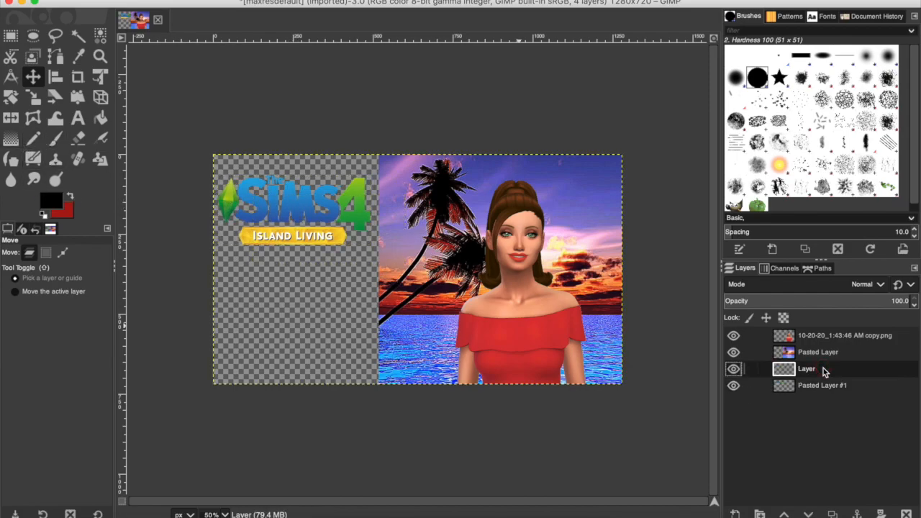
{"action": "left_click", "coordinate": [810, 511]}
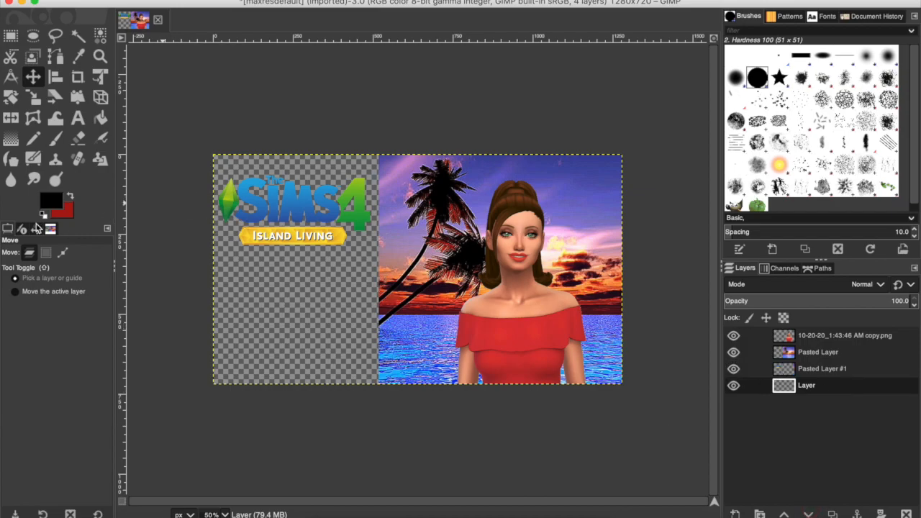
{"action": "left_click", "coordinate": [14, 142]}
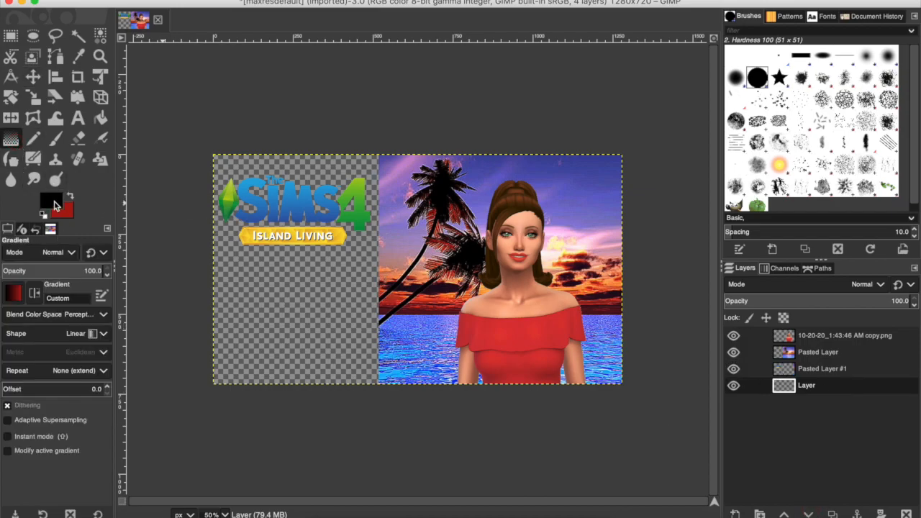
{"action": "left_click", "coordinate": [56, 205]}
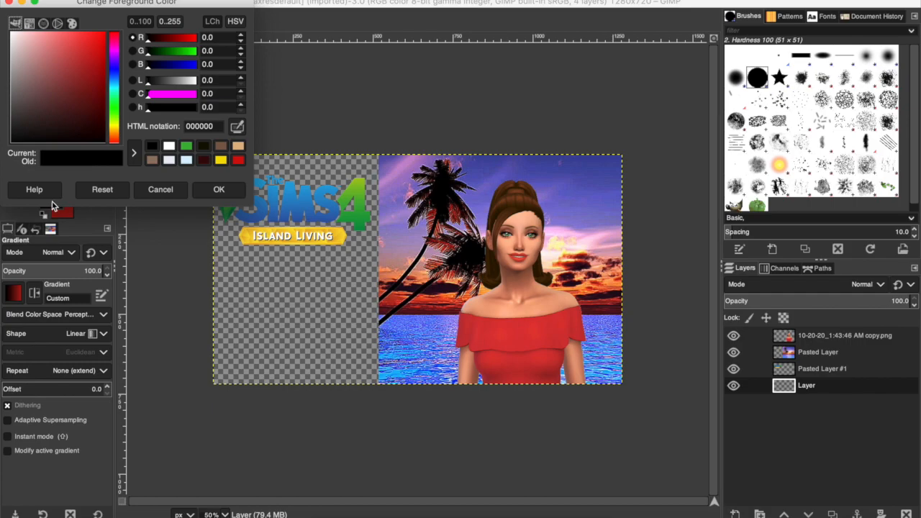
{"action": "mouse_move", "coordinate": [115, 147]}
{"action": "left_mouse_down"}
{"action": "mouse_move", "coordinate": [117, 62]}
{"action": "mouse_move", "coordinate": [51, 39]}
{"action": "left_mouse_up"}
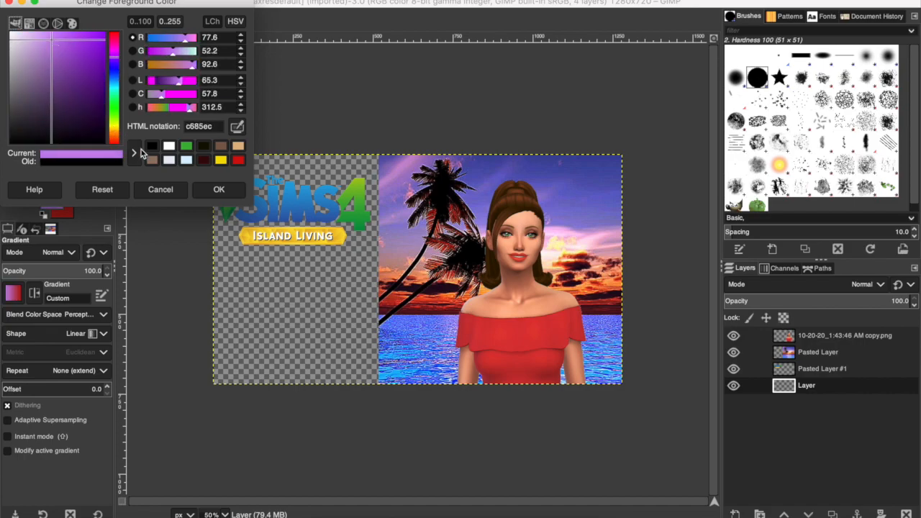
{"action": "left_click", "coordinate": [202, 187]}
{"action": "left_click", "coordinate": [68, 215]}
{"action": "left_click_drag", "start_coordinate": [81, 108], "coordinate": [82, 108]}
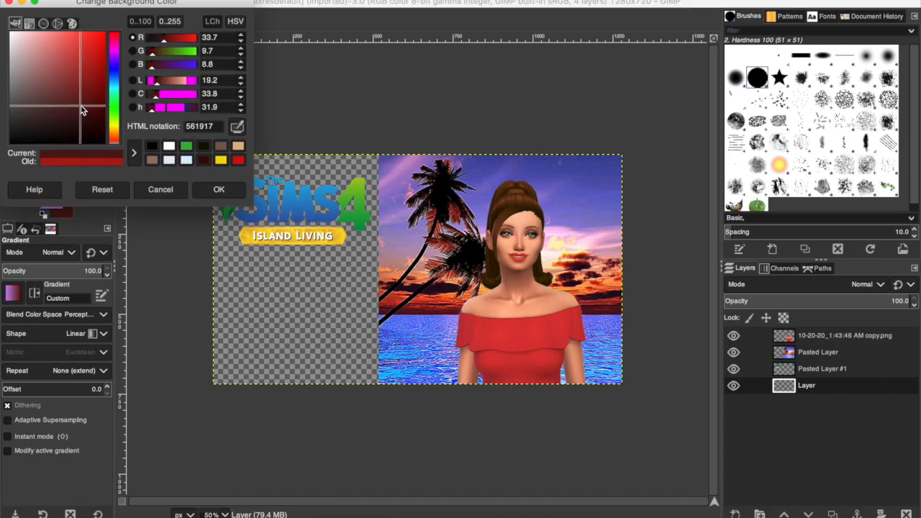
{"action": "left_click", "coordinate": [206, 192]}
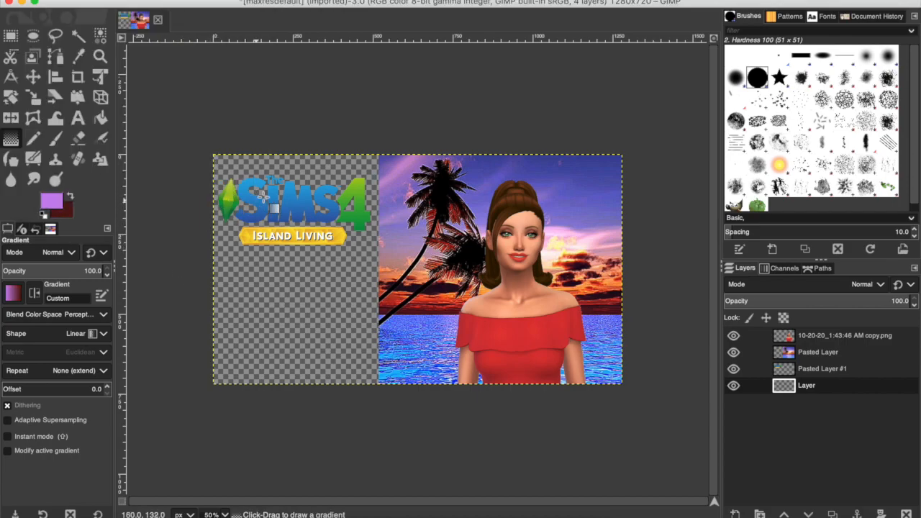
{"action": "left_click_drag", "start_coordinate": [232, 167], "coordinate": [344, 357]}
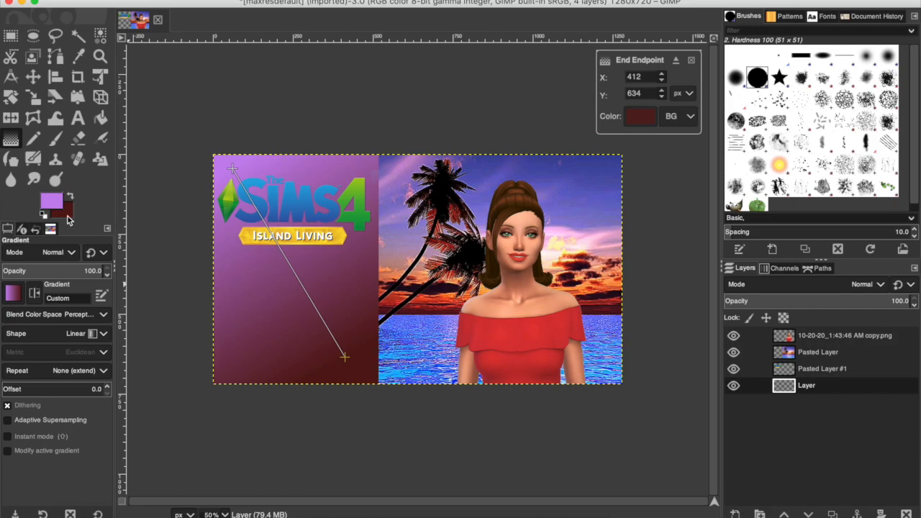
Change the gradient's start colour to a lighter purple and its end colour to red 993531, then apply the gradient
{"action": "left_click", "coordinate": [55, 208]}
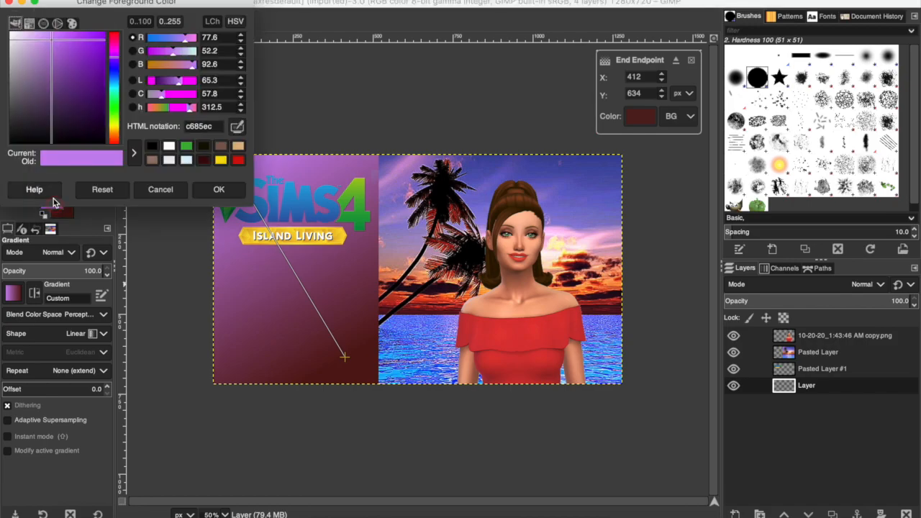
{"action": "left_click", "coordinate": [32, 36]}
{"action": "left_click", "coordinate": [218, 189]}
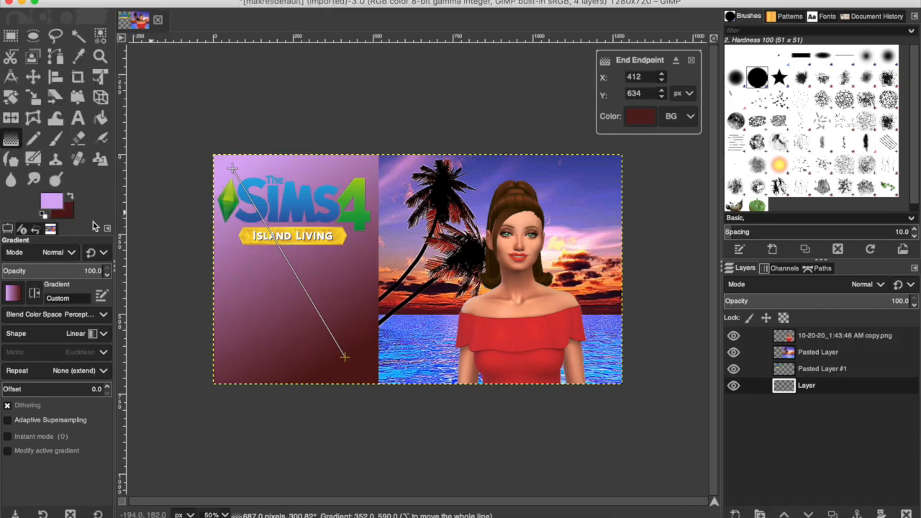
{"action": "left_click", "coordinate": [67, 214]}
{"action": "left_click_drag", "start_coordinate": [84, 87], "coordinate": [76, 78]}
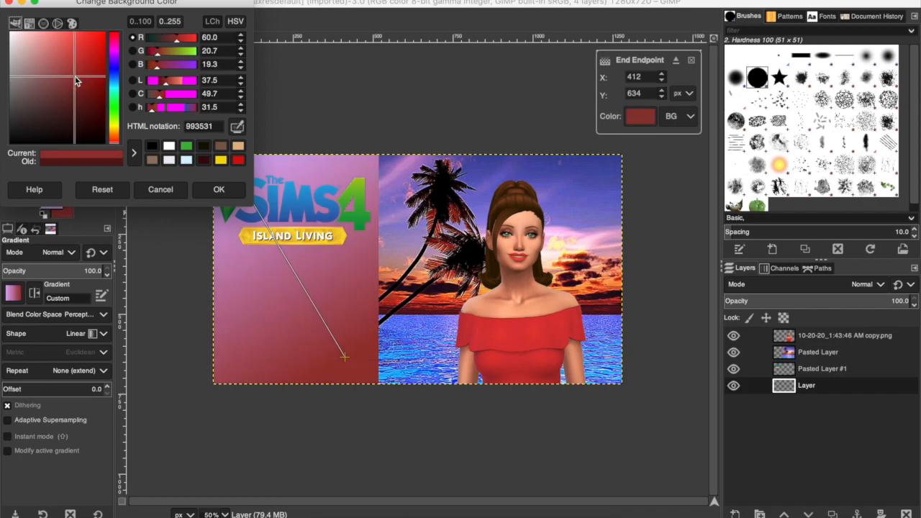
{"action": "left_click", "coordinate": [219, 190]}
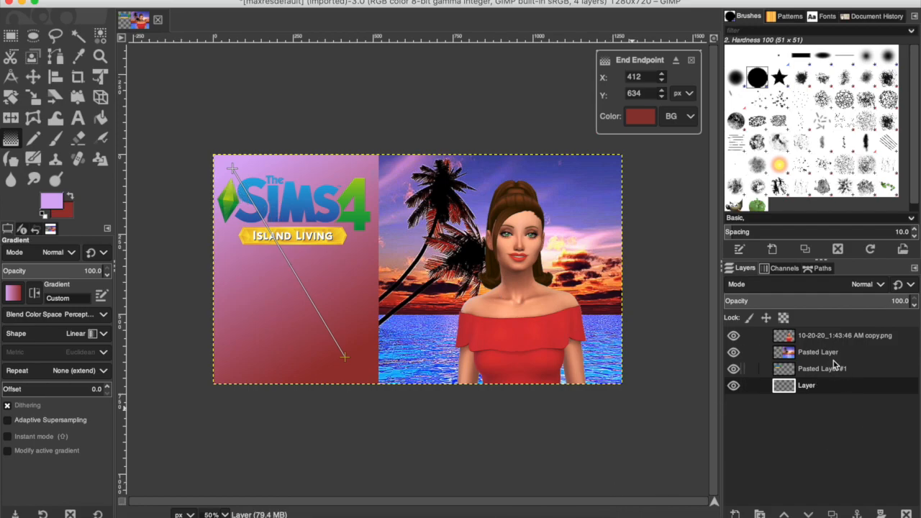
{"action": "left_click", "coordinate": [56, 138]}
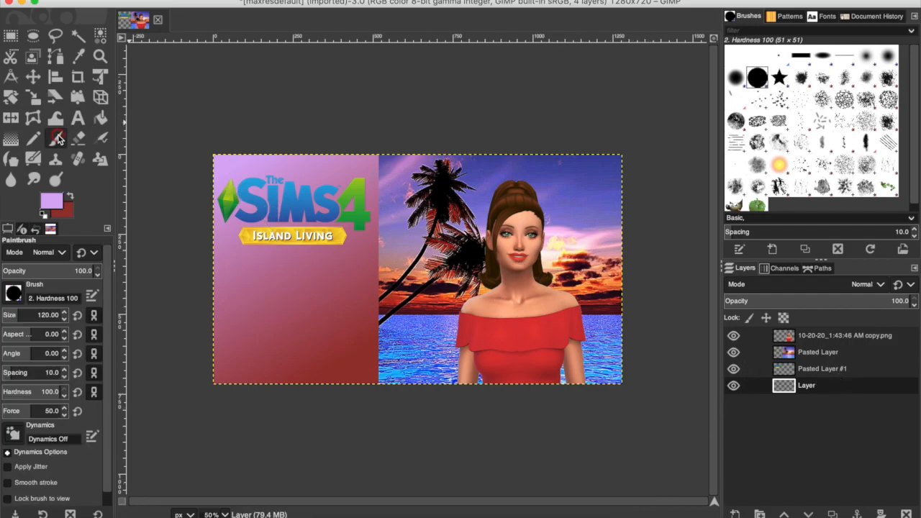
Nudge the Island Living logo slightly down and right, then select the gradient layer
{"action": "left_click", "coordinate": [836, 368]}
{"action": "key", "text": "m"}
{"action": "left_click", "coordinate": [857, 389]}
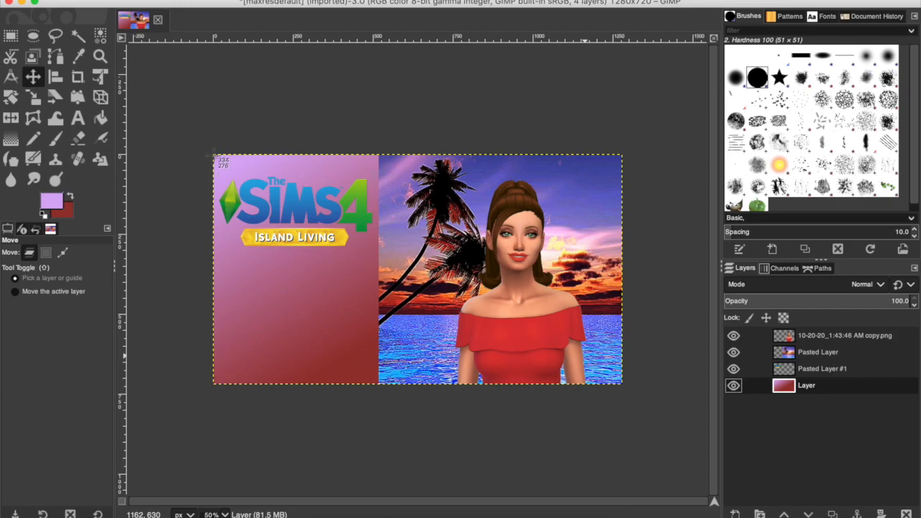
Capture a screenshot of the whole canvas area, switch to Word, and place the screenshot on the document's second page
{"action": "left_click_drag", "start_coordinate": [213, 155], "coordinate": [622, 384]}
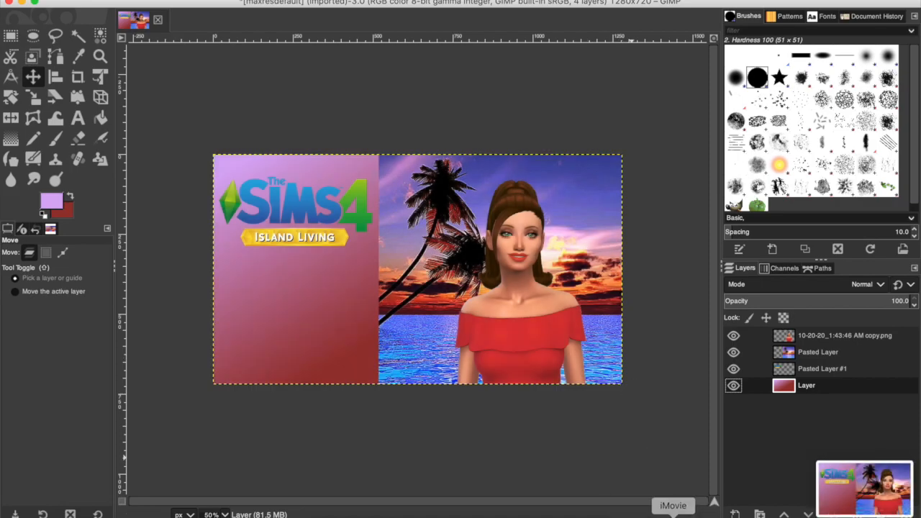
{"action": "left_click", "coordinate": [657, 508]}
{"action": "scroll", "coordinate": [378, 365], "scroll_direction": "down", "scroll_amount": 4}
{"action": "left_click_drag", "start_coordinate": [378, 365], "coordinate": [376, 361]}
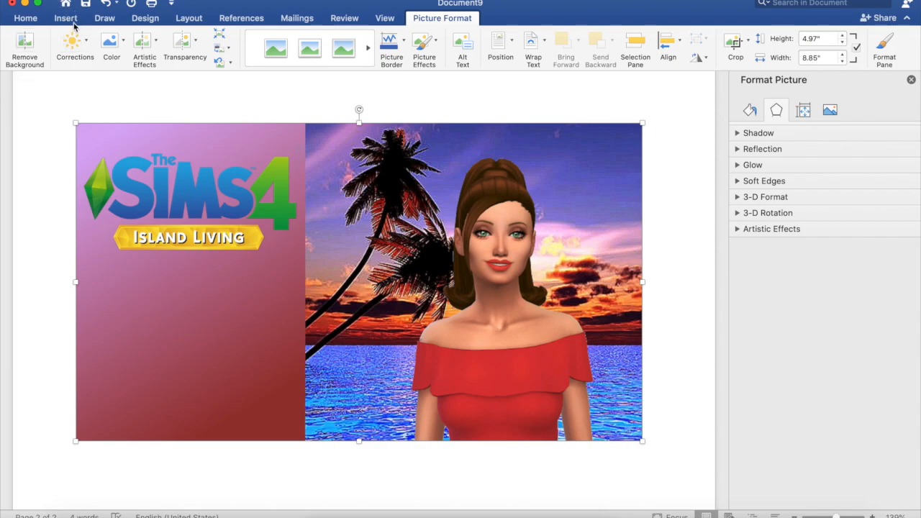
Copy the "Create-A-Sim Challenge" text box from the first page's thumbnail and paste it onto the Island Living thumbnail on page two
{"action": "scroll", "coordinate": [247, 191], "scroll_direction": "up", "scroll_amount": 10}
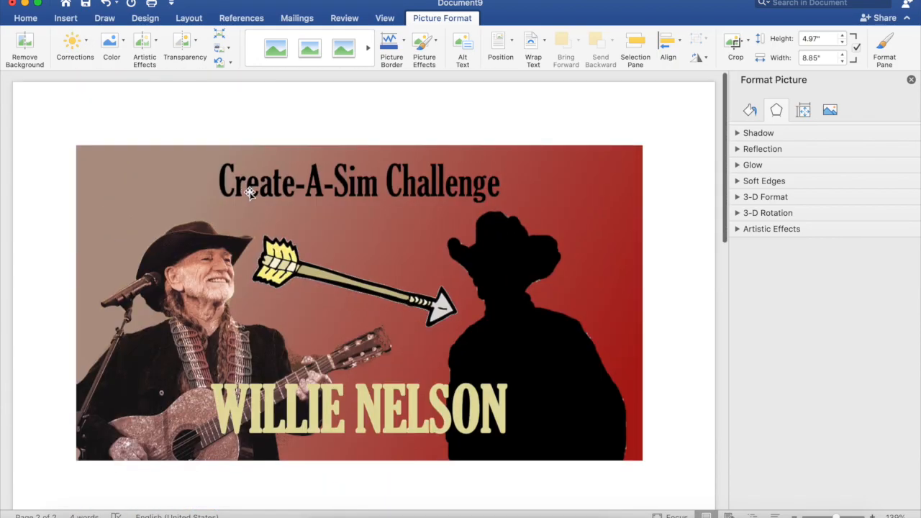
{"action": "left_click", "coordinate": [294, 195]}
{"action": "left_click", "coordinate": [288, 208]}
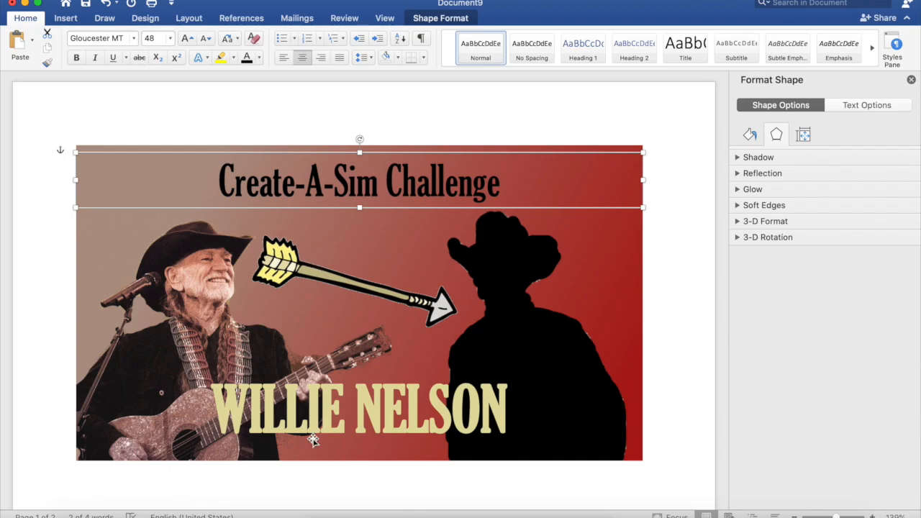
{"action": "scroll", "coordinate": [313, 441], "scroll_direction": "down", "scroll_amount": 10}
{"action": "left_click", "coordinate": [207, 362]}
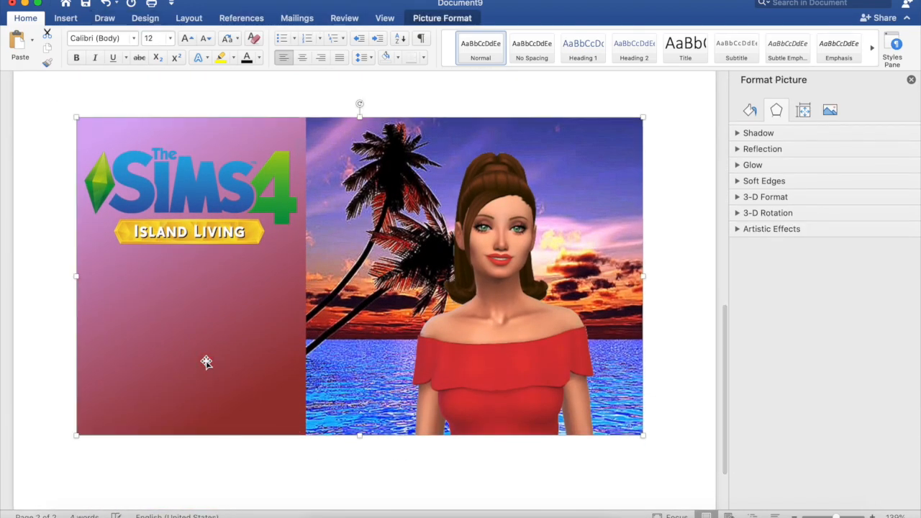
{"action": "key", "text": "super+v"}
Resize and position the pasted text box to span the gradient panel's width beneath the Island Living logo
{"action": "left_click_drag", "start_coordinate": [288, 171], "coordinate": [243, 371]}
{"action": "left_click_drag", "start_coordinate": [600, 346], "coordinate": [286, 346]}
{"action": "left_click_drag", "start_coordinate": [215, 321], "coordinate": [261, 277]}
{"action": "left_click_drag", "start_coordinate": [203, 331], "coordinate": [206, 418]}
{"action": "left_click_drag", "start_coordinate": [331, 347], "coordinate": [305, 347]}
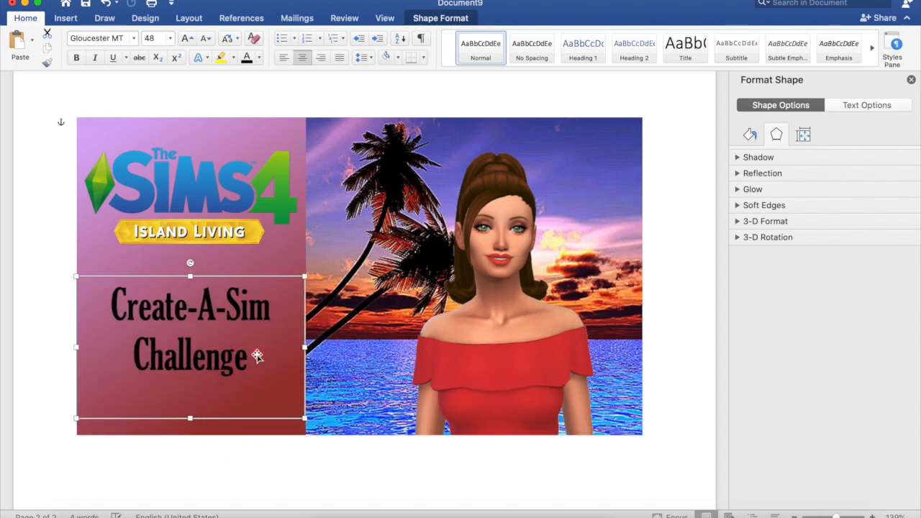
Replace the text box's wording with left-aligned "Let's Play" on one line and "Part 1" on the line below
{"action": "left_click_drag", "start_coordinate": [247, 353], "coordinate": [118, 311]}
{"action": "key", "text": "BackSpace"}
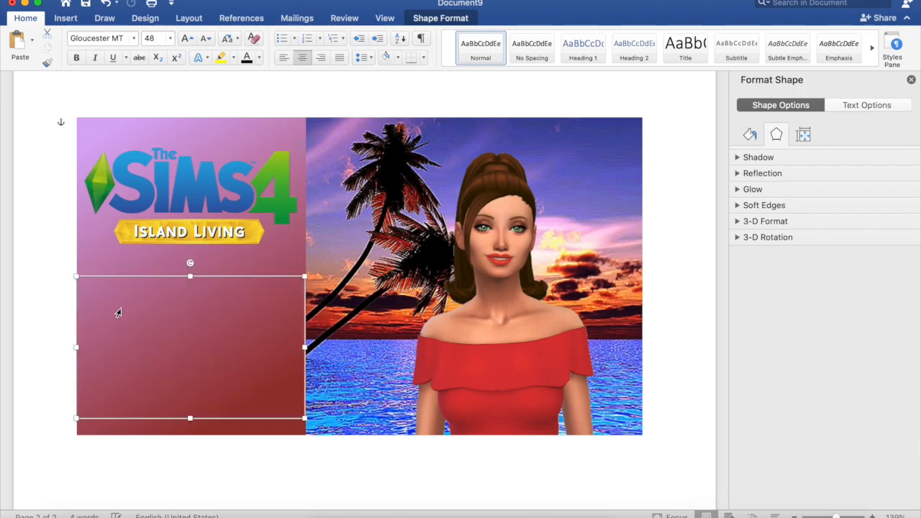
{"action": "key", "text": "super+l"}
{"action": "type", "text": "Let"}
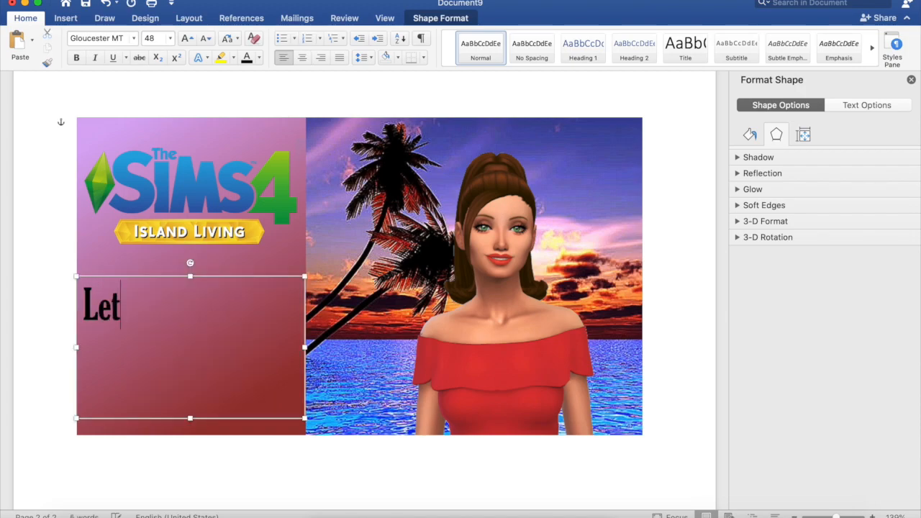
{"action": "type", "text": "'s Play"}
{"action": "key", "text": "Return"}
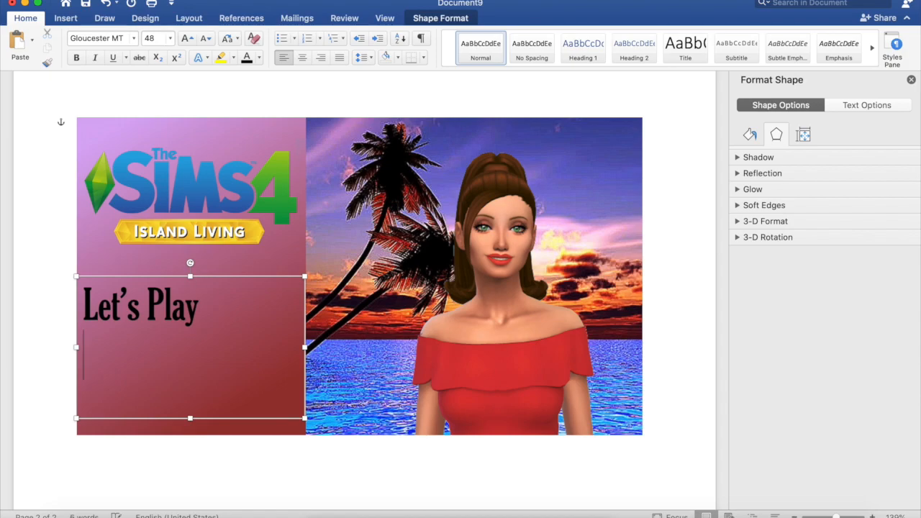
{"action": "type", "text": "Part 1"}
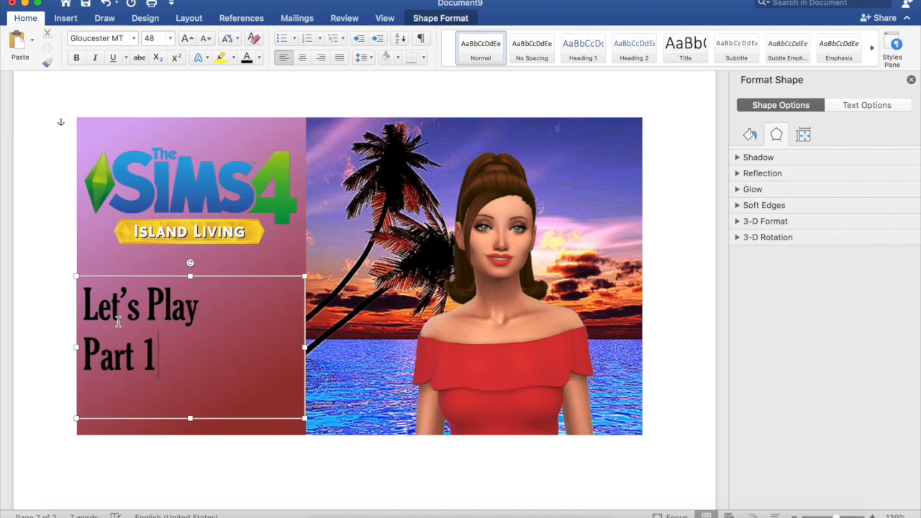
Centre both title lines beneath the logo and set their font to Cooper
{"action": "key", "text": "super+a"}
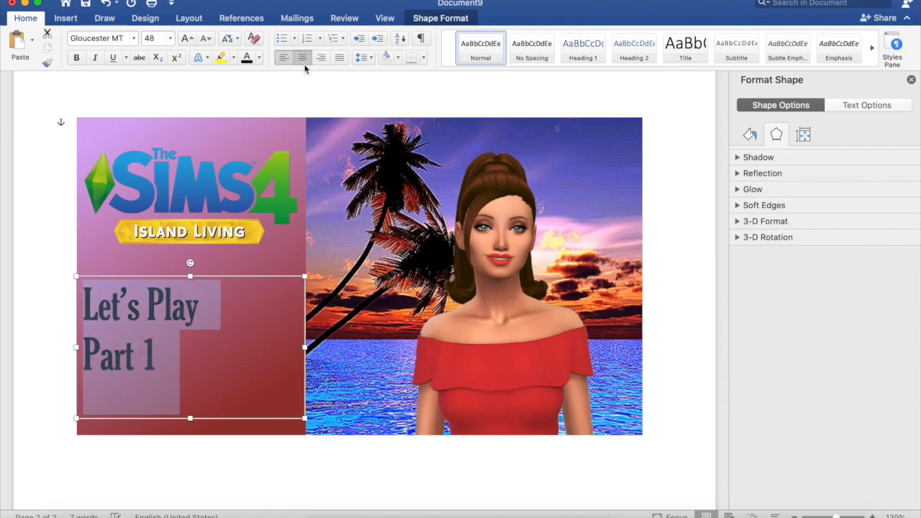
{"action": "left_click", "coordinate": [302, 58]}
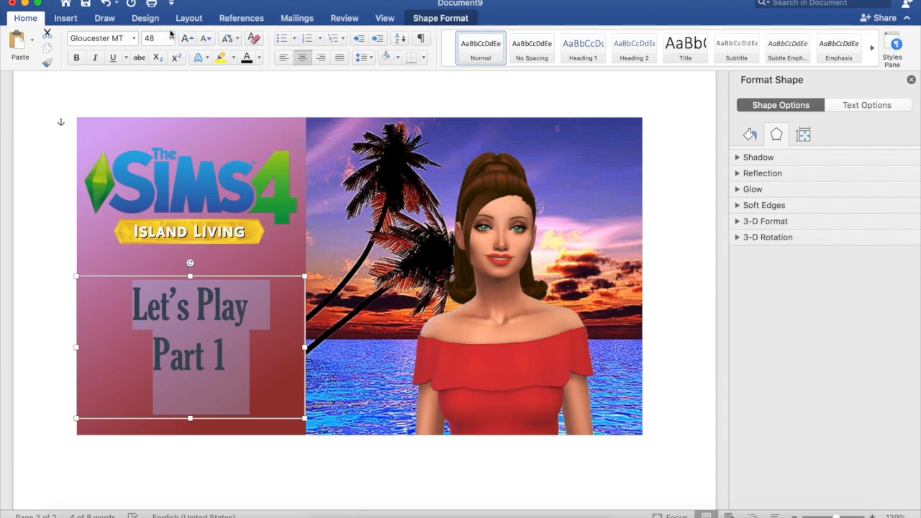
{"action": "left_click", "coordinate": [133, 38]}
{"action": "scroll", "coordinate": [154, 374], "scroll_direction": "down", "scroll_amount": 15}
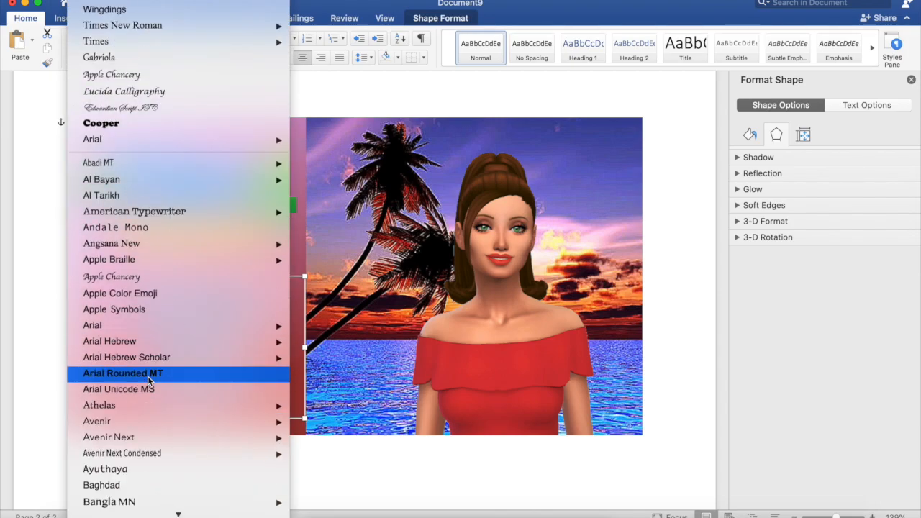
{"action": "scroll", "coordinate": [153, 463], "scroll_direction": "down", "scroll_amount": 5}
{"action": "left_click", "coordinate": [160, 364]}
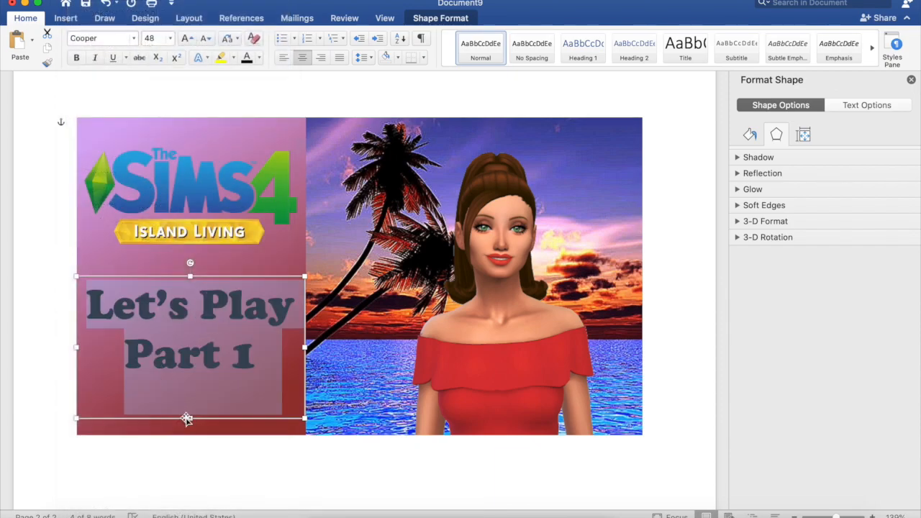
{"action": "left_click", "coordinate": [189, 417]}
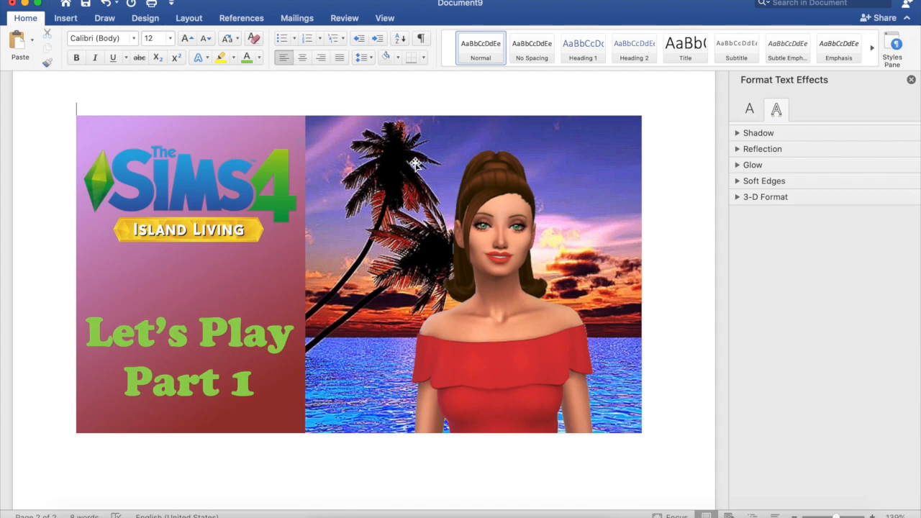
{"action": "scroll", "coordinate": [465, 260], "scroll_direction": "up", "scroll_amount": 5}
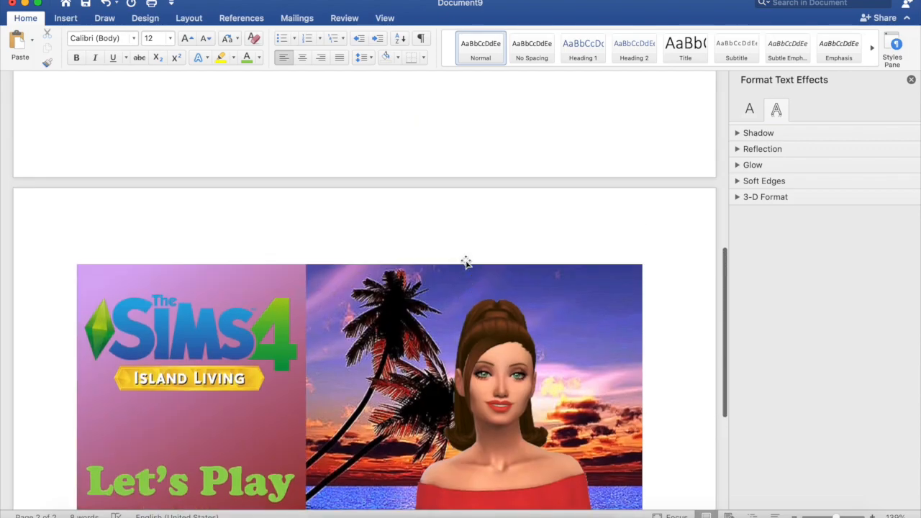
{"action": "scroll", "coordinate": [465, 261], "scroll_direction": "up", "scroll_amount": 10}
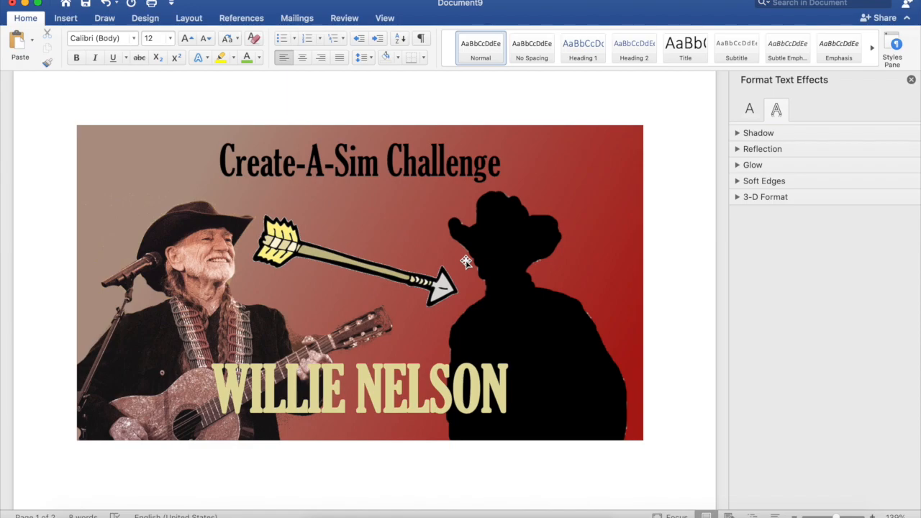
{"action": "scroll", "coordinate": [466, 262], "scroll_direction": "down", "scroll_amount": 5}
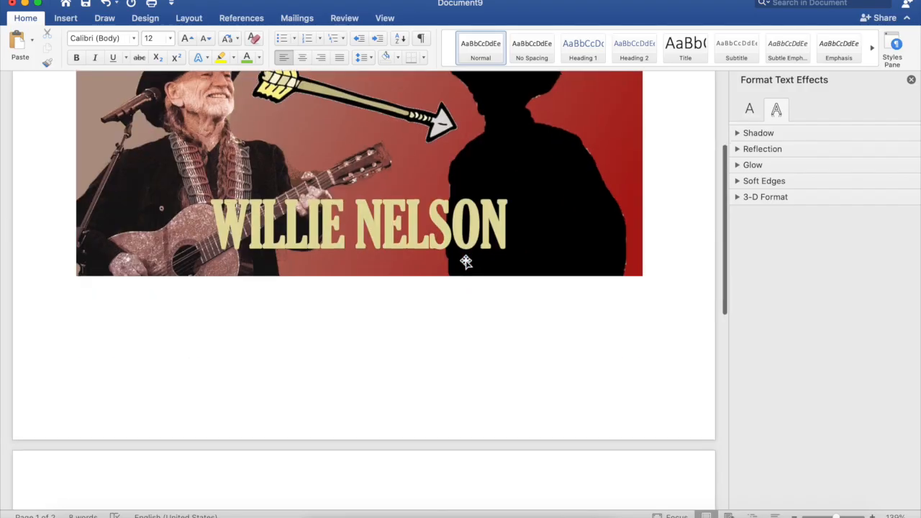